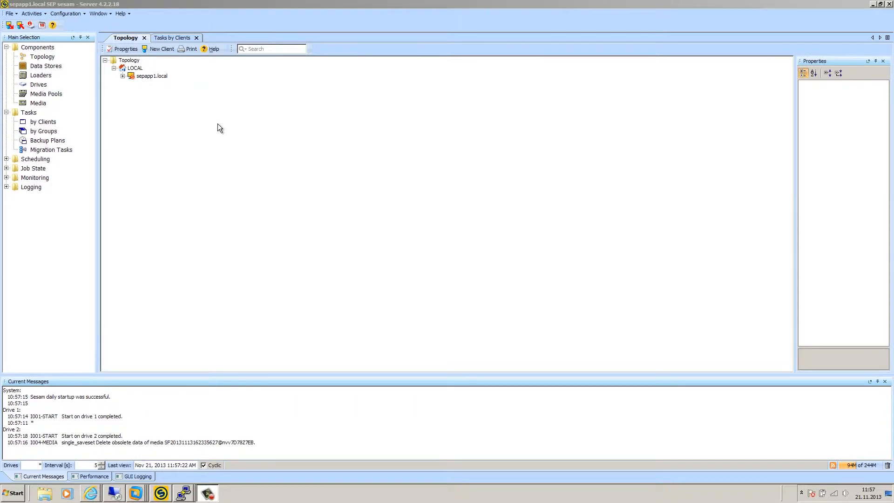
Step: Switch to VMware Workstation's home page and bring up the 192.168.17.128 PuTTY session near the middle of the screen
right_click(135, 493)
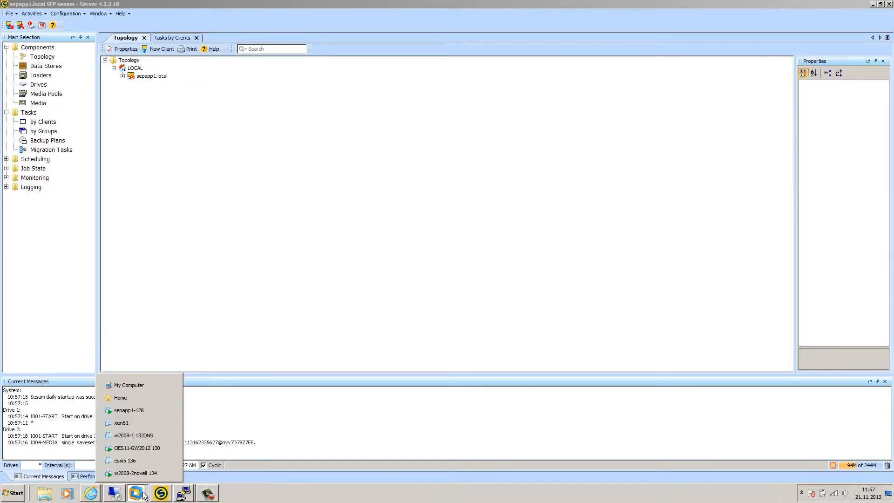
left_click(131, 397)
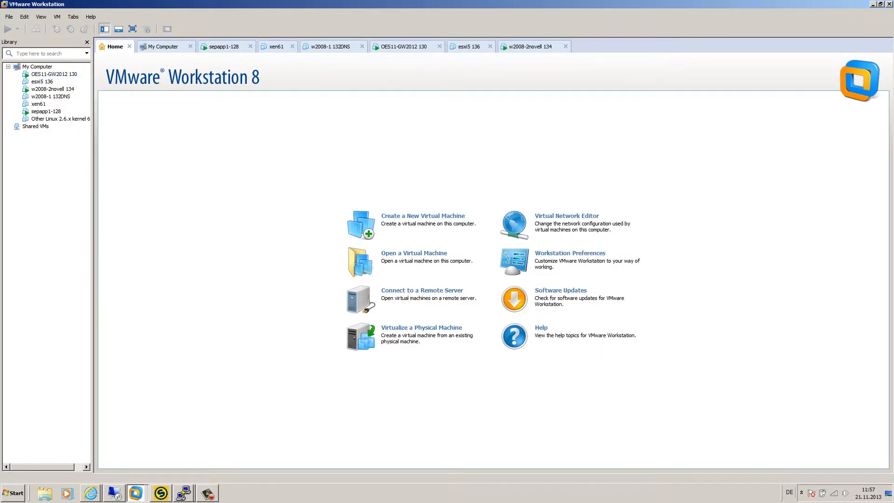
left_click(183, 493)
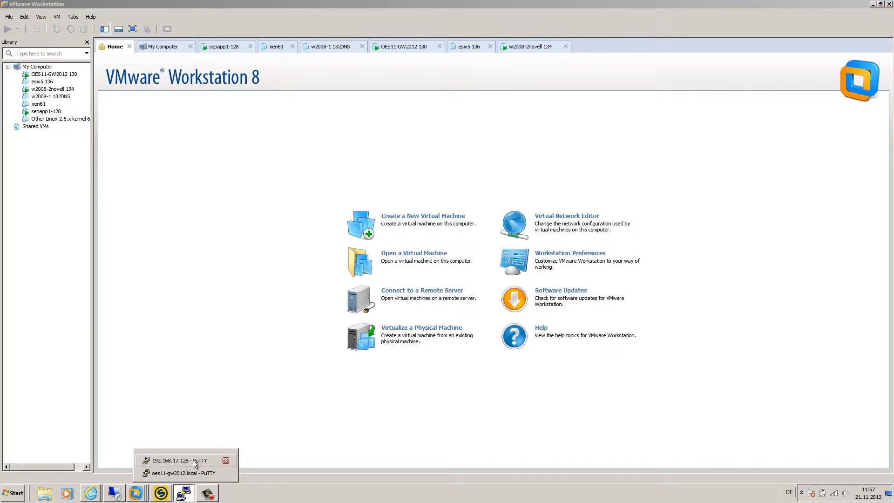
left_click(184, 460)
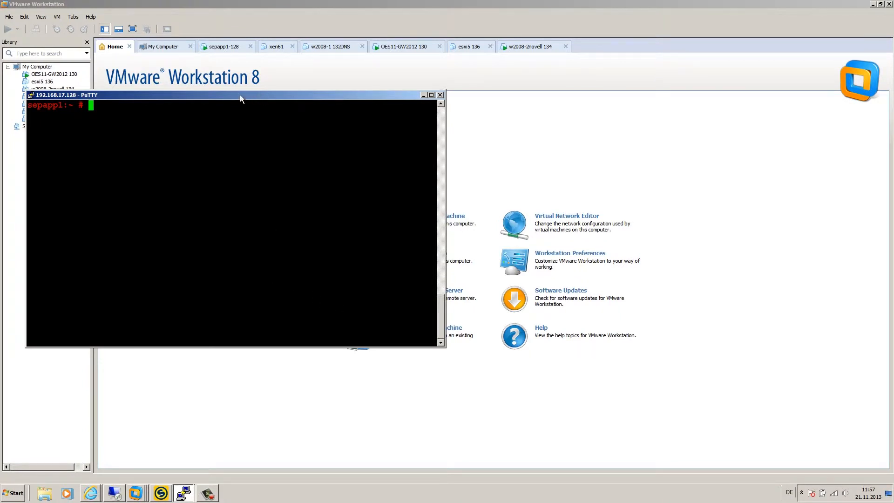
left_click_drag(239, 95, 376, 144)
Step: List the installed sesam packages on sepapp1 with rpm -qa | grep sesam
type("rpm -qa ")
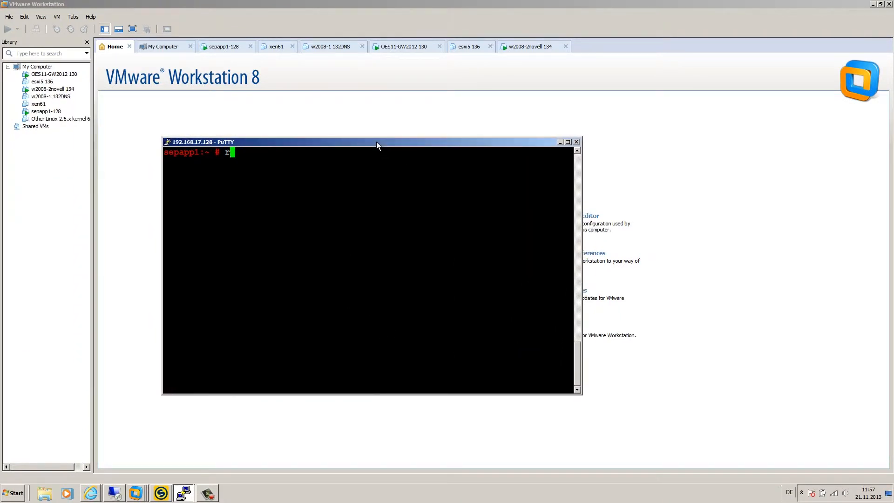
type("| grep sesam")
key("Return")
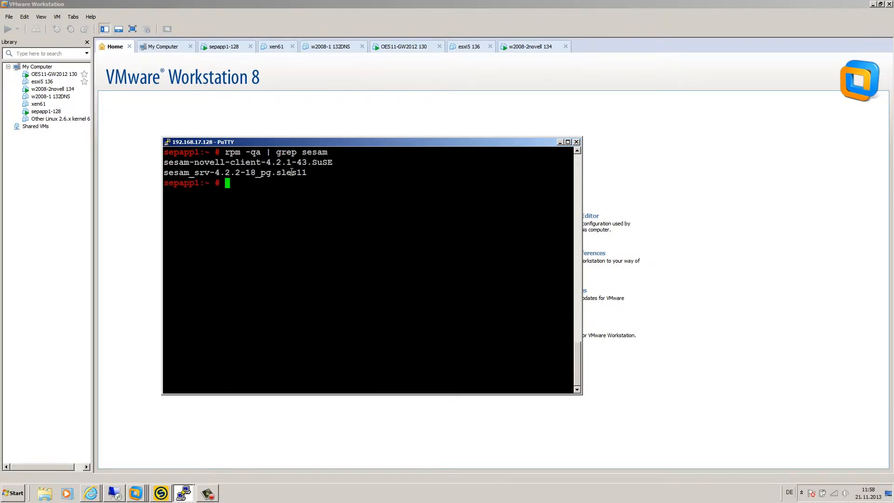
Step: Examine the package list on sepapp1, highlighting the sesam-novell-client entry
left_click_drag(313, 173, 333, 164)
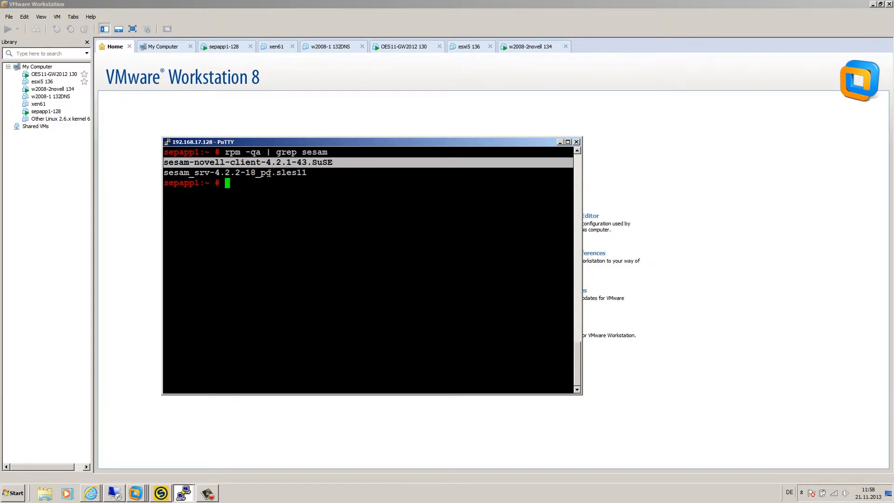
left_click(305, 174)
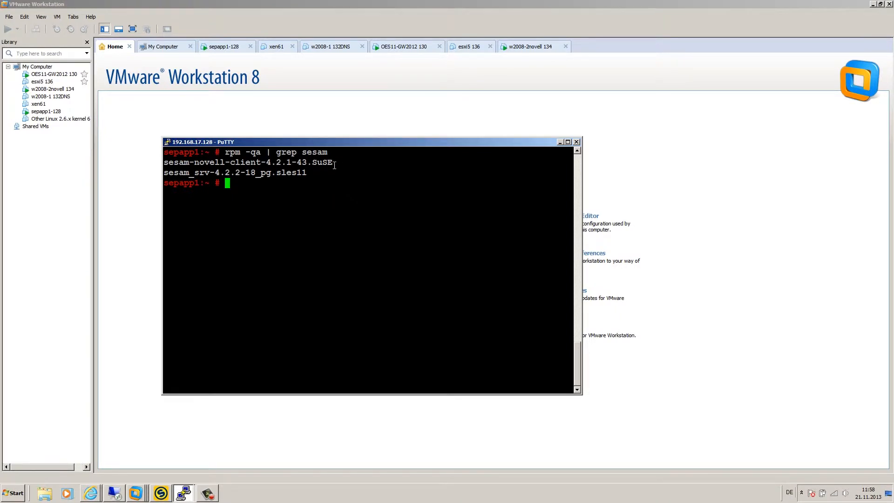
left_click_drag(333, 163, 169, 161)
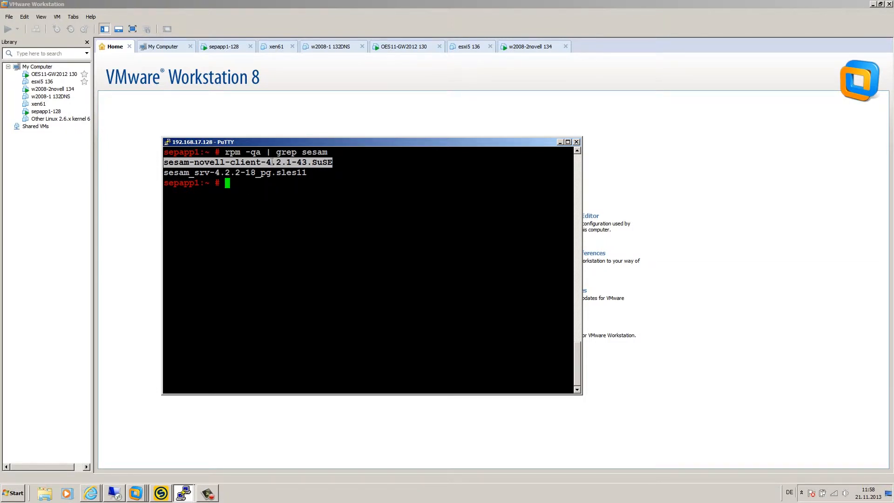
left_click(171, 161)
left_click_drag(164, 161, 333, 162)
Step: Switch to the oes11-gw2012.local PuTTY session and list its installed sesam packages with rpm -qa | grep sesam
mouse_move(183, 492)
left_click(187, 474)
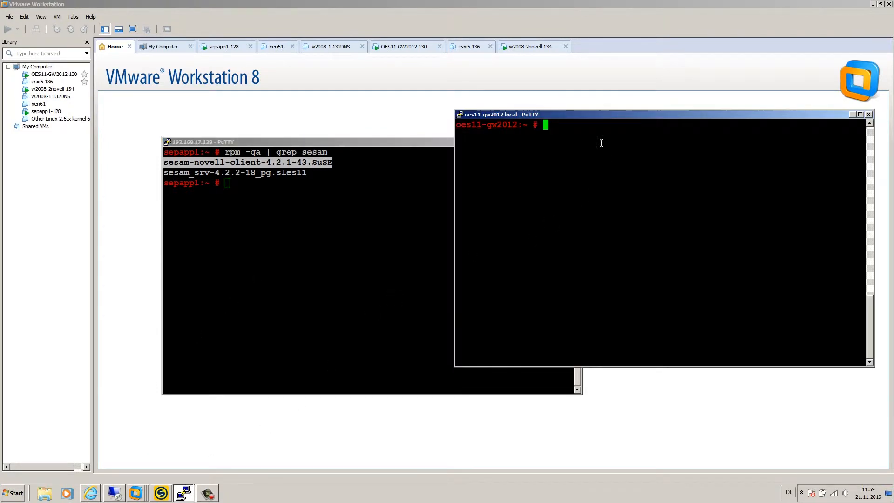
left_click_drag(581, 118, 516, 158)
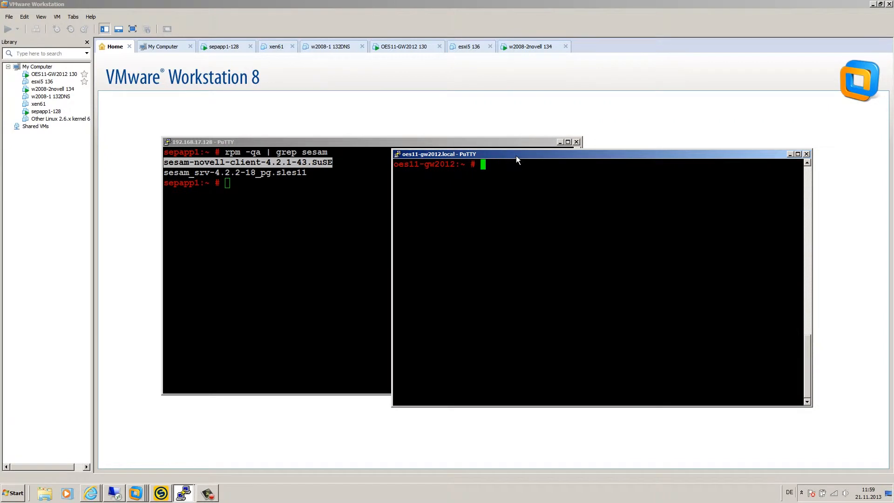
type("rpm -qa | grep sesam")
key("Return")
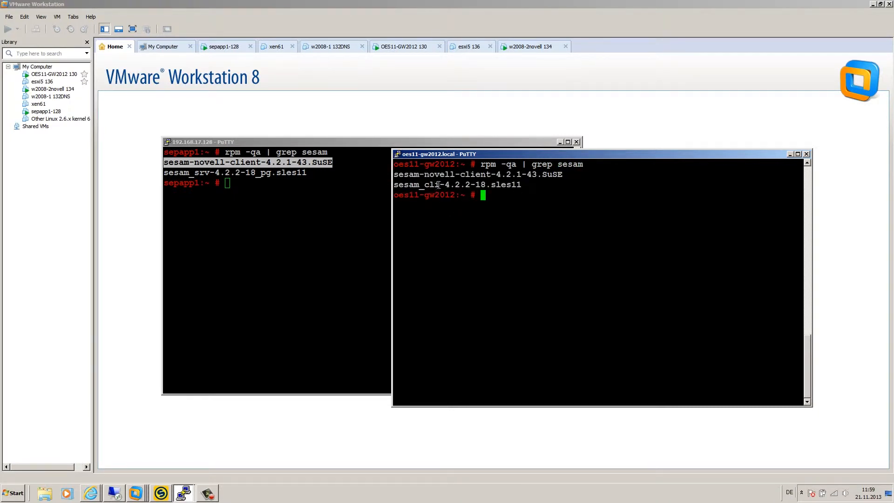
Step: Examine the oes11-gw2012 package list, highlighting the sesam_cli entry and the sesam-novell-client entry
left_click_drag(525, 185, 393, 185)
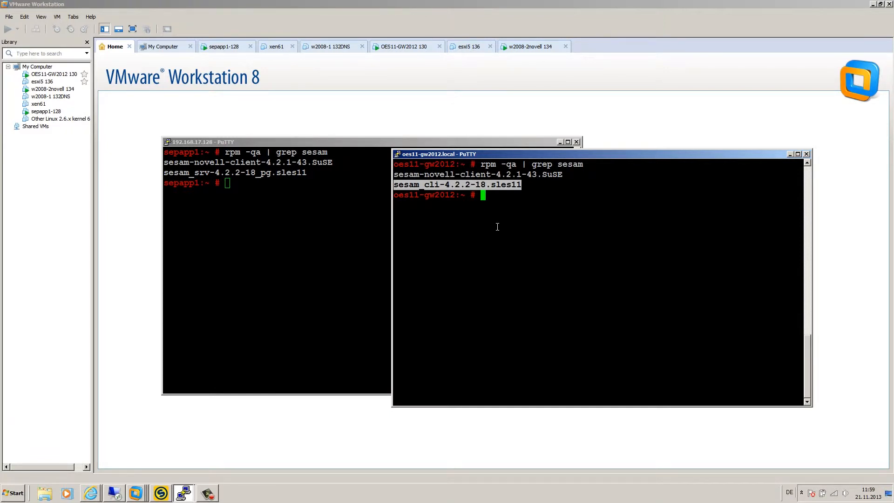
left_click_drag(522, 185, 563, 175)
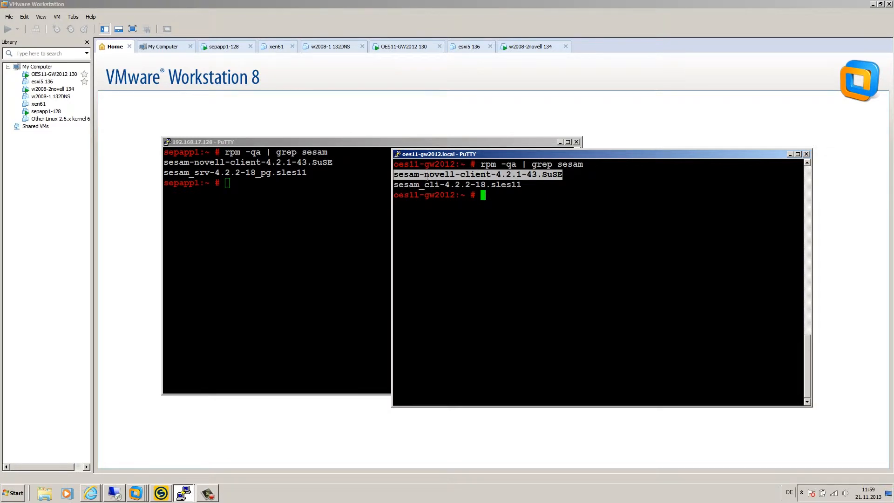
left_click(412, 174)
left_click_drag(395, 174, 573, 172)
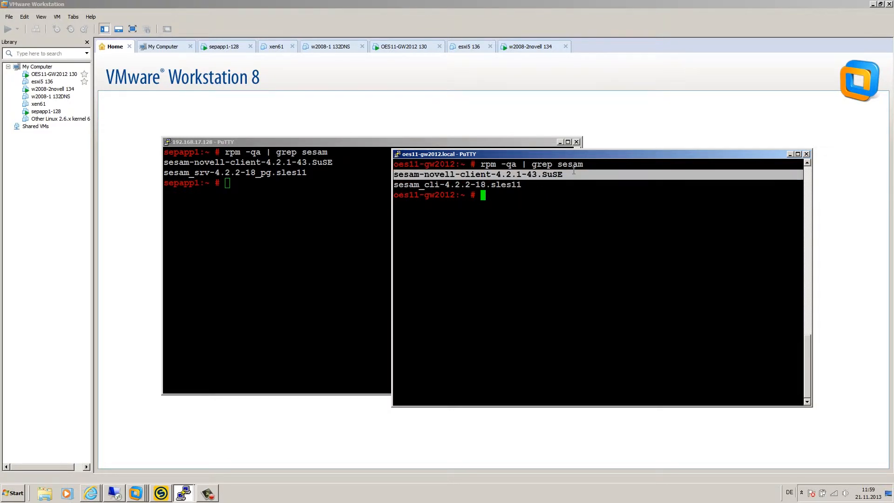
Step: Rearrange the two PuTTY windows so both package lists are visible, with the 192.168.17.128 session in front
left_click(336, 184)
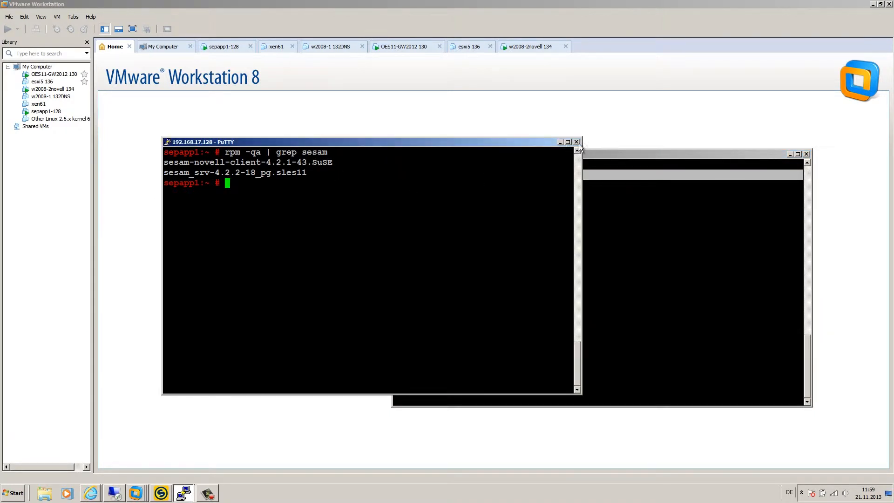
left_click_drag(529, 141, 576, 219)
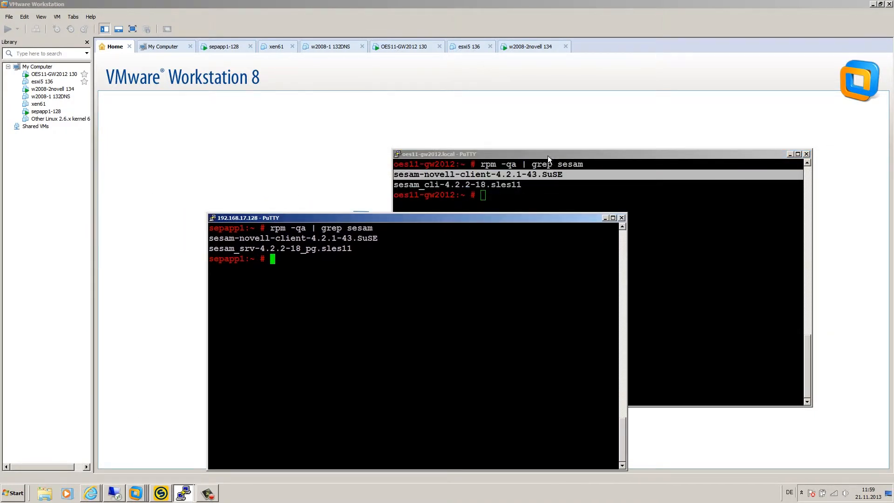
left_click_drag(544, 151, 522, 87)
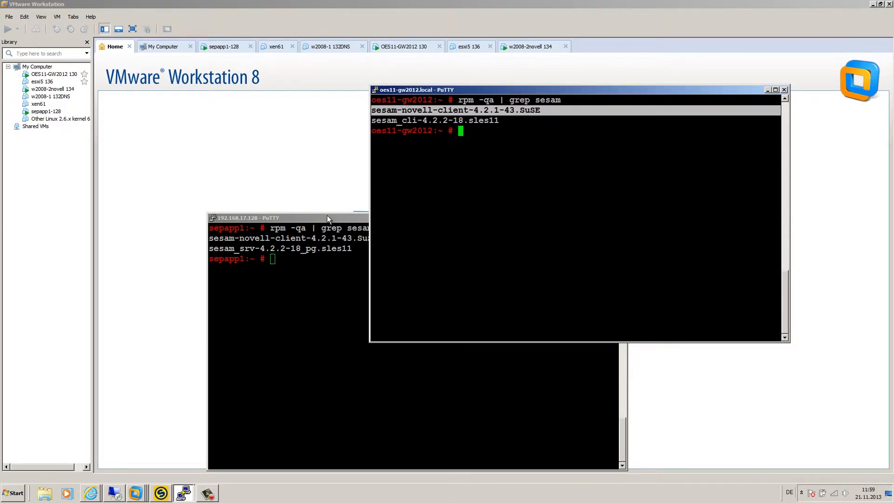
left_click(328, 218)
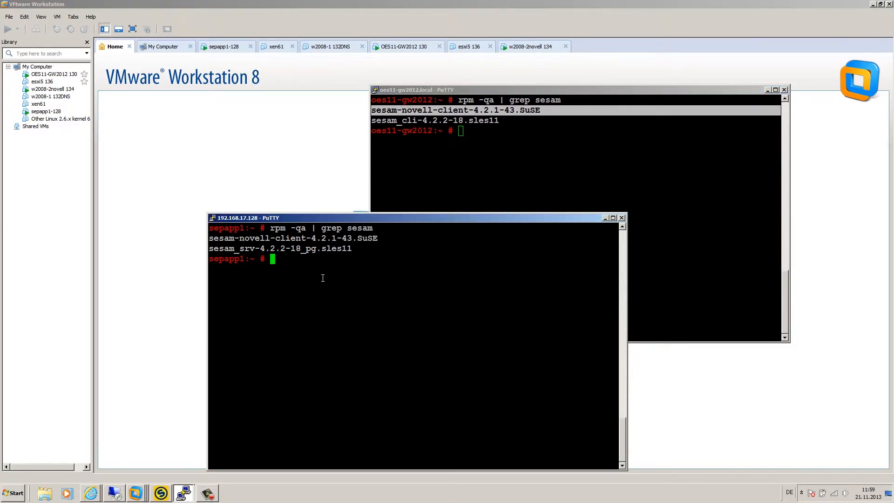
Step: Ping oes11-gw2012 from sepapp1 to check name resolution, and stop the ping after a few replies
type("ping oes11-gw2012")
key("Return")
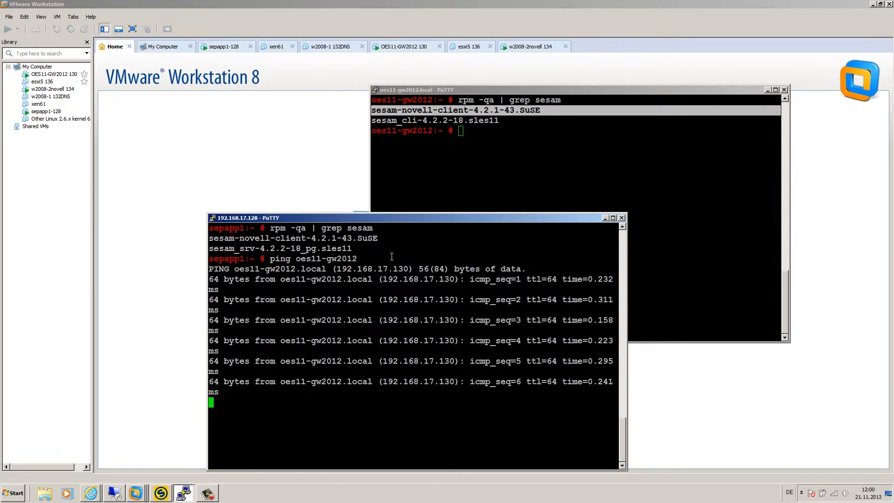
key("ctrl+c")
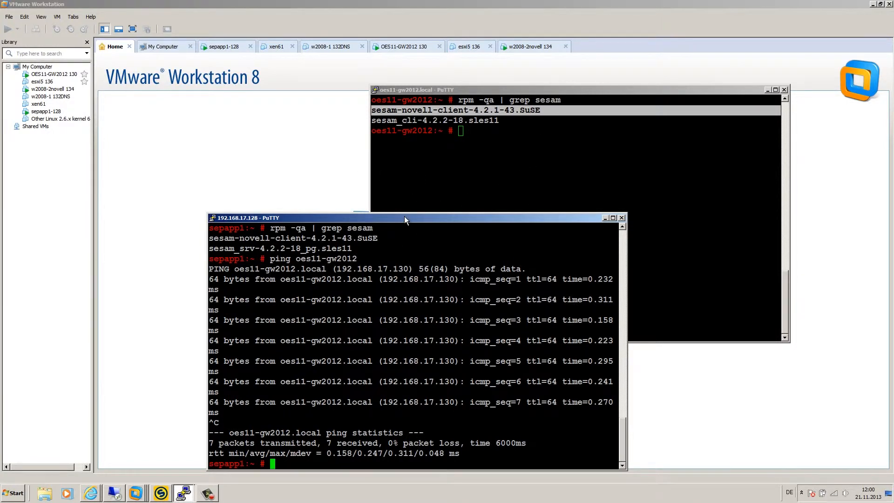
Step: Move the 192.168.17.128 session window up slightly and open /etc/hosts in vi
left_click_drag(404, 217, 408, 199)
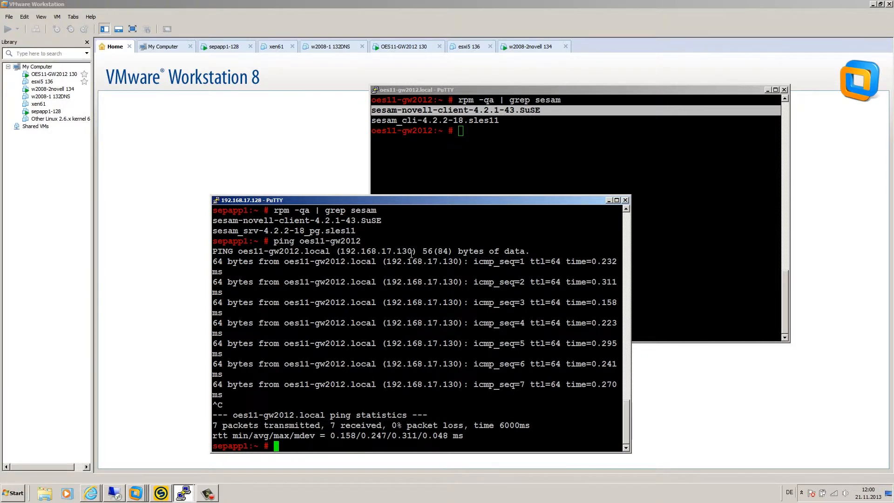
type("vi /")
type("c/host")
type("s")
key("Return")
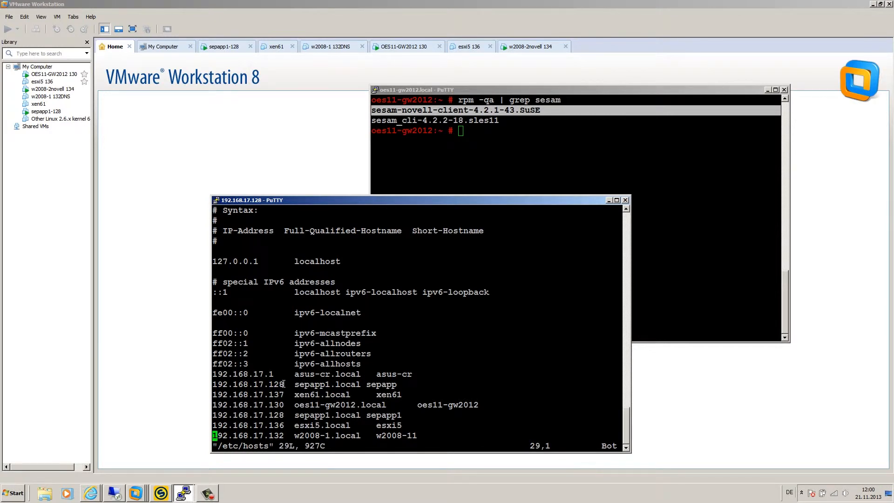
Step: Examine the localhost and sepapp1.local entries in /etc/hosts, comparing their IP addresses and hostnames
left_click_drag(284, 384, 216, 383)
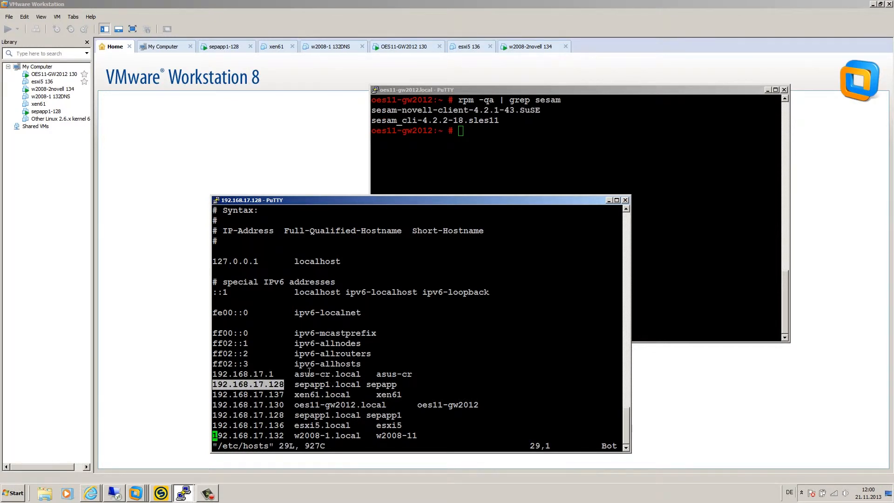
left_click_drag(264, 260, 212, 261)
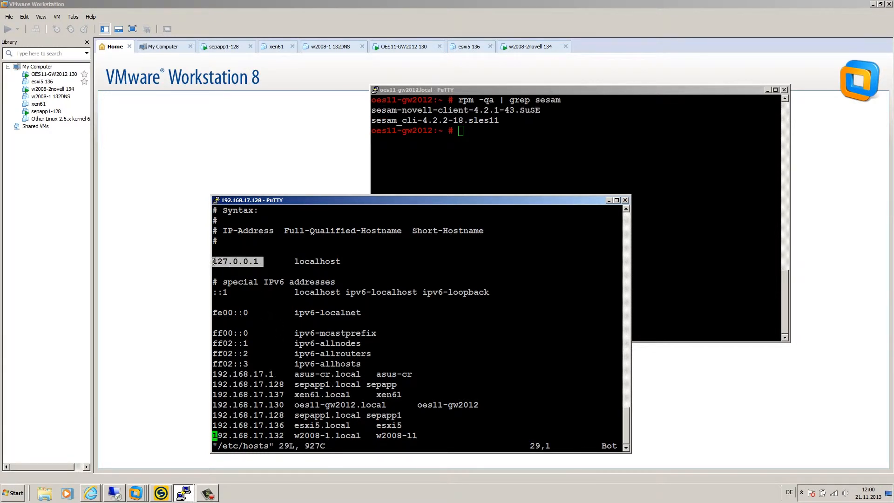
left_click_drag(294, 261, 339, 261)
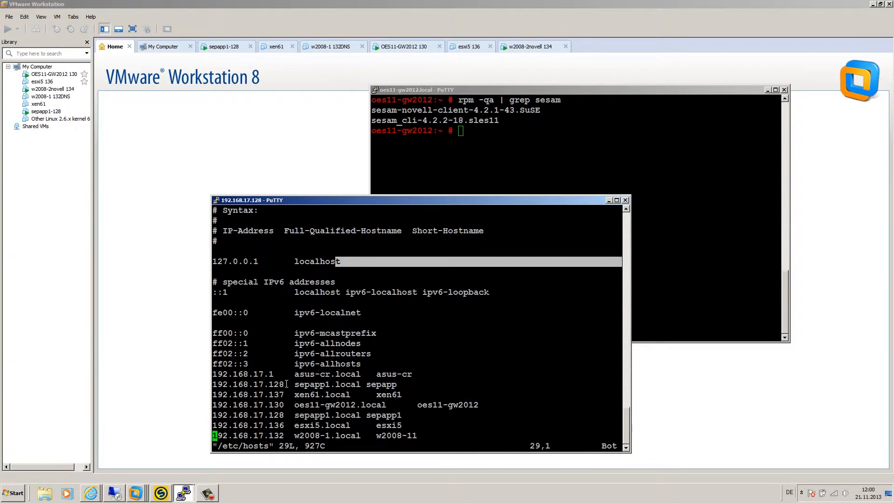
left_click_drag(262, 261, 216, 255)
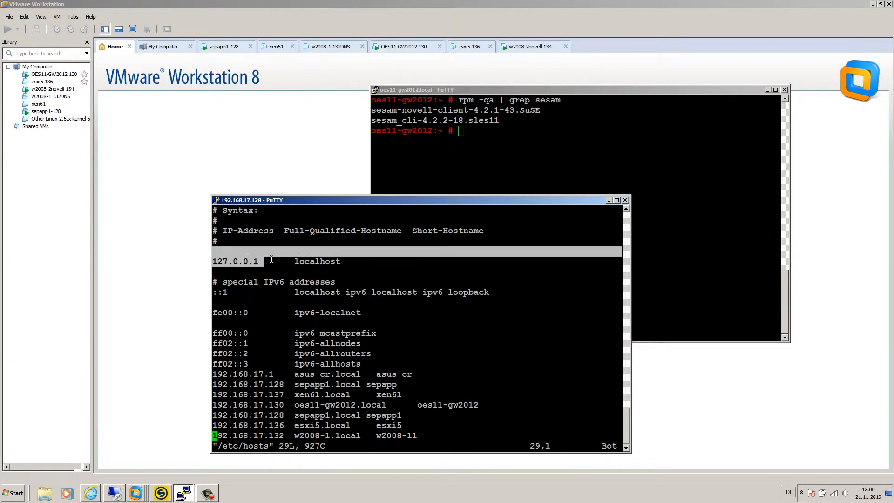
left_click(271, 260)
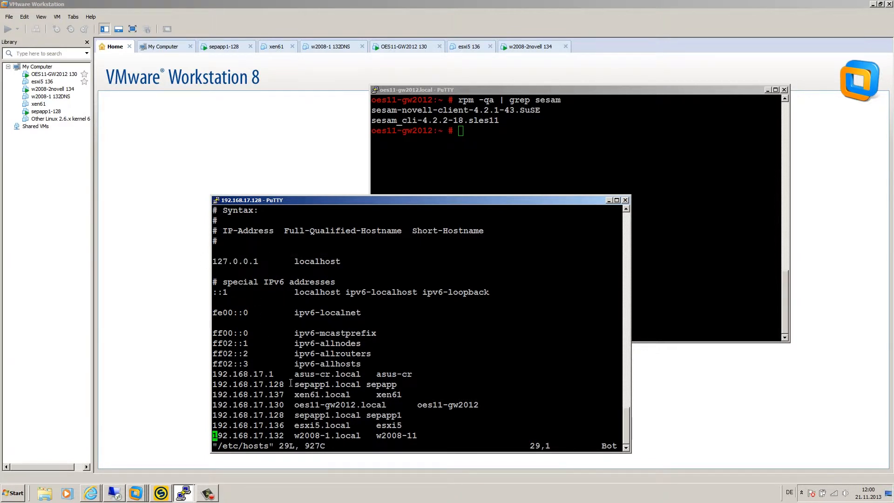
left_click_drag(289, 384, 214, 385)
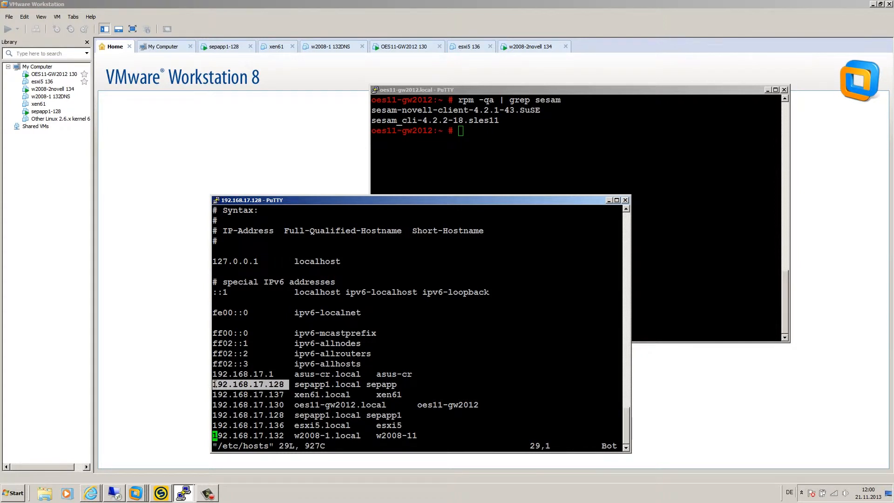
left_click_drag(295, 384, 393, 382)
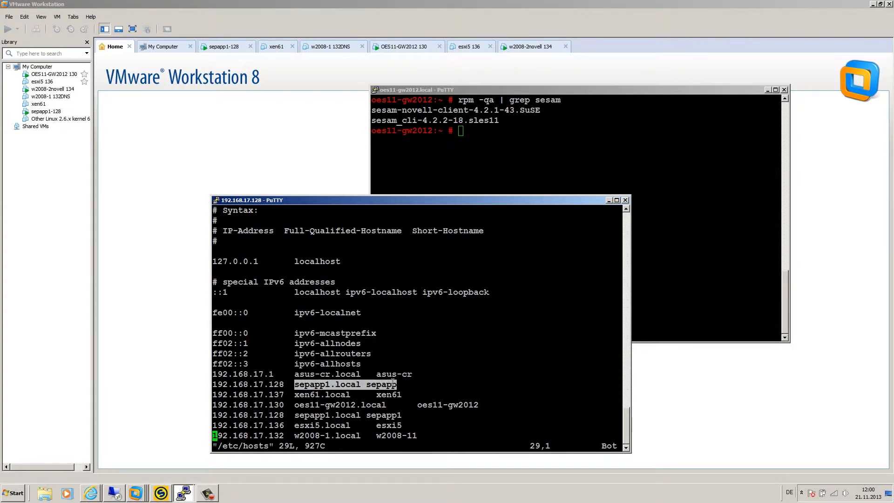
left_click(390, 386)
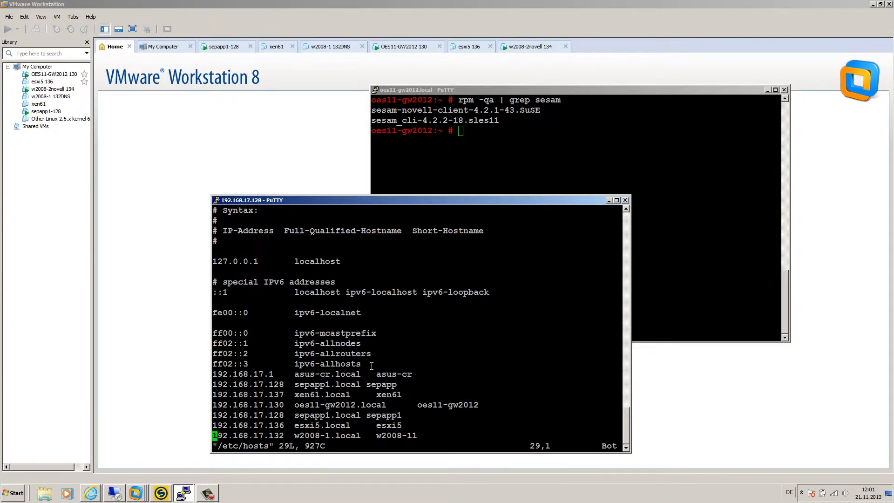
Step: Correct the short hostname in the first 192.168.17.128 line of /etc/hosts to sepapp1
key("Up")
key("Up")
key("Up")
key("Up")
key("Up")
key("Right")
key("Right")
key("Right")
key("Right")
key("Right")
key("Right")
key("Right")
key("Right")
key("Right")
key("Right")
key("Right")
key("Right")
key("Right")
key("Right")
key("Right")
key("Right")
key("Right")
key("Right")
key("Right")
key("Right")
key("Right")
key("Right")
type("app1")
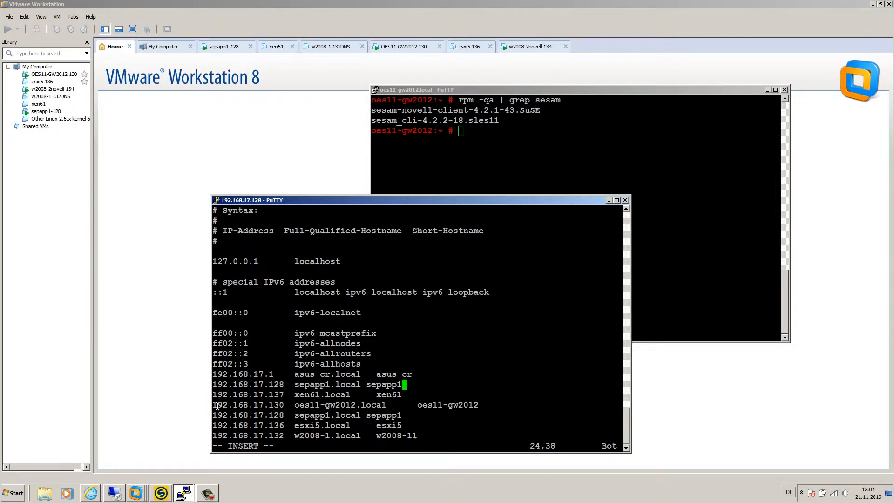
Step: Check the 192.168.17.130 oes11-gw2012 entry in /etc/hosts on sepapp1, and save and close the file
left_click_drag(214, 406, 481, 408)
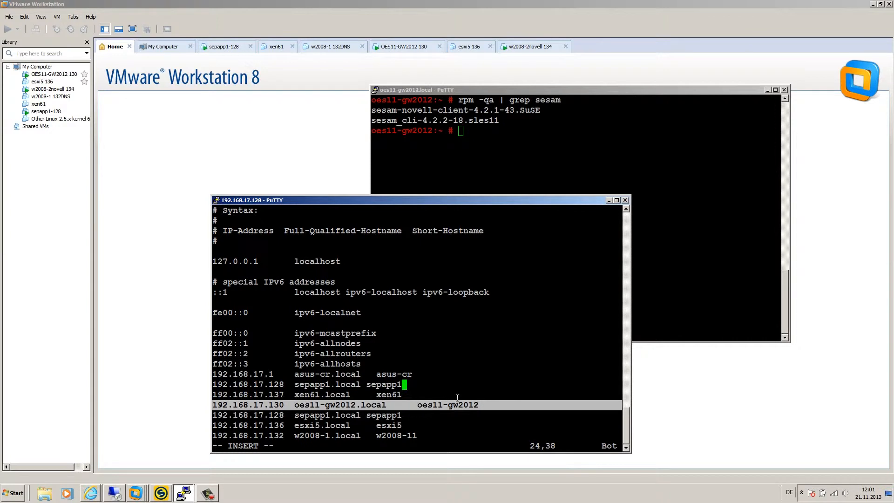
left_click(425, 385)
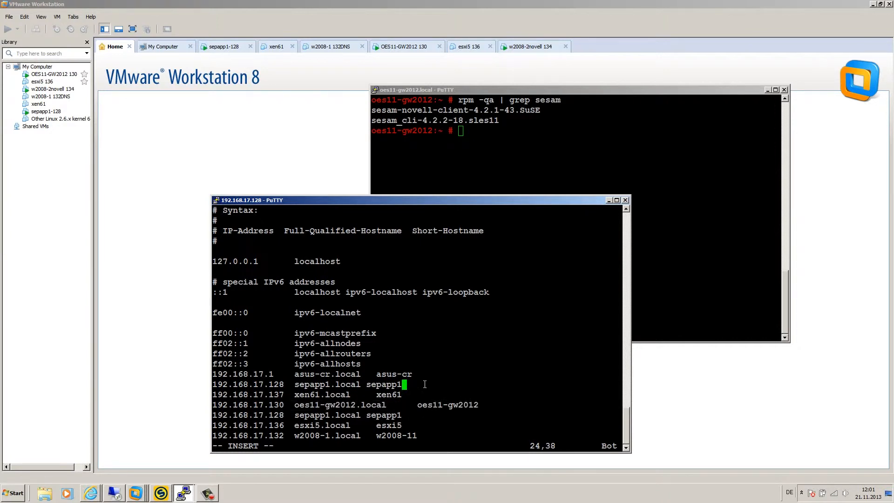
key("Escape")
type(":wq")
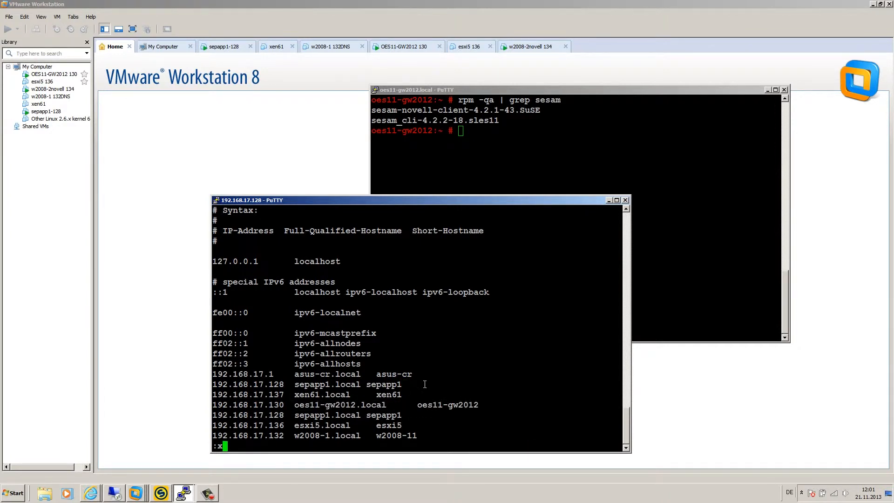
key("Return")
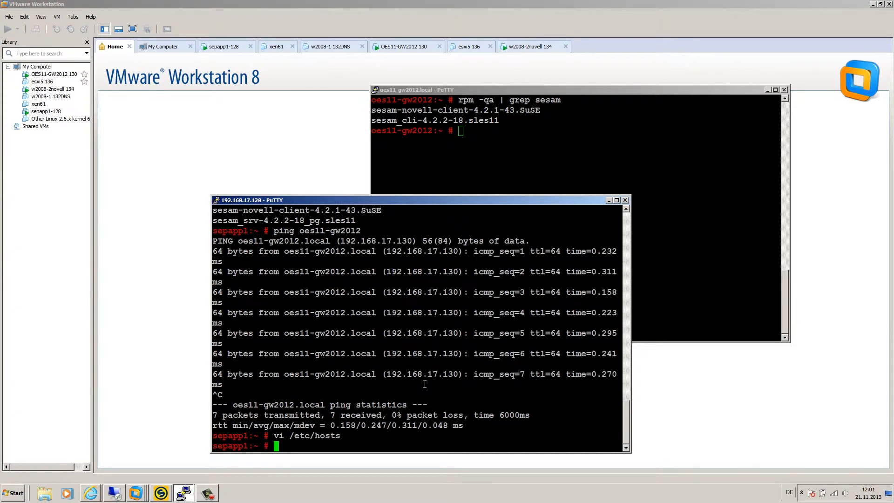
Step: Review the sepapp1 and oes11-gw2012 entries in /etc/hosts in the oes11-gw2012 session using vi, and quit without saving
left_click(611, 165)
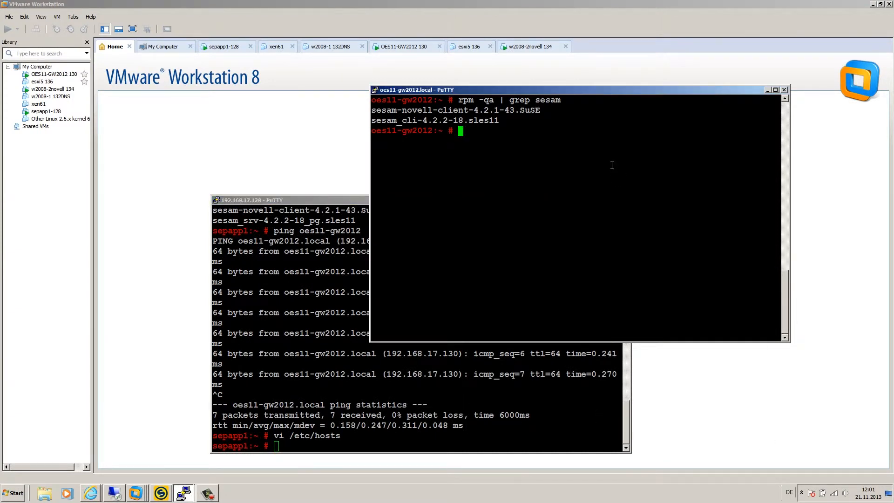
type("vi /etc/hosts")
key("Return")
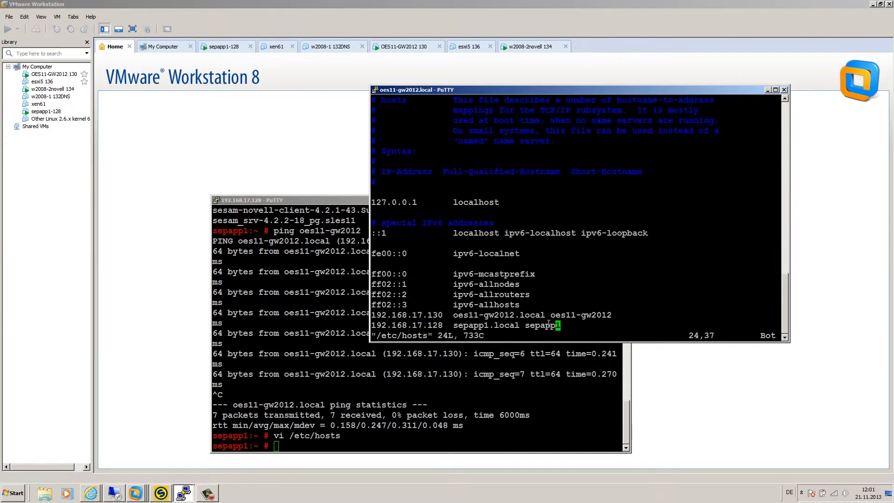
left_click_drag(564, 325, 373, 325)
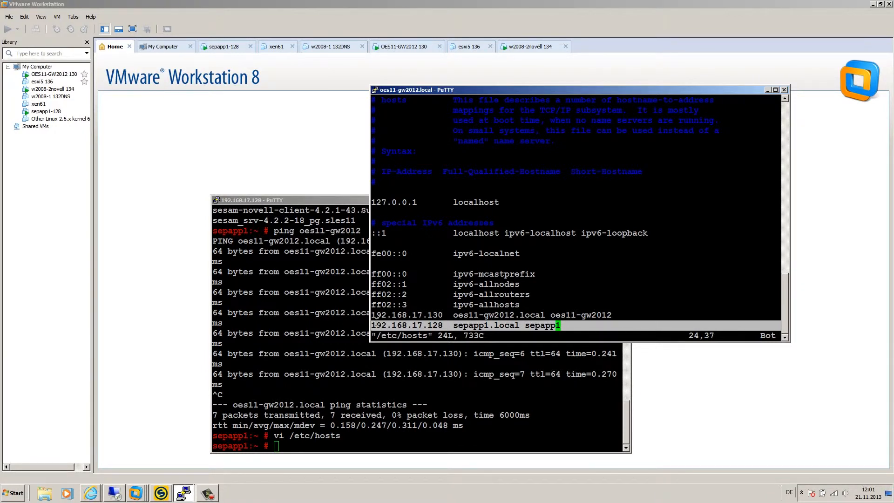
left_click_drag(372, 315, 612, 316)
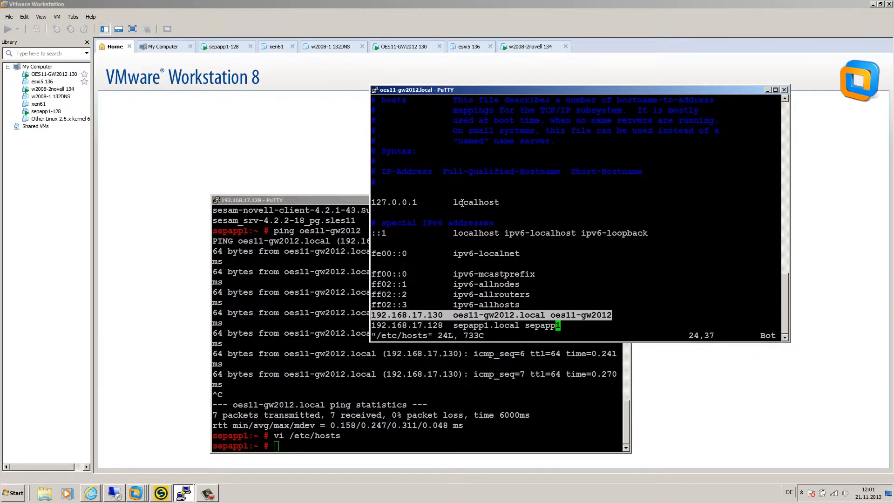
left_click(579, 257)
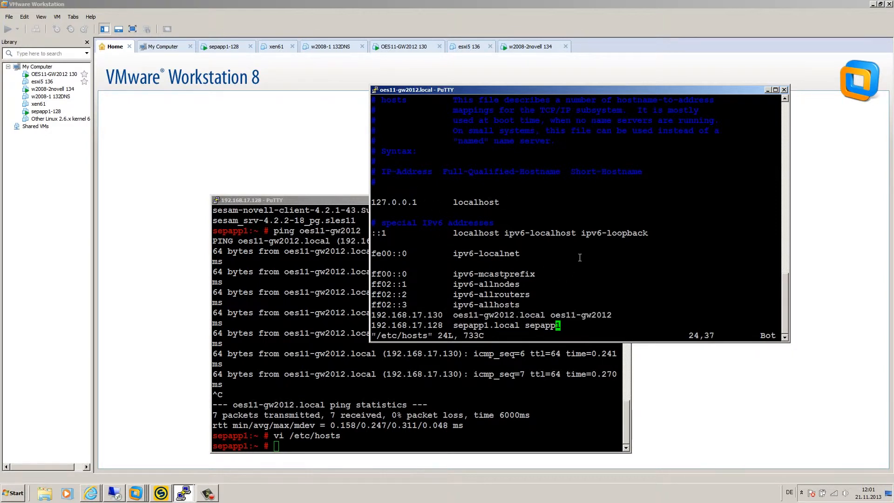
type(":q")
key("Return")
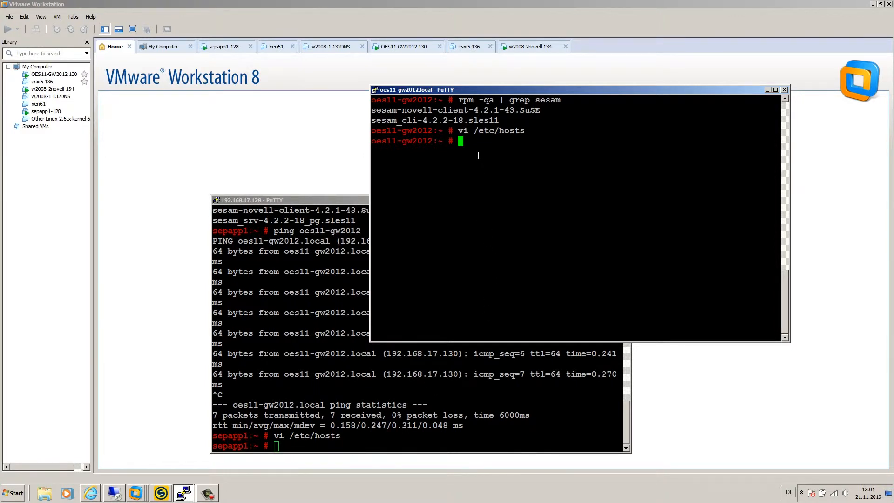
Step: Highlight the installed sesam_cli package on oes11-gw2012, and open download.sep.de in a new Internet Explorer tab
left_click_drag(506, 121, 371, 121)
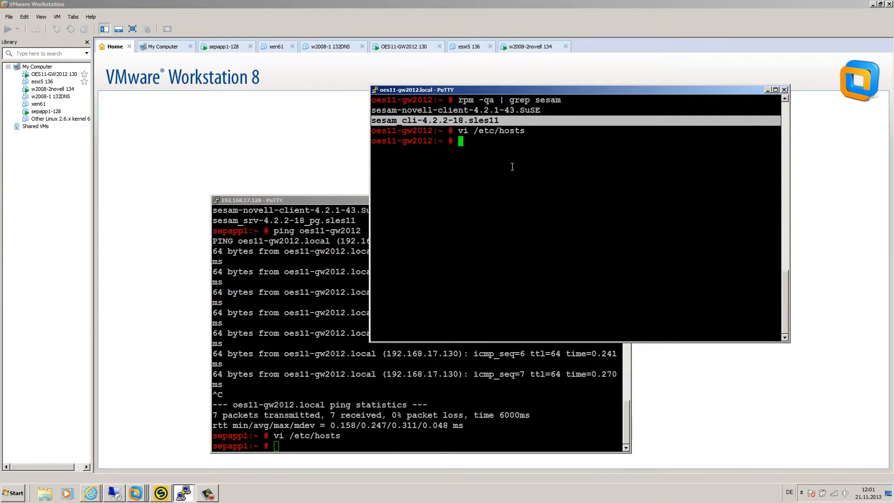
left_click(91, 493)
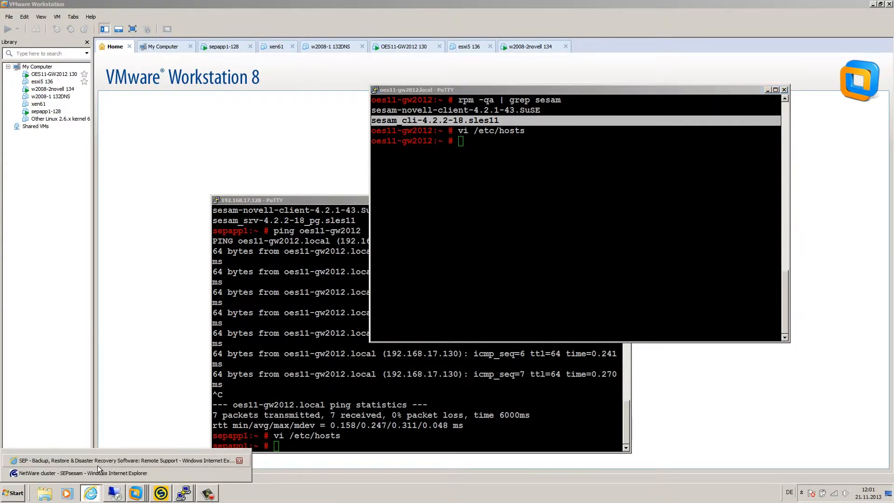
left_click(97, 472)
left_click(479, 19)
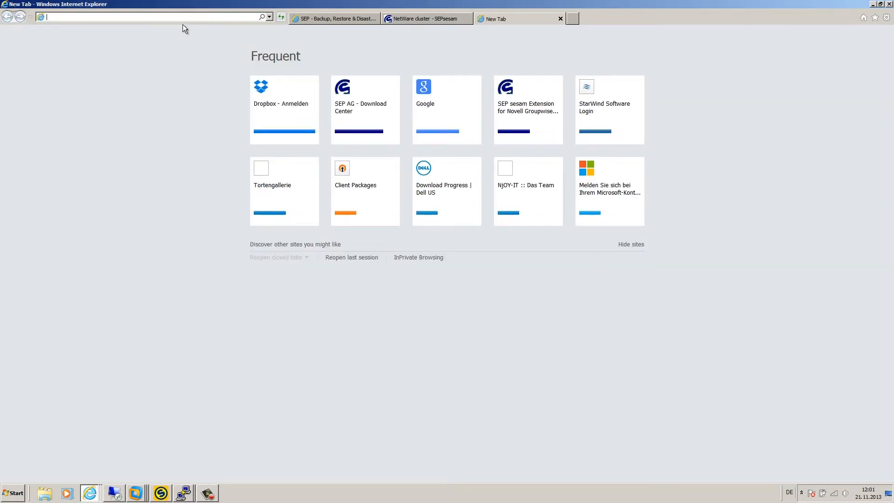
type("downlo")
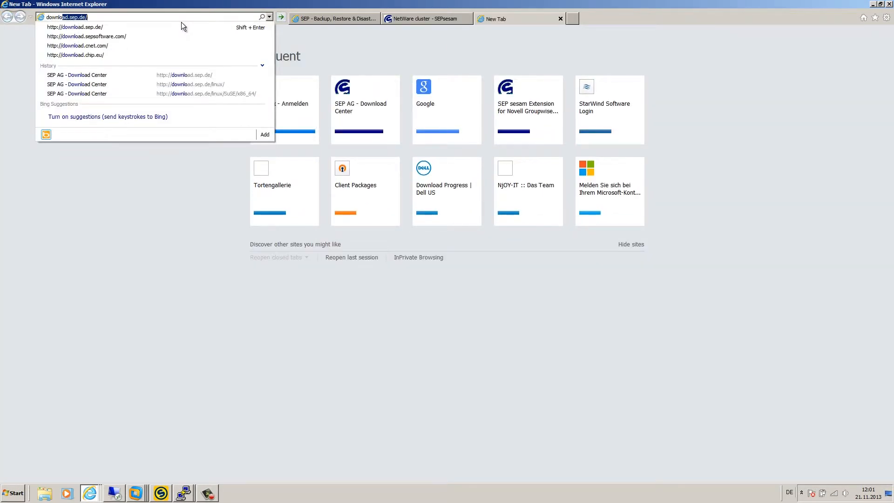
key("Down")
key("Return")
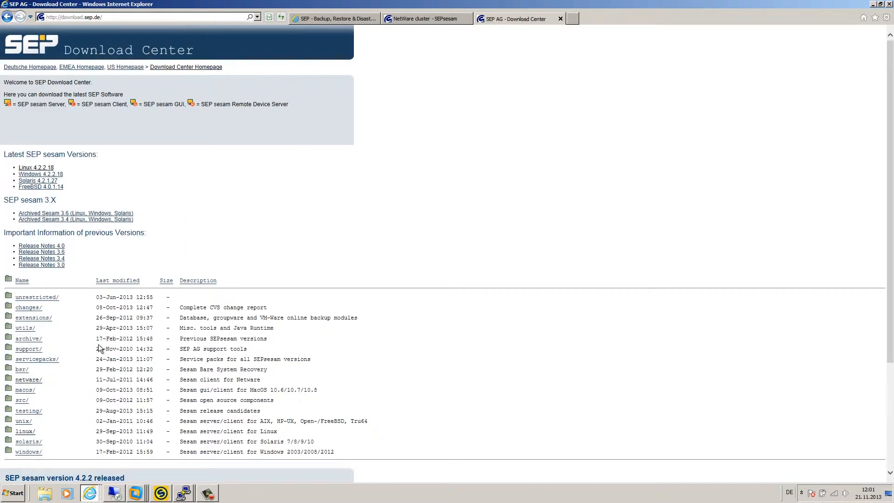
scroll(108, 227, "down", 2)
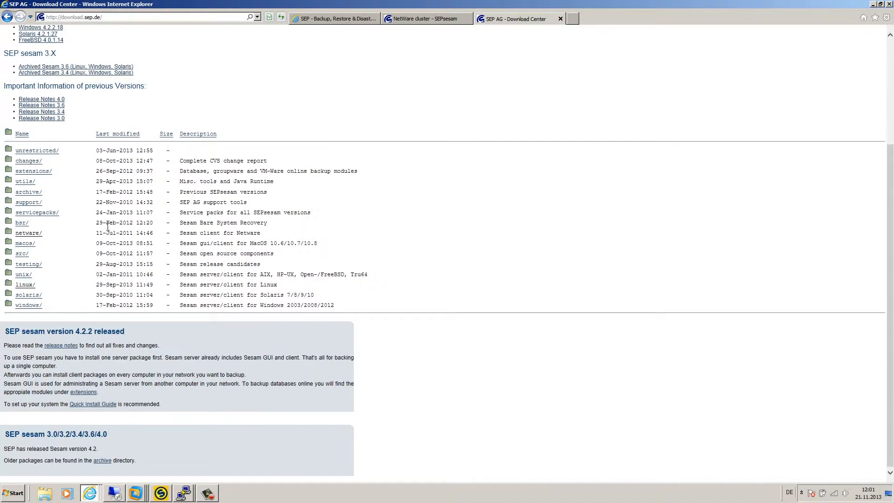
Step: Browse the download directories to linux/SuSE/x86_64/SLES11 and highlight the sesam_cli-4.2.2-18.sles11.x86_64.rpm client package
left_click(23, 286)
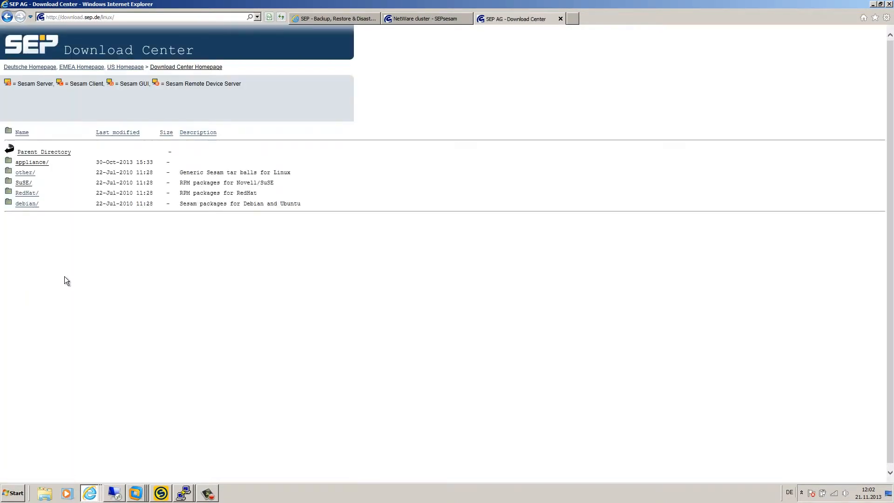
left_click(26, 184)
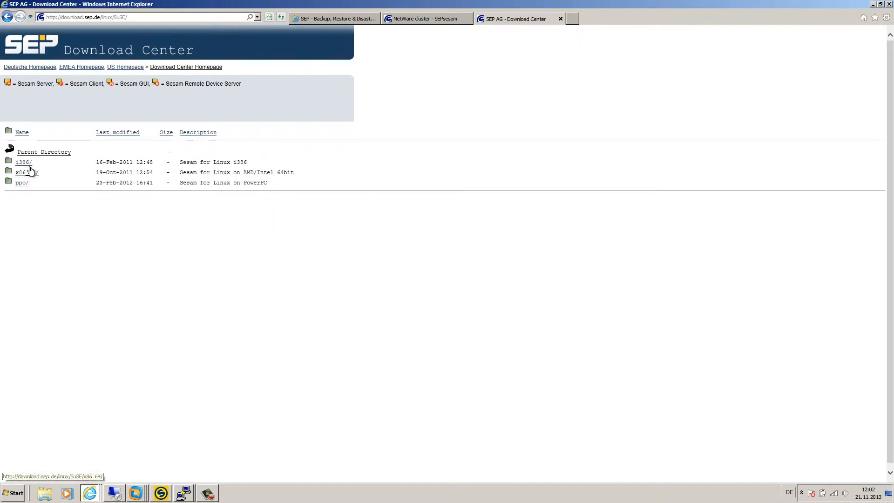
left_click(31, 172)
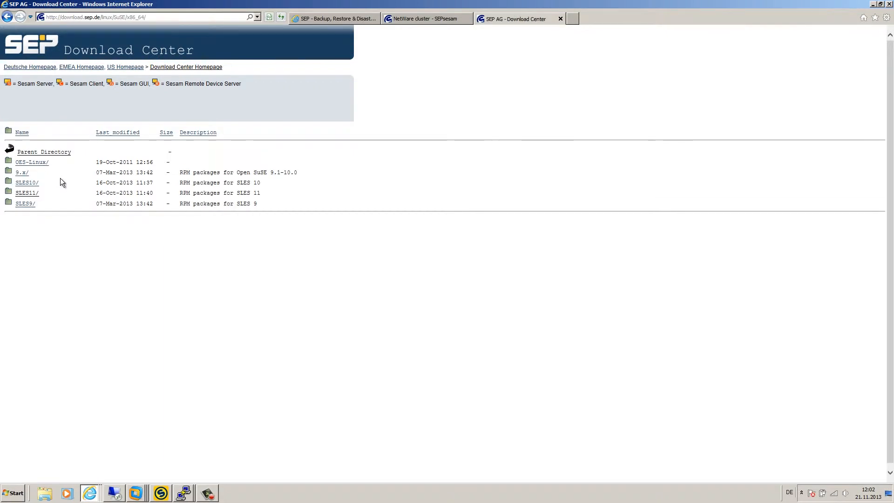
left_click(27, 194)
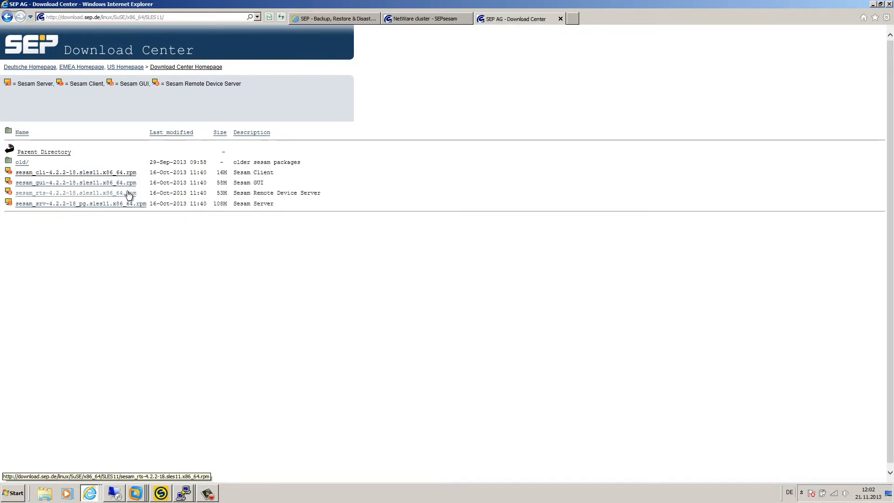
left_click_drag(142, 174, 16, 173)
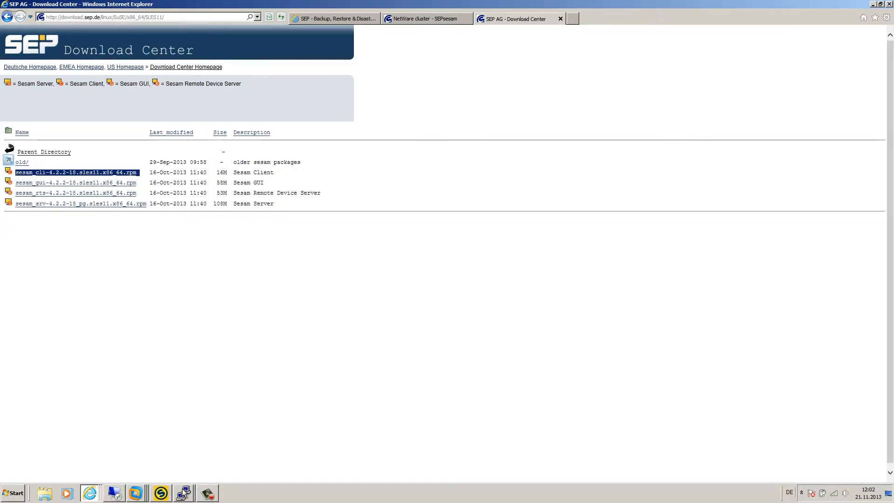
Step: Switch to the oes11-gw2012 PuTTY session and open /etc/opt/novell/sms/smdrd.conf in vi
mouse_move(184, 492)
left_click(195, 471)
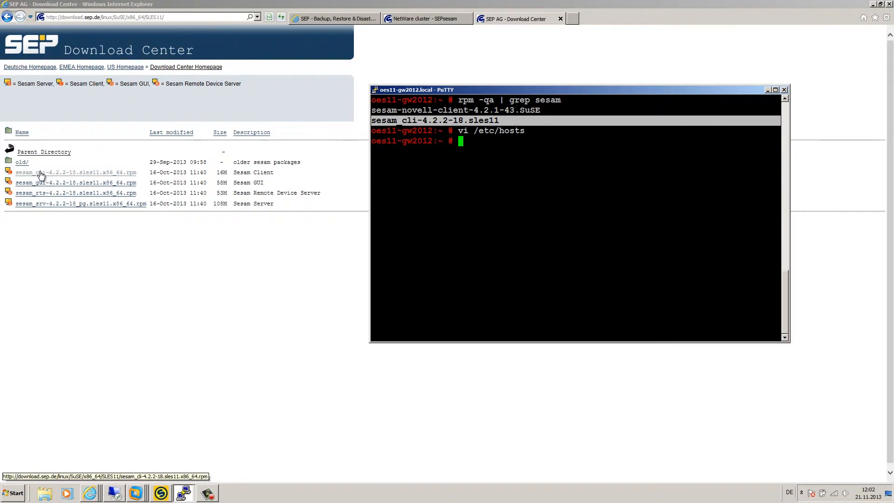
left_click(423, 121)
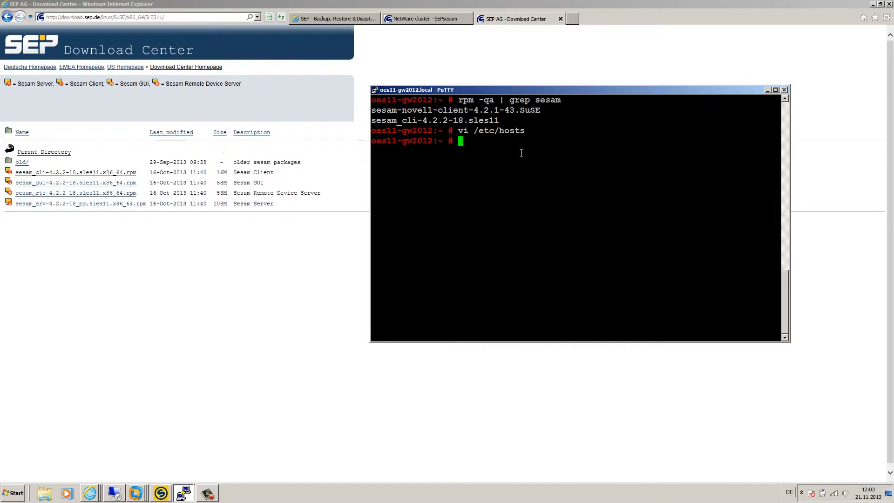
type("vi /etc/op")
key("Tab")
key("Tab")
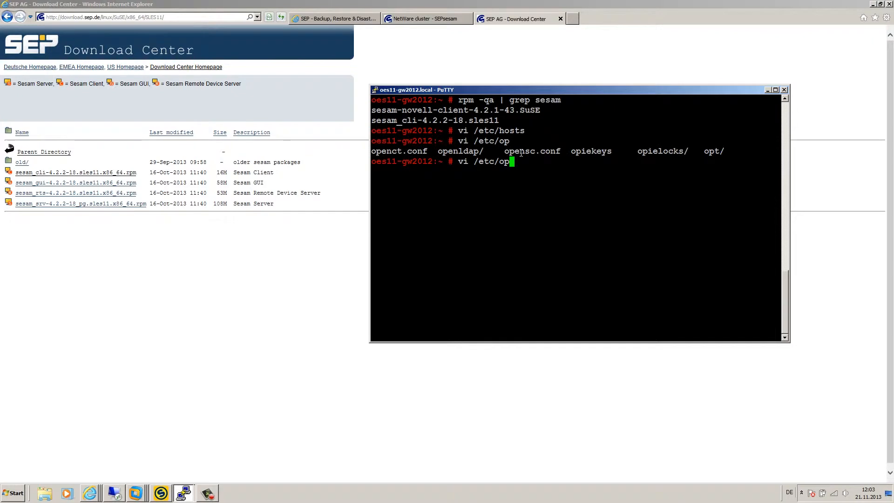
type("t")
key("Tab")
type("n")
key("Tab")
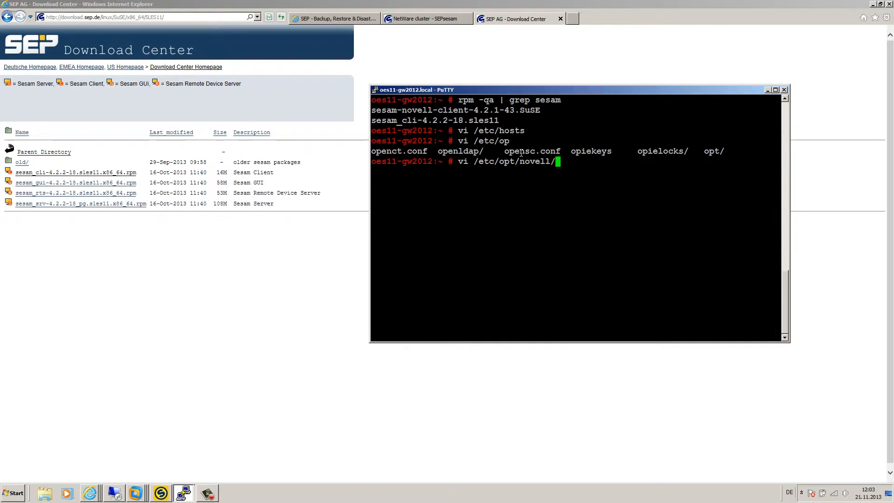
type("s")
key("Tab")
key("Tab")
key("Tab")
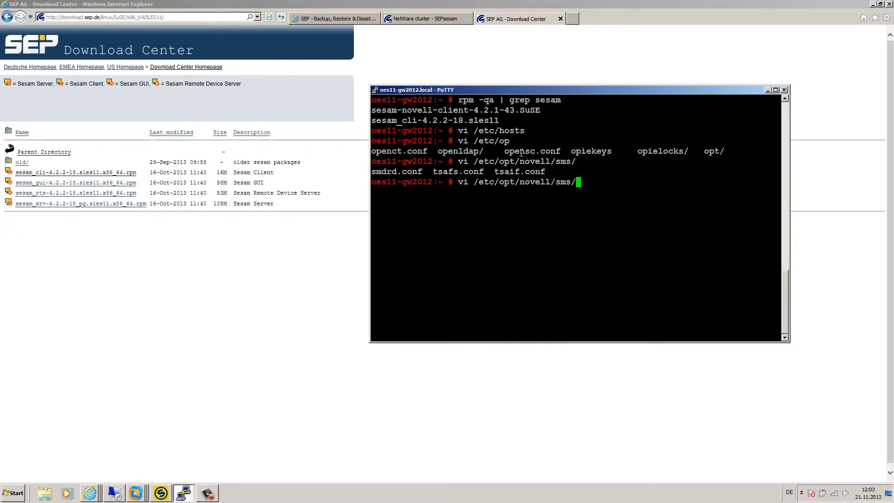
type("smd")
key("Tab")
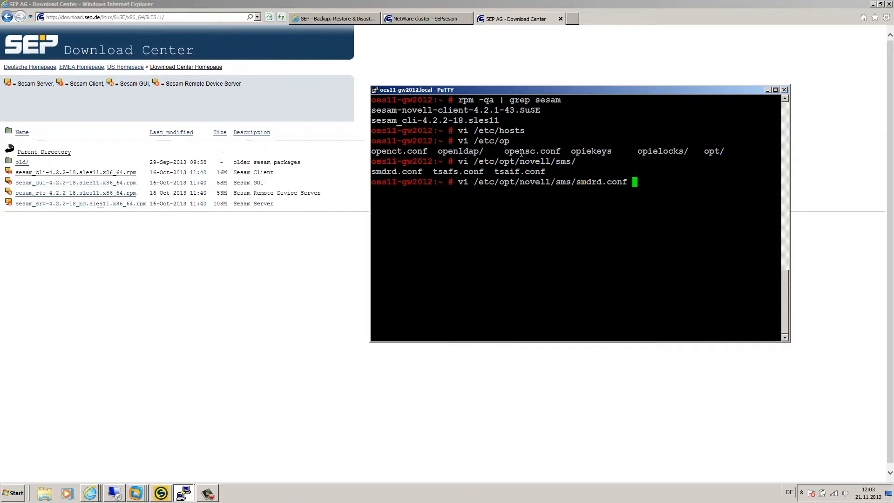
key("Return")
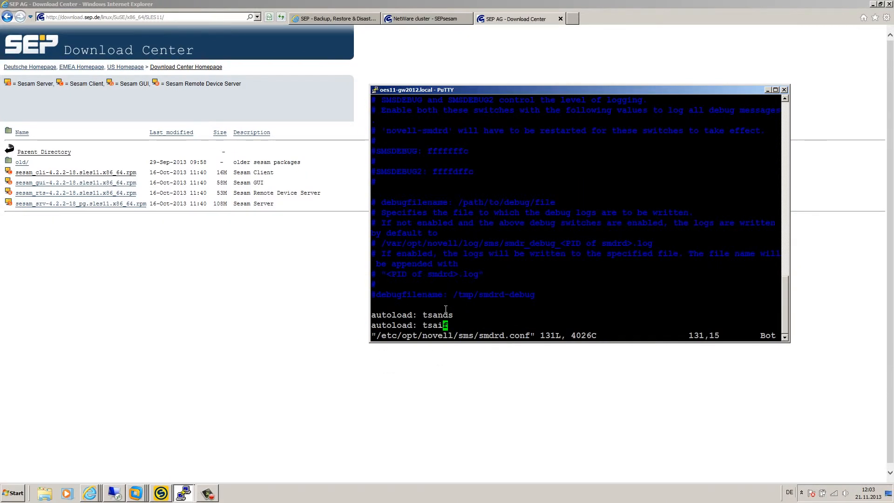
Step: Find the tsafs autoload line in smdrd.conf and examine its module name and --EnableGW option
key("Up")
key("Up")
key("Up")
key("Up")
key("Up")
key("Up")
key("Up")
key("Up")
key("Up")
key("Up")
key("Up")
key("Up")
key("Up")
key("Up")
key("Up")
key("Up")
key("Up")
key("Up")
key("Up")
key("Up")
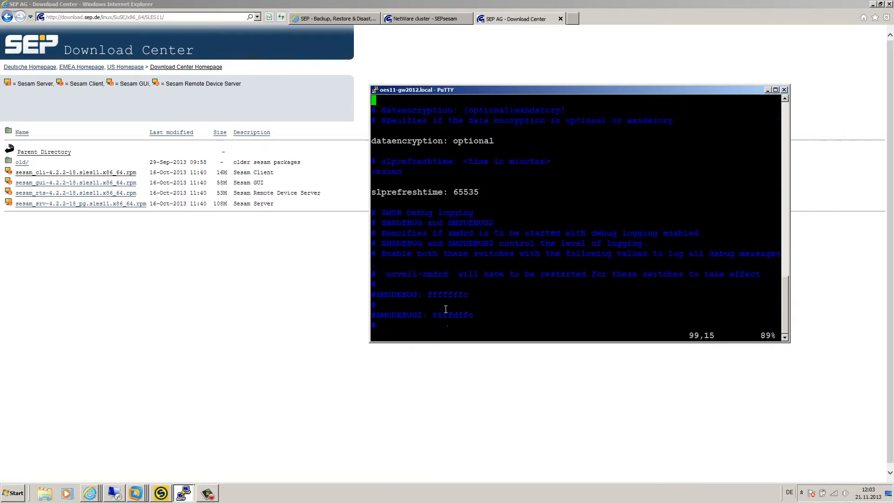
key("Up")
key("Up")
key("Up")
key("Up")
key("Up")
key("Up")
key("Up")
key("Up")
key("Up")
key("Up")
key("Up")
key("Up")
key("Up")
key("Up")
key("Up")
key("Up")
key("Up")
key("Up")
key("Up")
key("Up")
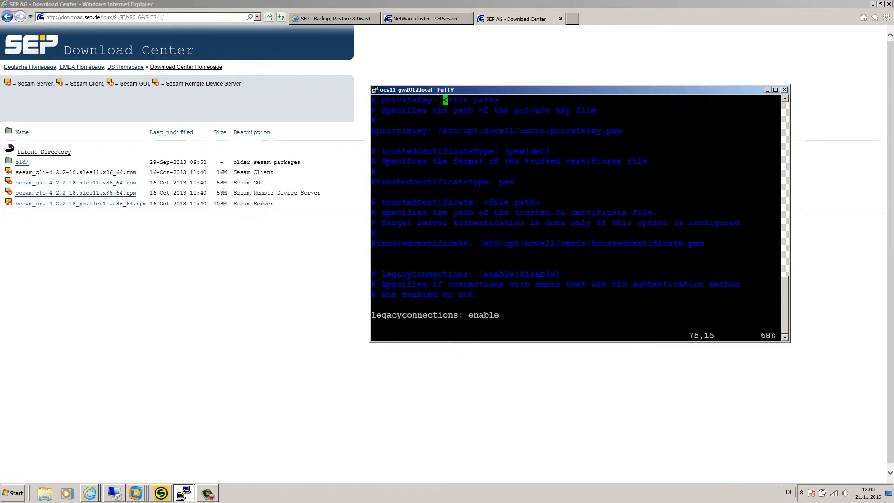
key("Up")
key("Up")
key("Up")
key("Up")
key("Up")
key("Up")
key("Up")
key("Up")
key("Up")
key("Up")
key("Up")
key("Up")
key("Up")
key("Up")
key("Up")
key("Up")
key("Up")
key("Up")
key("Up")
key("Up")
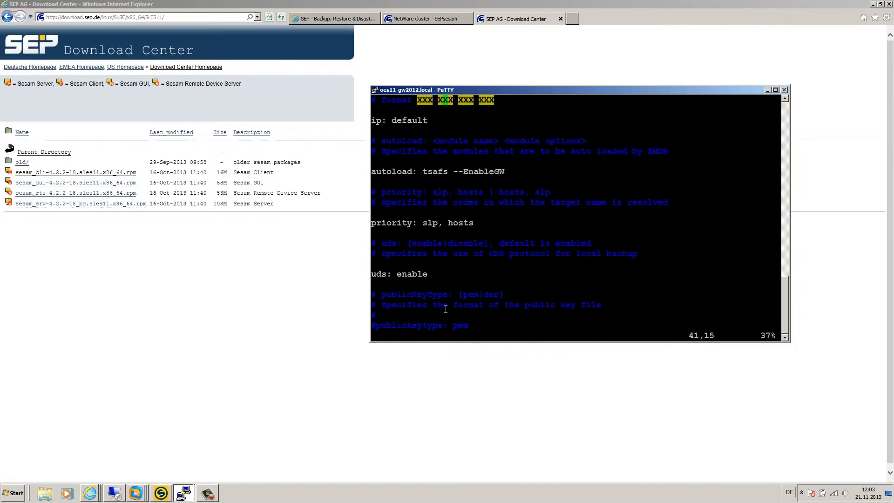
key("Up")
key("Up")
key("Down")
key("Down")
key("Down")
key("Down")
key("Down")
key("Down")
key("Down")
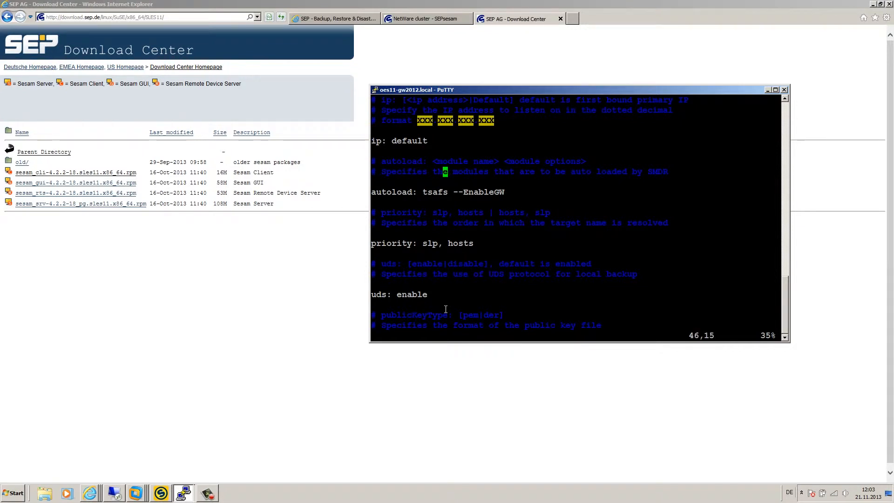
key("Down")
key("Down")
left_click_drag(454, 191, 494, 192)
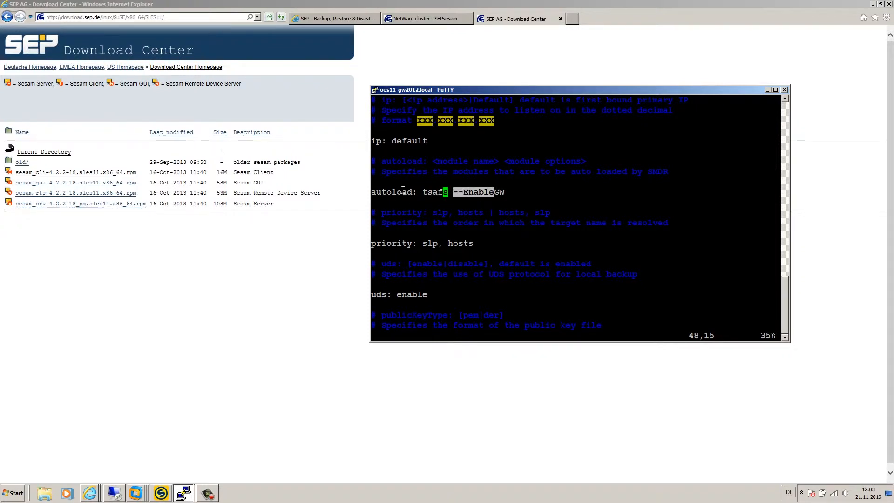
left_click_drag(373, 192, 448, 189)
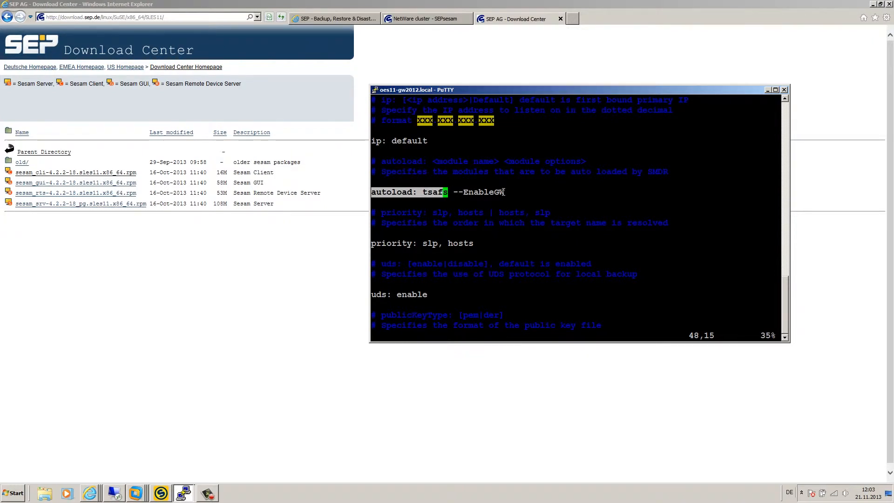
left_click_drag(505, 193, 455, 193)
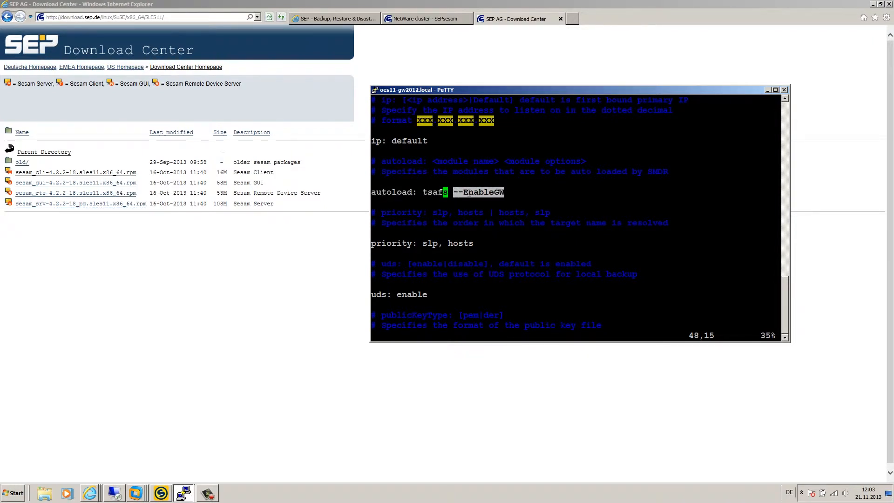
Step: Highlight the --EnableGW option on the tsafs autoload line in smdrd.conf
left_click(466, 195)
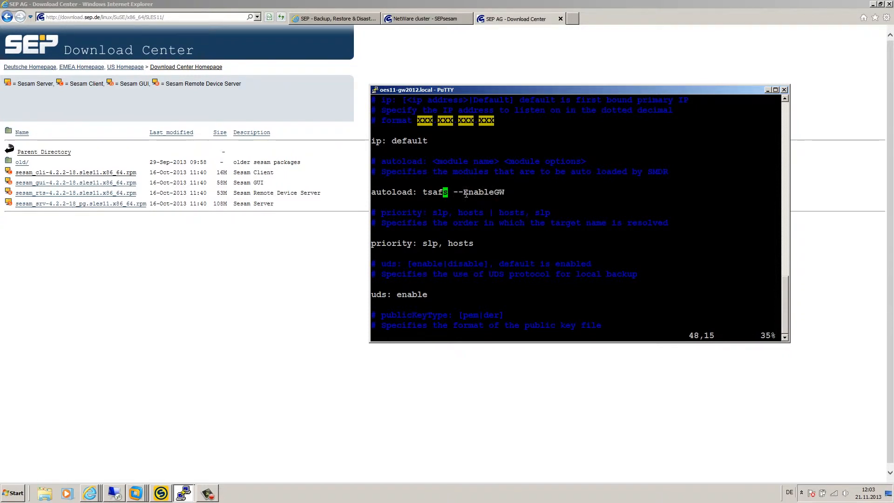
left_click_drag(455, 191, 504, 189)
left_click(459, 191)
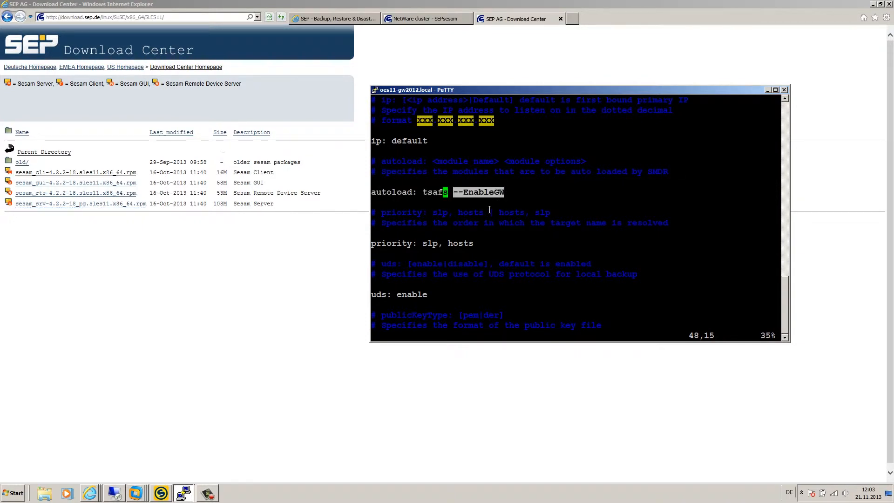
Step: Go to the end of smdrd.conf and examine the autoload lines for the tsands and tsaif modules
key("Down")
key("Down")
key("Down")
key("Down")
key("Down")
key("Down")
key("Down")
key("Down")
key("Down")
key("Down")
key("Down")
key("Down")
key("Down")
key("Down")
key("Down")
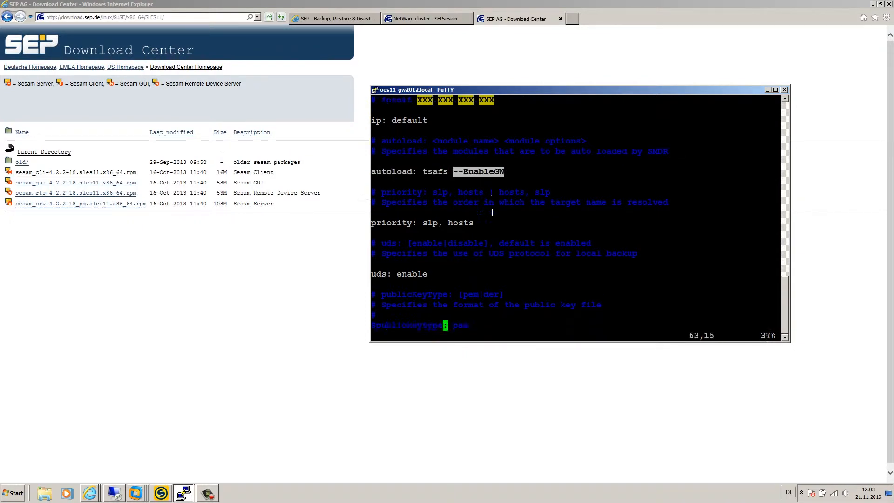
key("Down")
key("Down")
key("Down")
key("Down")
key("Down")
key("Down")
key("Down")
key("Down")
key("Down")
key("Down")
key("Down")
key("Down")
key("Down")
key("Down")
key("Down")
key("Down")
key("Down")
key("Down")
key("Down")
key("Down")
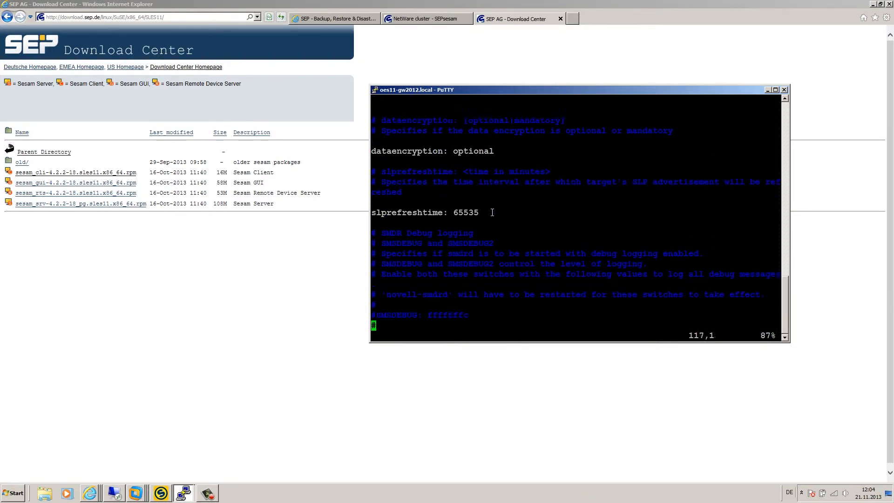
key("Down")
key("Down")
key("Down")
key("Down")
key("Down")
key("Down")
key("Down")
key("Down")
key("Down")
key("Down")
key("Down")
key("Down")
key("Down")
key("Down")
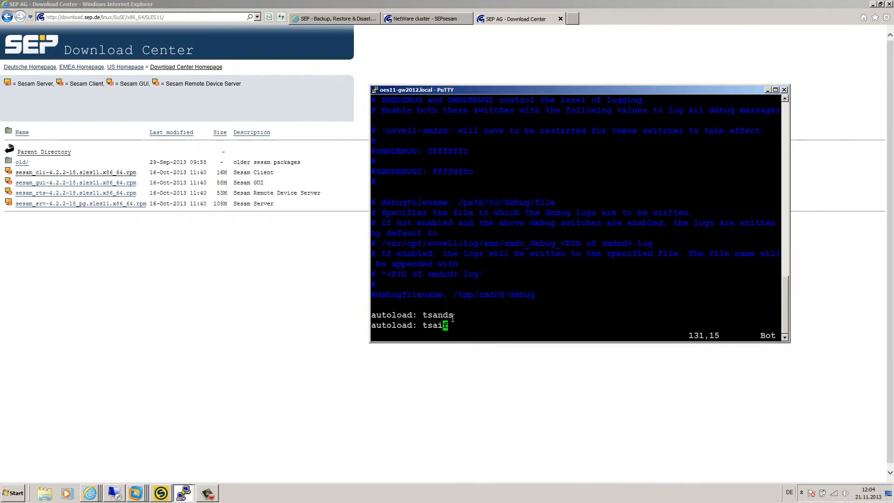
left_click_drag(453, 318, 422, 316)
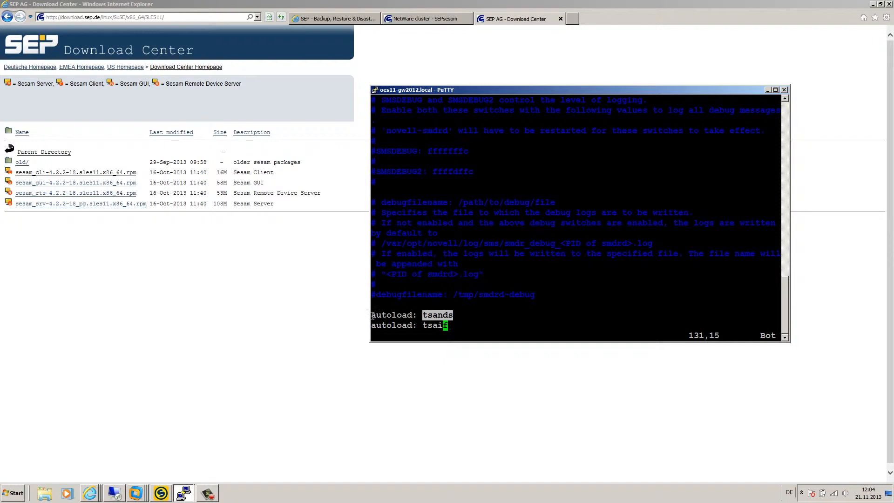
left_click_drag(372, 315, 449, 309)
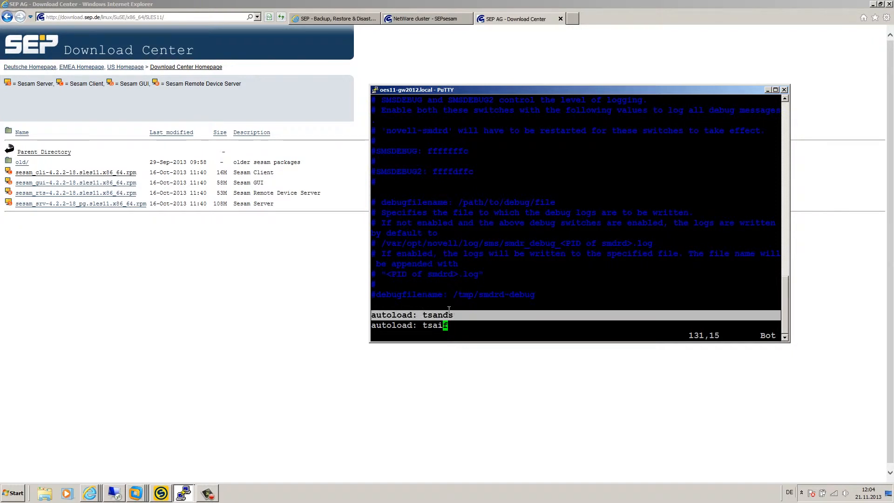
left_click(423, 315)
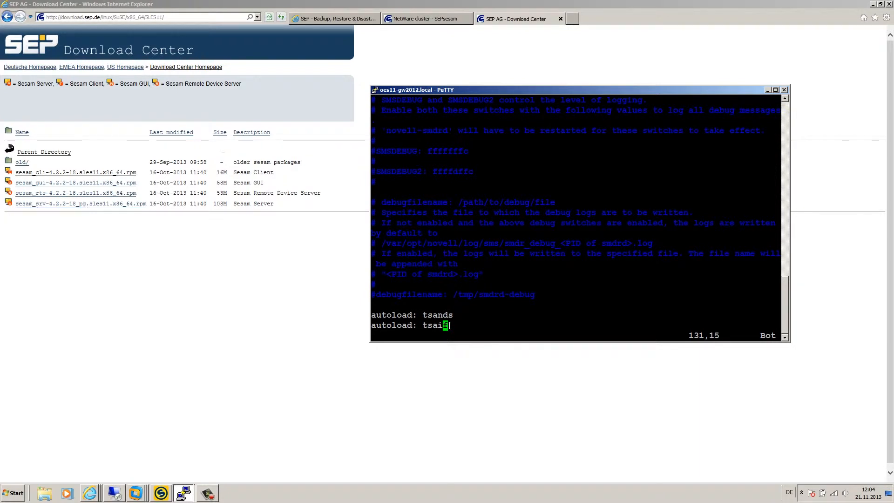
left_click_drag(449, 325, 423, 325)
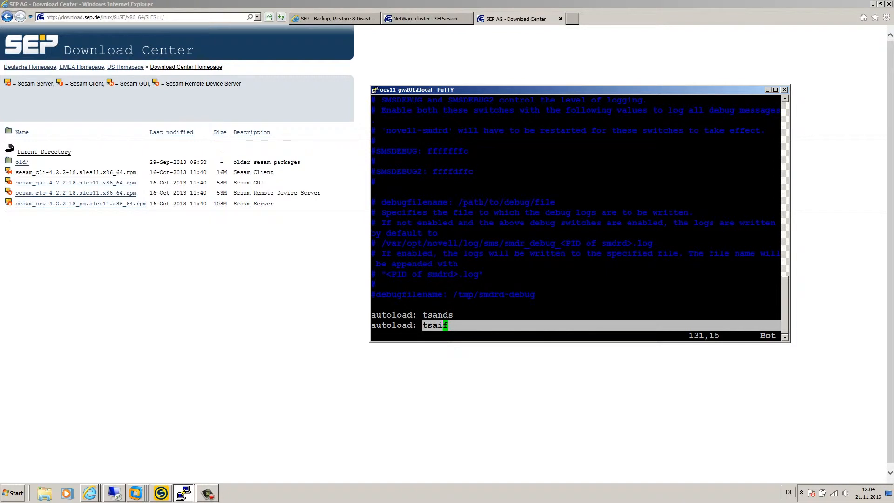
left_click(390, 331)
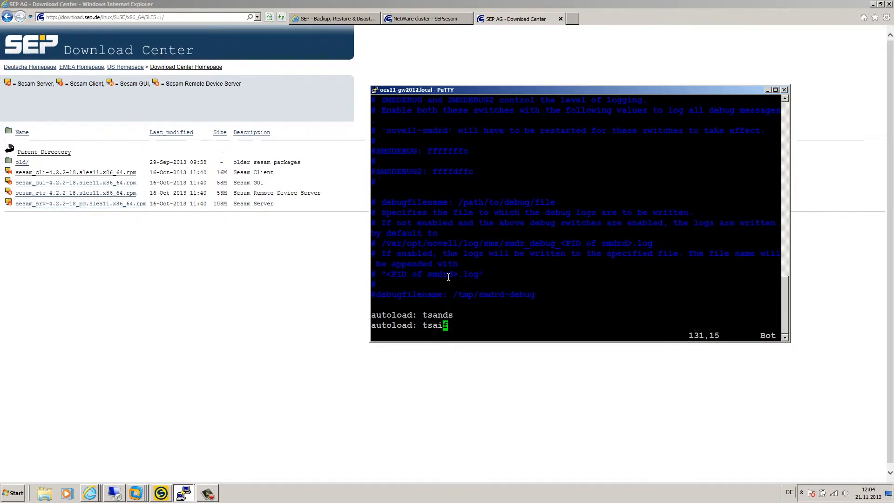
Step: Save and close smdrd.conf, and restart the SMS daemon with rcnovell-smdrd restart
type(":wq")
key("Return")
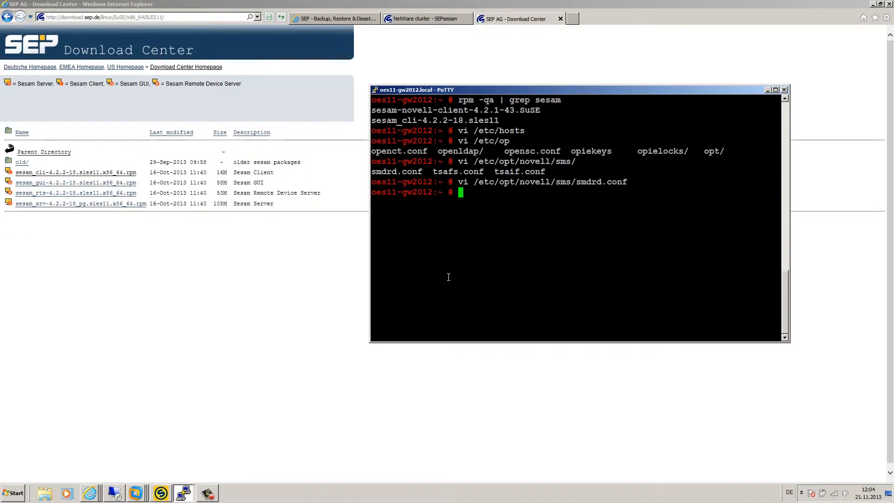
type("rcnovell-smdrd ")
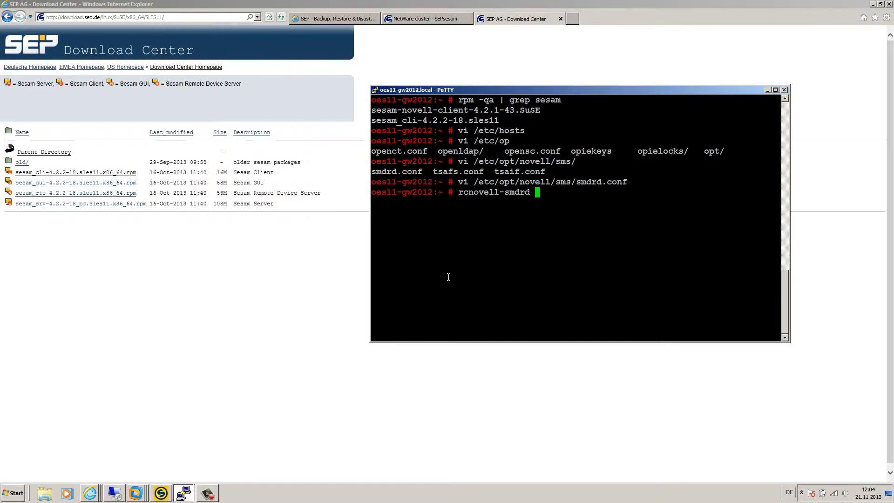
type("restart")
key("Return")
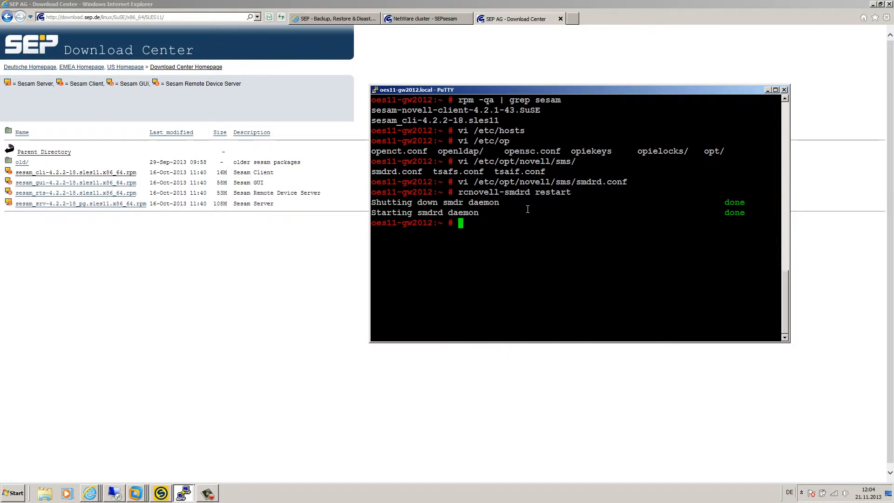
Step: List the loaded TSAs on oes11-gw2012 with /opt/novell/sms/bin/smsconfig -t
type("/o")
key("Tab")
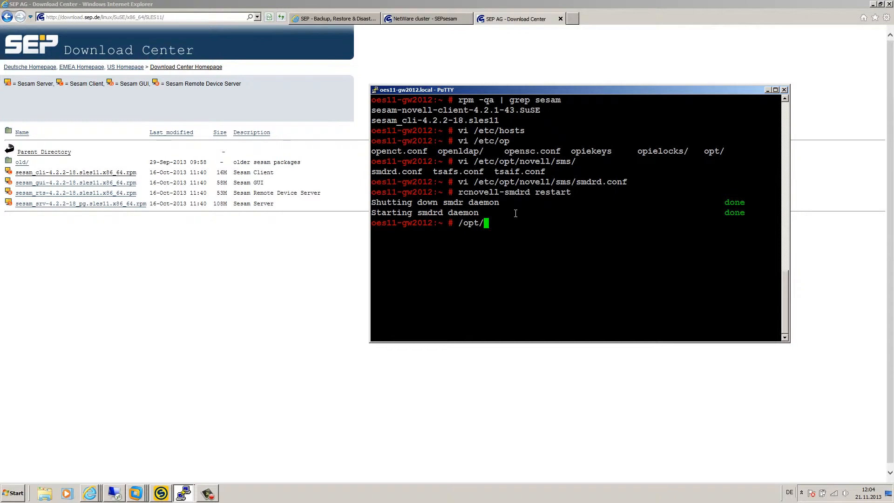
type("novell/sms/bin/")
key("Tab")
key("Tab")
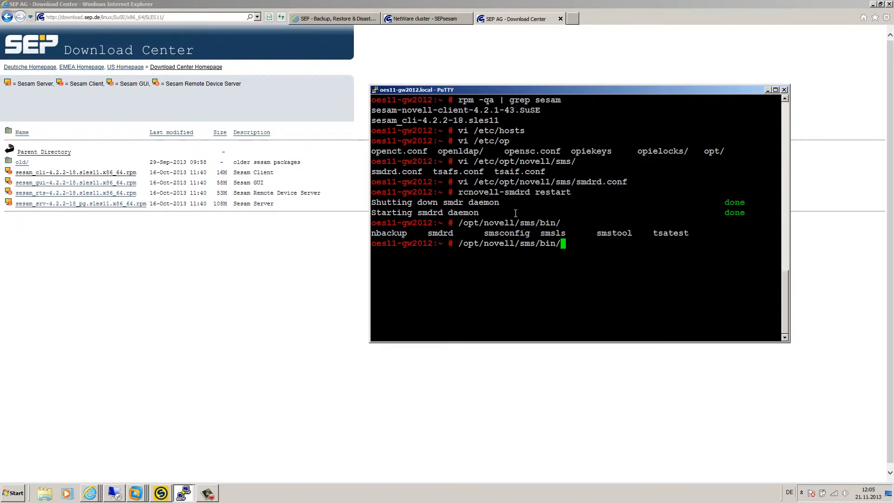
type("sms")
key("Tab")
type("-t")
key("Return")
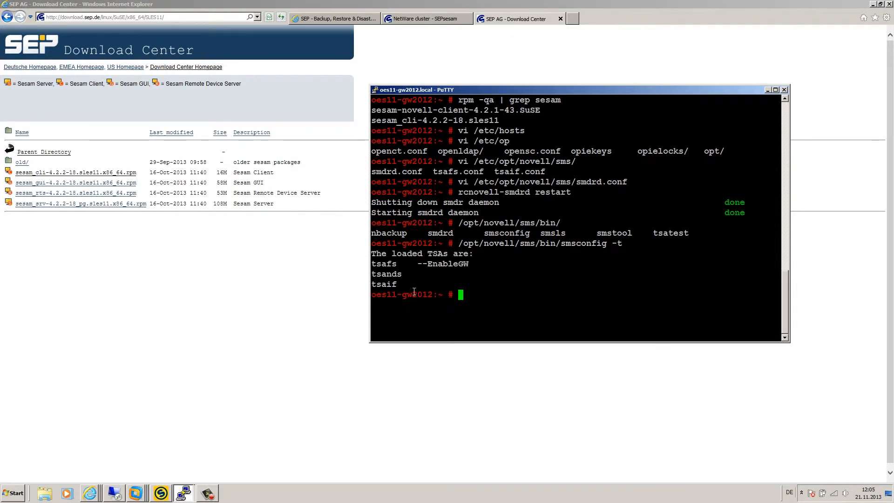
Step: Highlight the tsands, tsafs --EnableGW and tsaif entries in the loaded TSA output
double_click(400, 275)
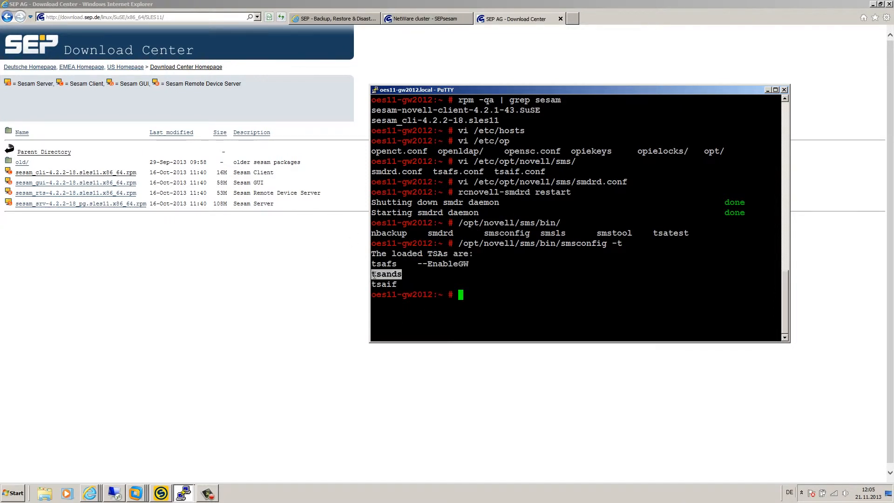
left_click_drag(371, 264, 473, 262)
left_click_drag(399, 283, 376, 284)
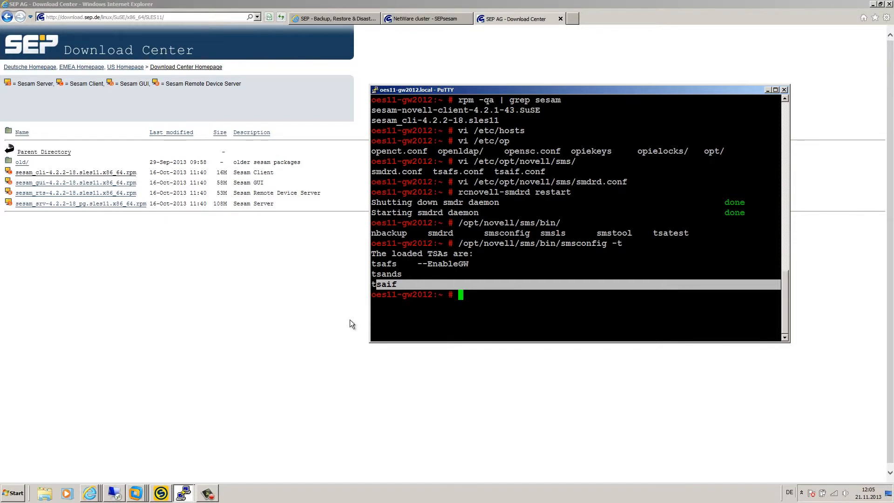
Step: Switch to the SEP sesam interface and start a new location named Novell directly under Topology
left_click(158, 493)
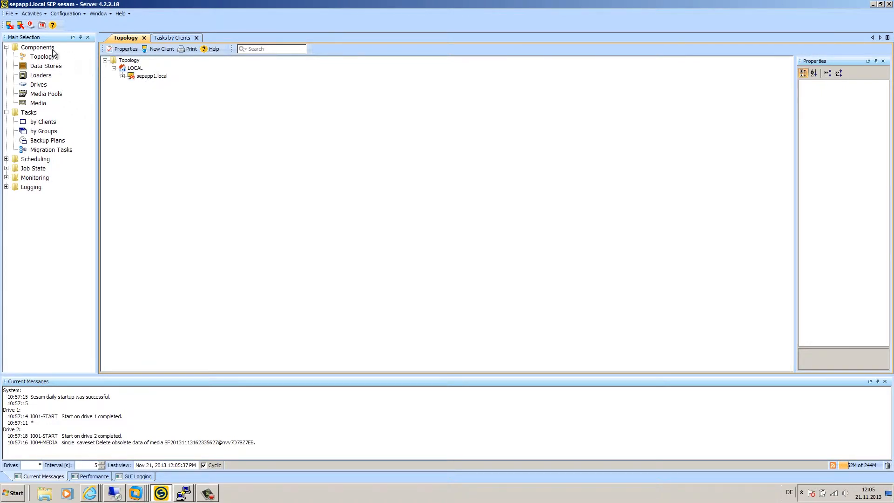
left_click(114, 68)
left_click(125, 61)
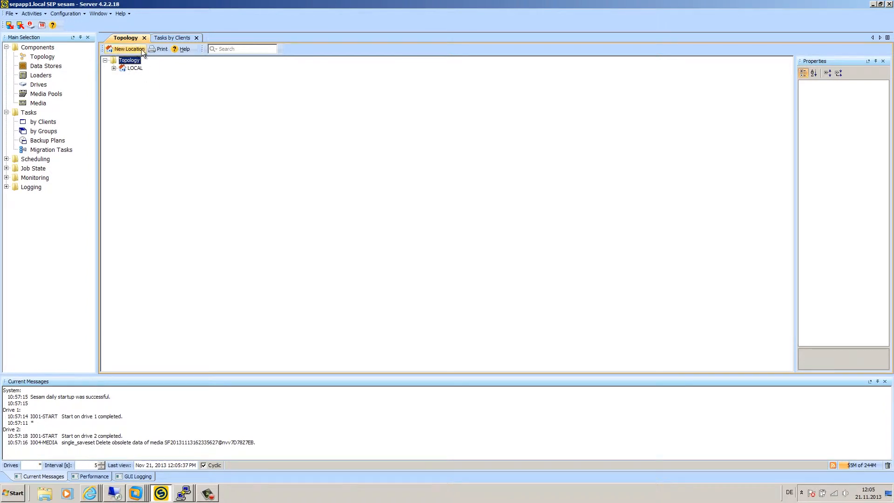
double_click(122, 69)
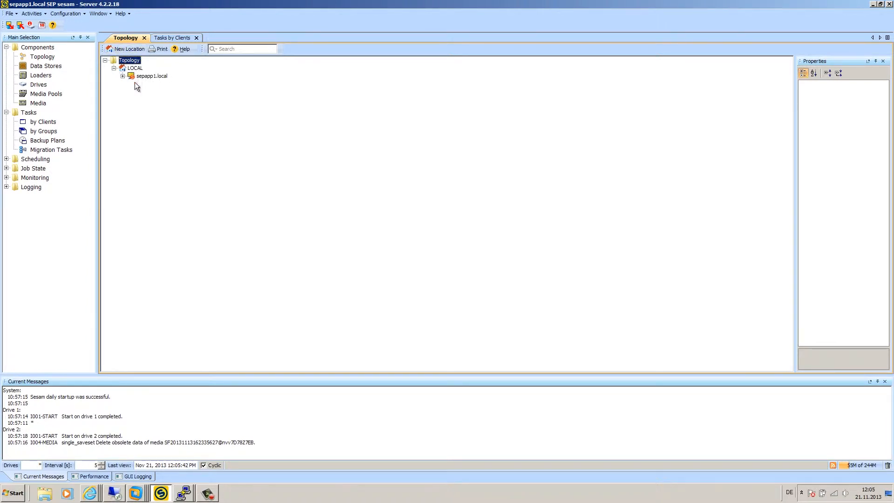
double_click(122, 69)
left_click(129, 50)
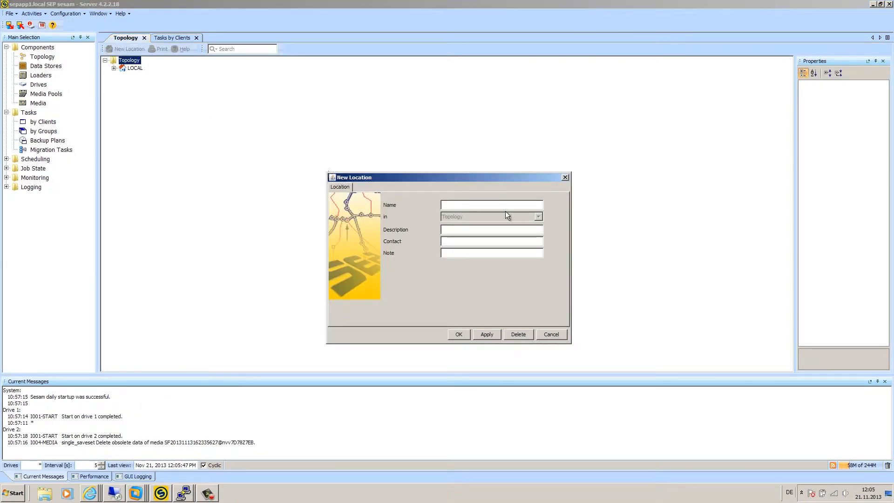
left_click(471, 205)
type("New")
key("BackSpace")
type("ovla")
type("a")
type("ell")
Step: Examine the ping output in the 192.168.17.128 PuTTY session and minimise that session
left_click(183, 495)
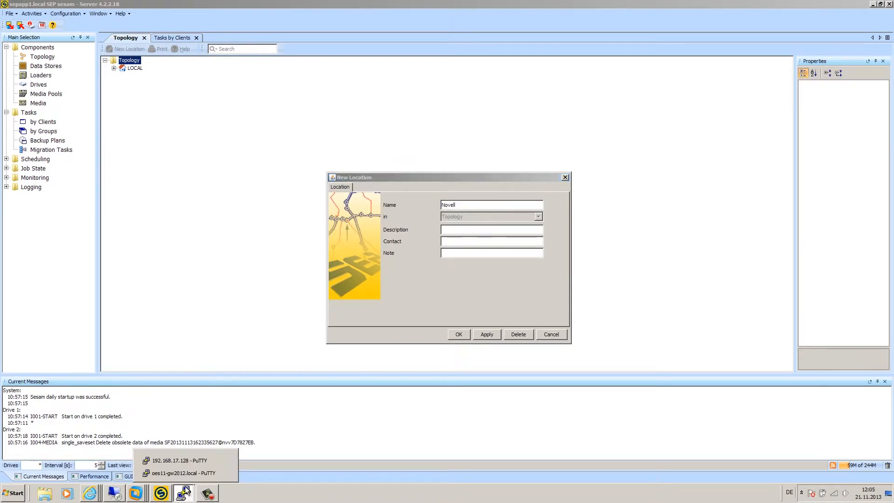
left_click(193, 461)
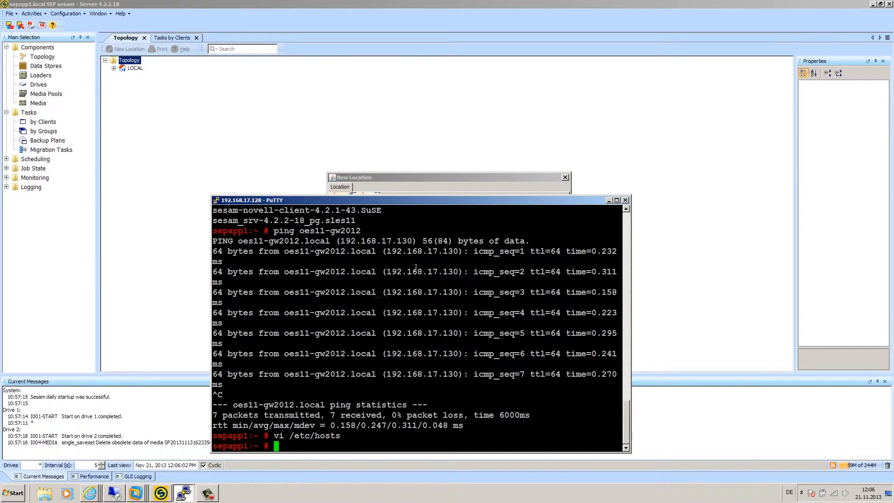
left_click(608, 200)
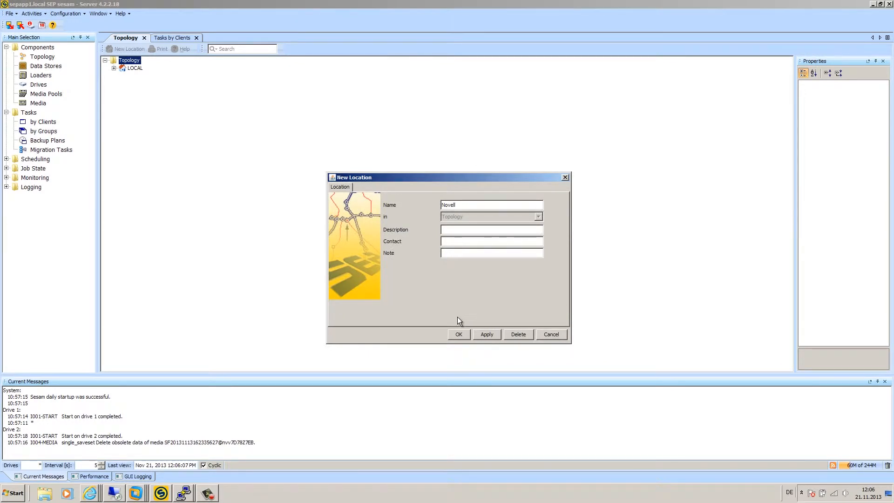
Step: Save the Novell location and start a new client named oes11-gw2012 in it
left_click(458, 335)
left_click(134, 76)
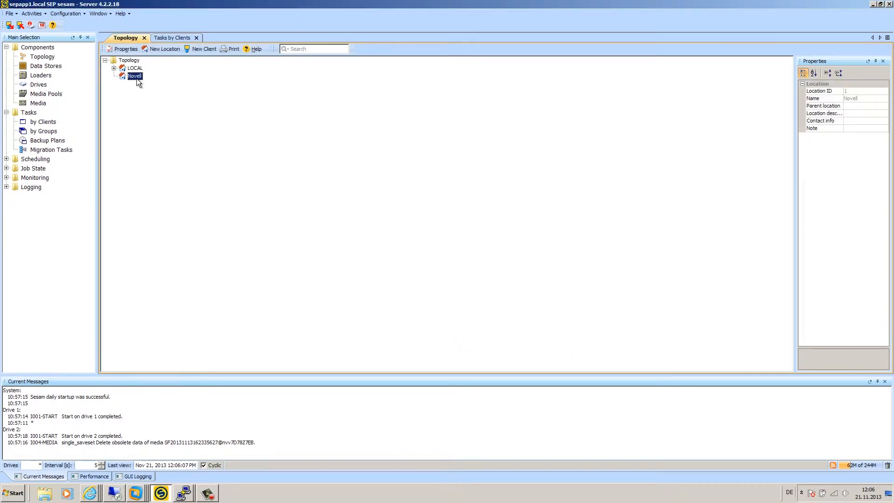
right_click(135, 76)
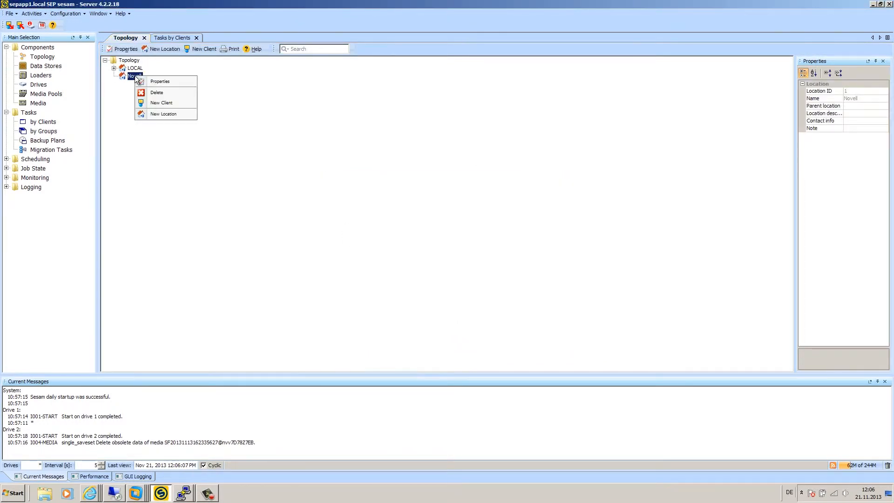
left_click(166, 103)
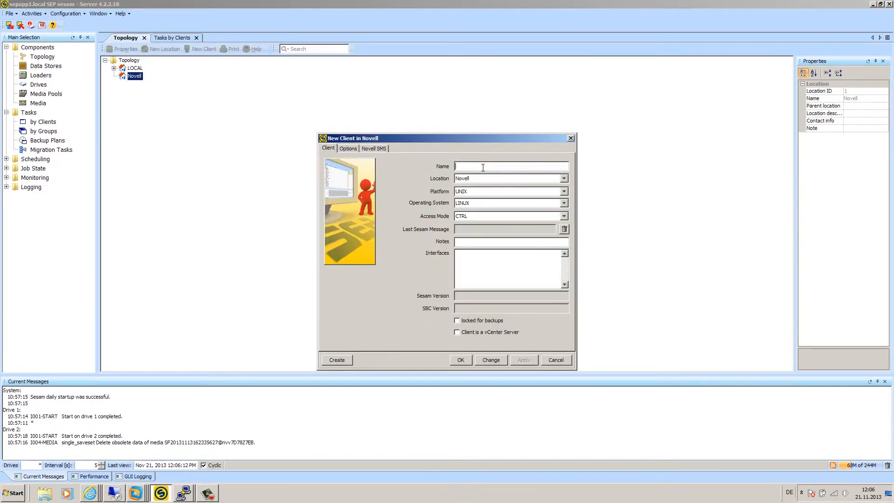
type("oes11-gw2012")
Step: Set the new client's platform to UNIX and its operating system to OES-Linux
left_click(474, 191)
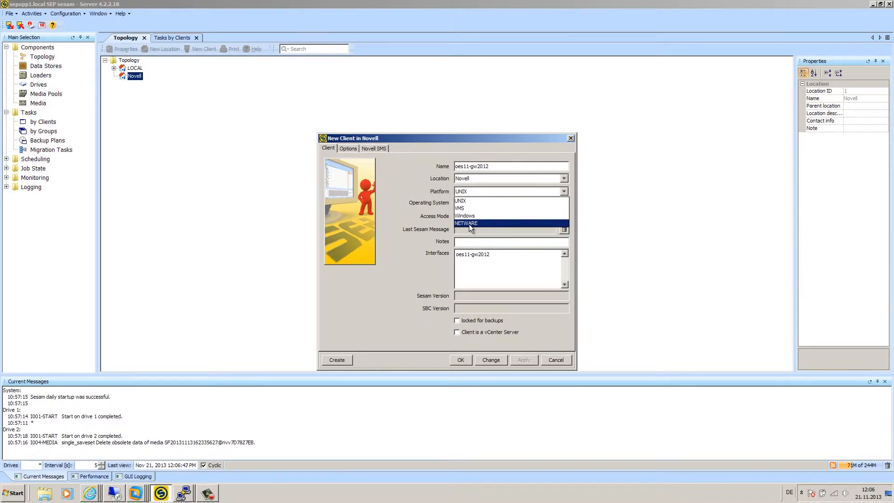
left_click(470, 201)
left_click(490, 203)
scroll(505, 226, "up", 3)
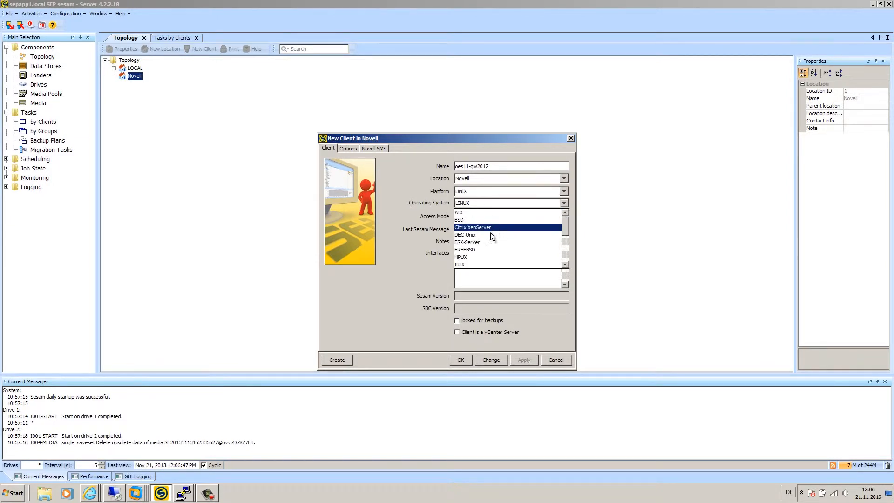
scroll(494, 225, "down", 3)
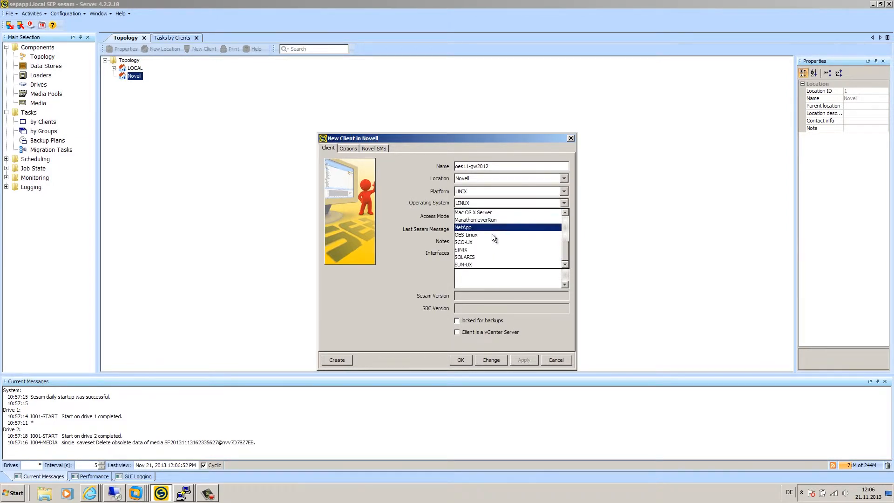
left_click(479, 235)
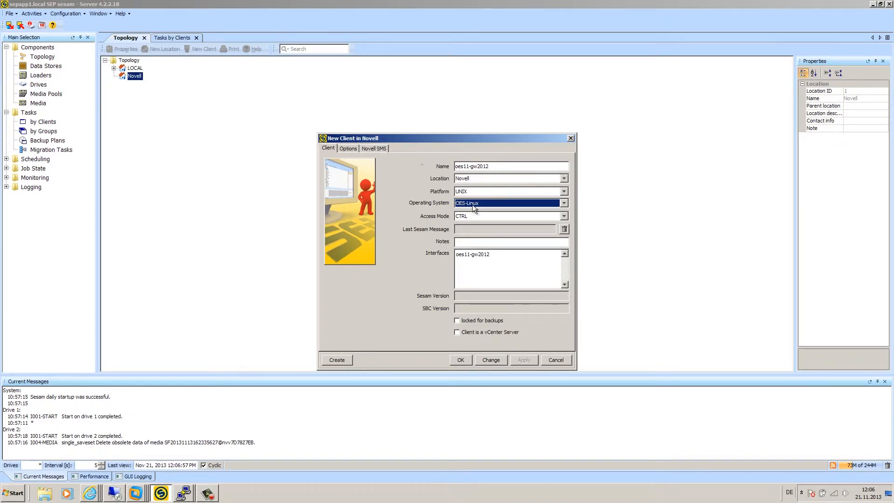
Step: Set the NetWare access account to .admin.sep in the client's Novell SMS settings
left_click(373, 148)
left_click(463, 181)
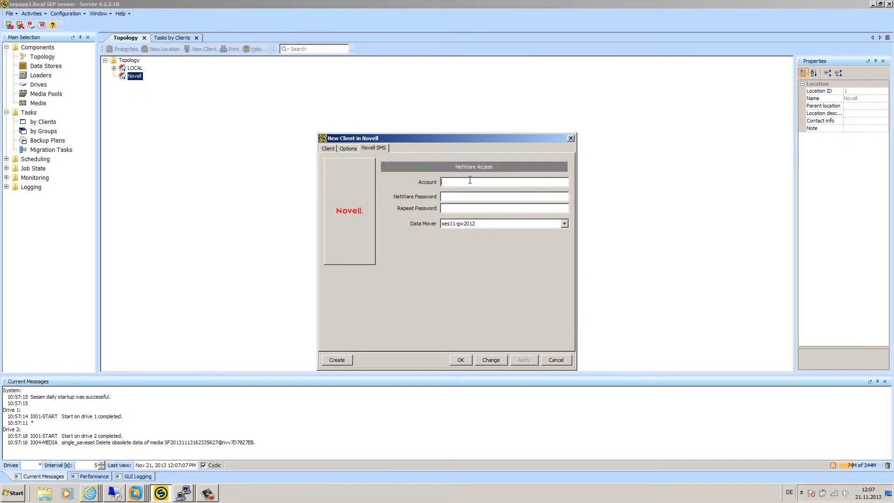
type("dmi")
Step: Enter and repeat the NetWare password, and select oes11-gw2012 as the client's data mover
left_click(457, 196)
type("********")
key("BackSpace")
key("BackSpace")
key("BackSpace")
key("BackSpace")
key("BackSpace")
key("BackSpace")
key("BackSpace")
key("BackSpace")
type("*****")
key("BackSpace")
key("BackSpace")
key("BackSpace")
key("BackSpace")
type("****")
left_click(476, 226)
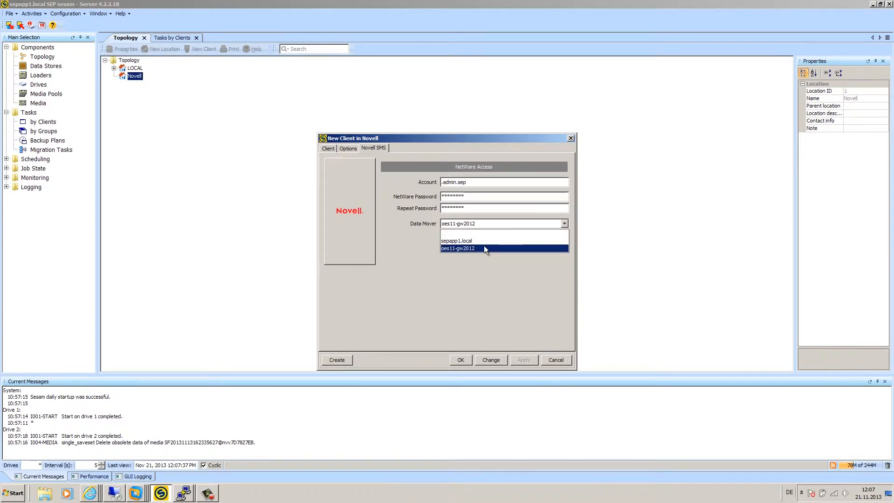
left_click(463, 248)
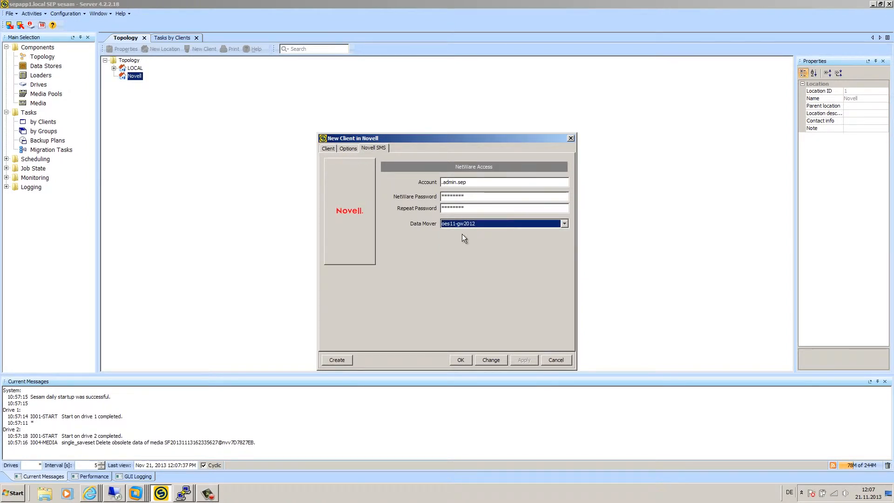
Step: Save the new client and start its backup task with the NSS volume /media/nss/VOL1 as the source
left_click(464, 361)
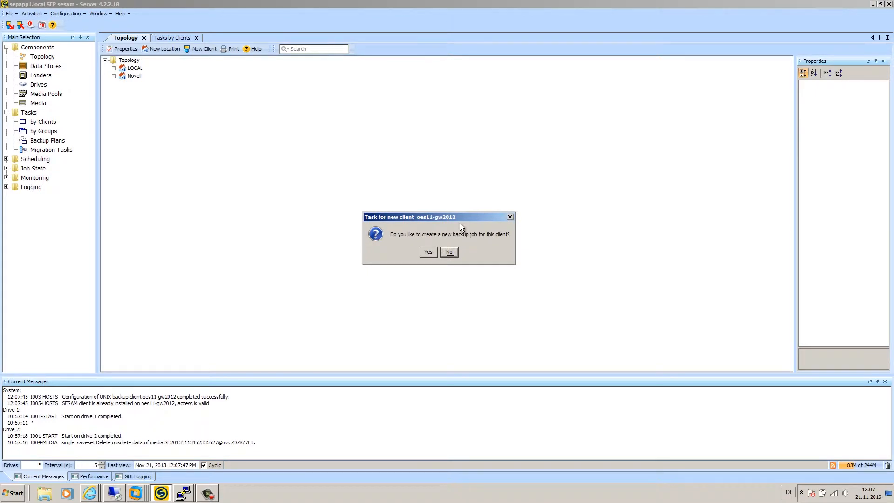
left_click(426, 253)
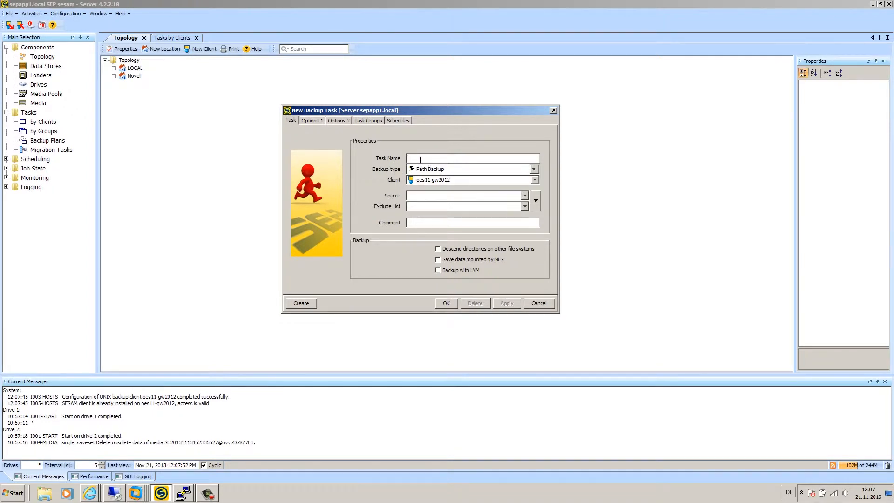
left_click(536, 204)
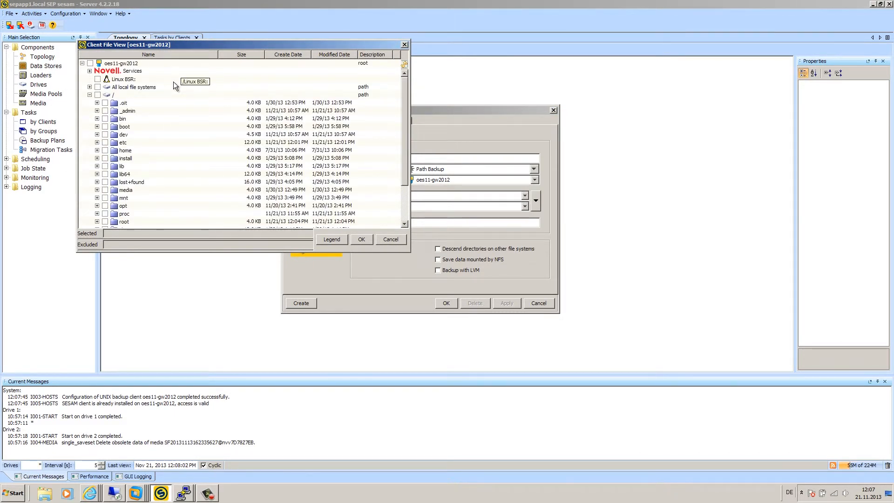
left_click(89, 71)
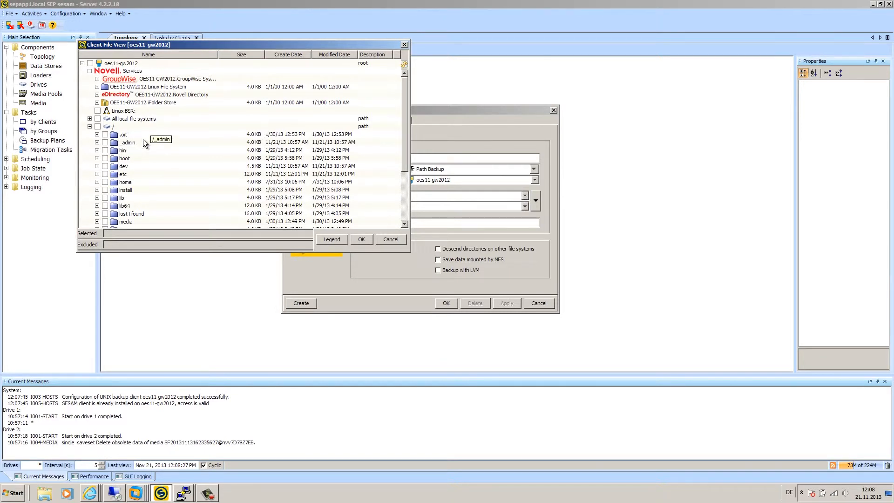
left_click(97, 87)
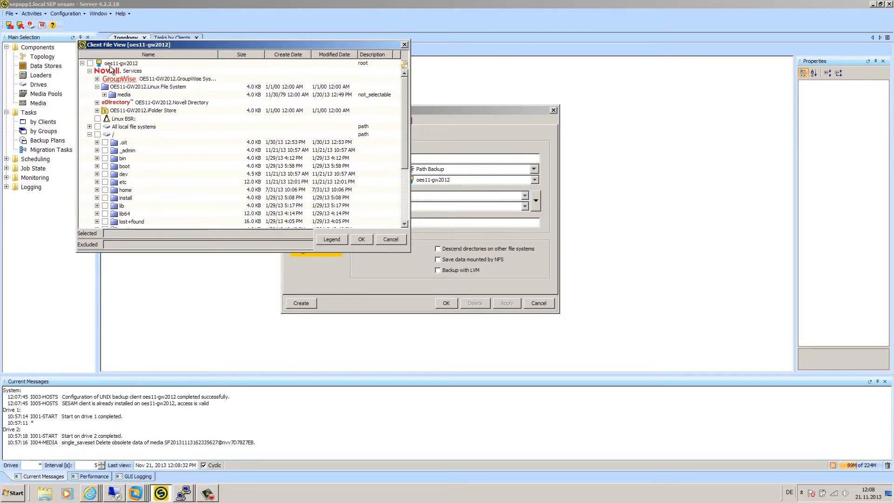
left_click(105, 95)
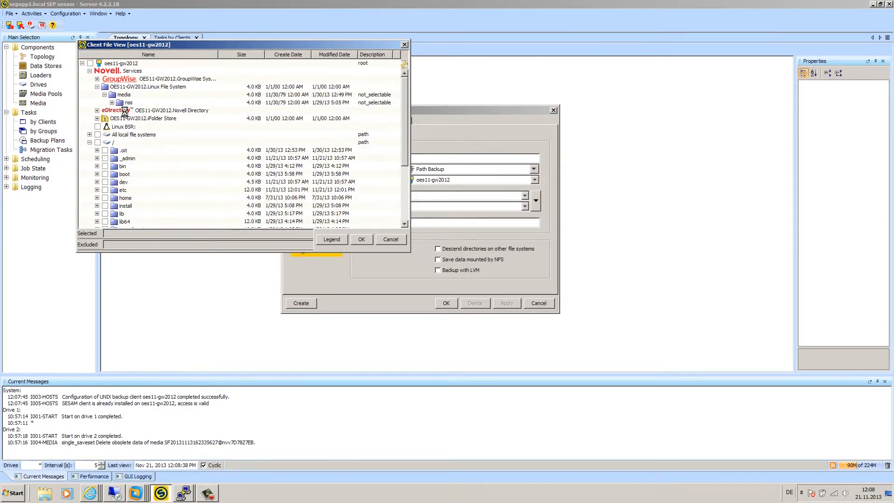
left_click(112, 102)
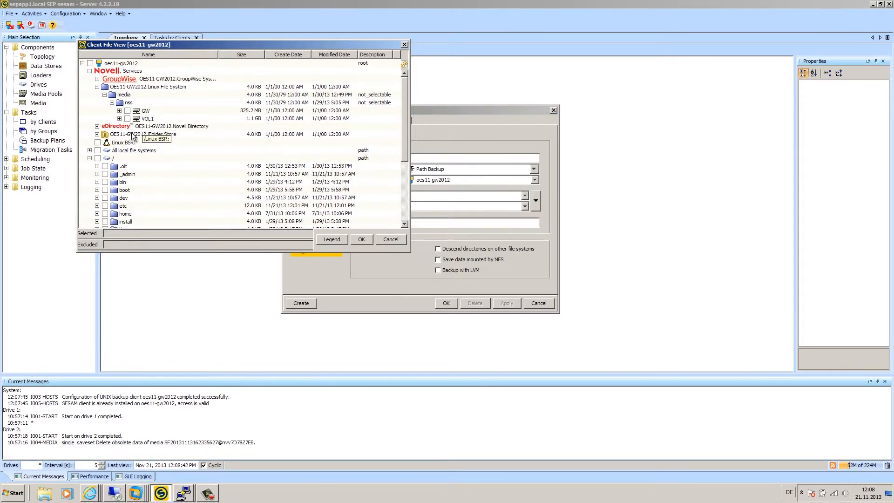
left_click(127, 118)
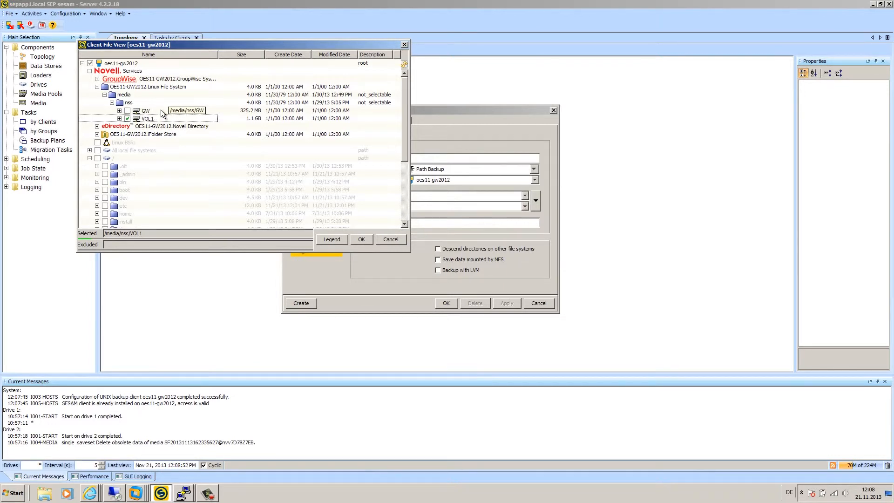
left_click(361, 239)
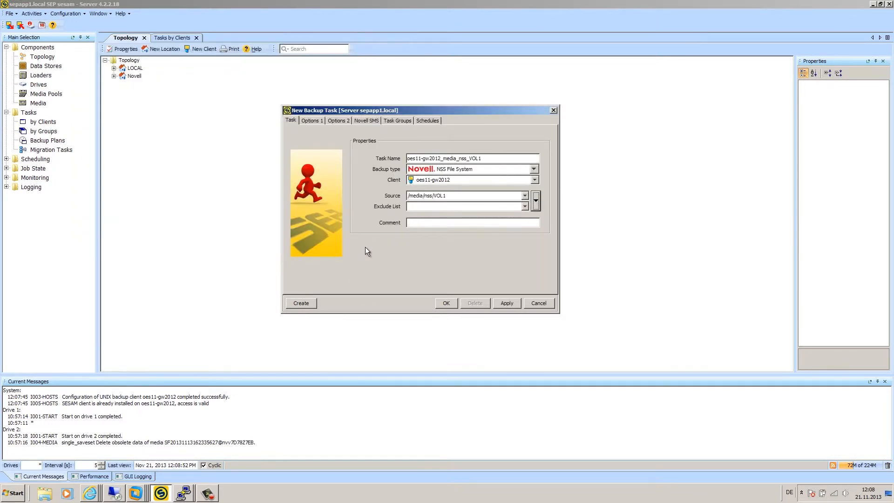
Step: Switch the VOL1 task's backup type to Path Backup and back to NSS File System
left_click(476, 171)
scroll(479, 200, "up", 3)
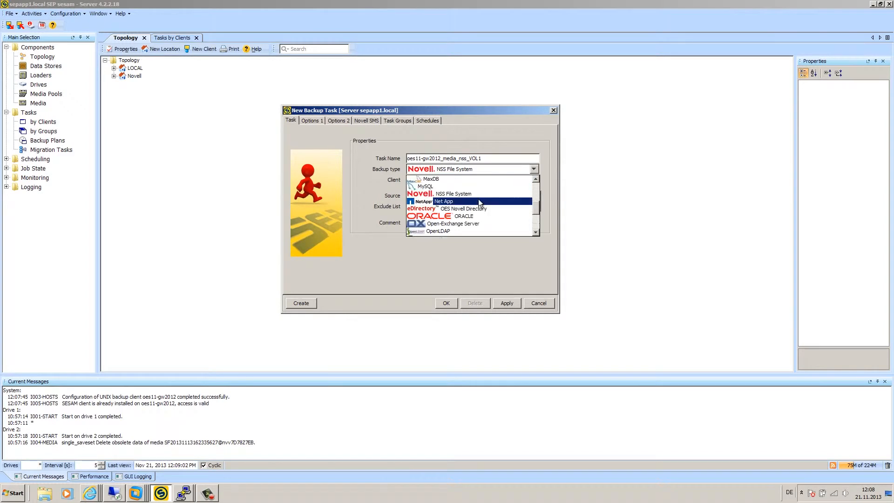
scroll(468, 210, "down", 5)
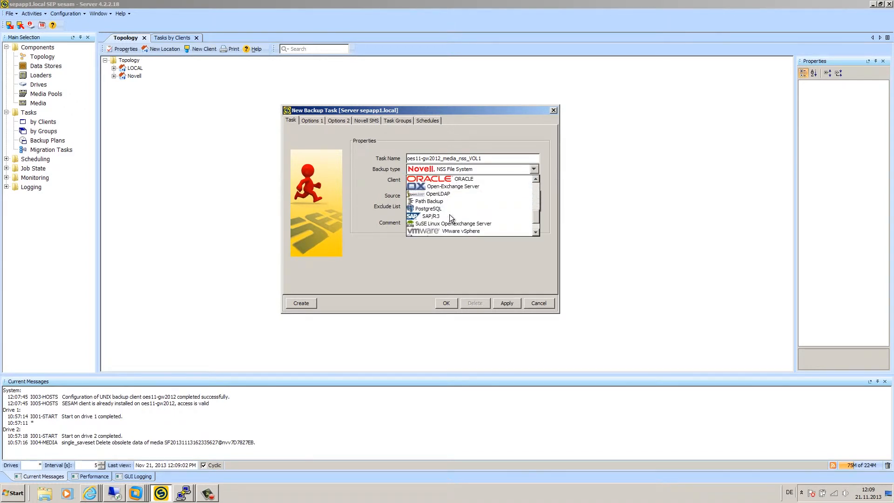
left_click(442, 202)
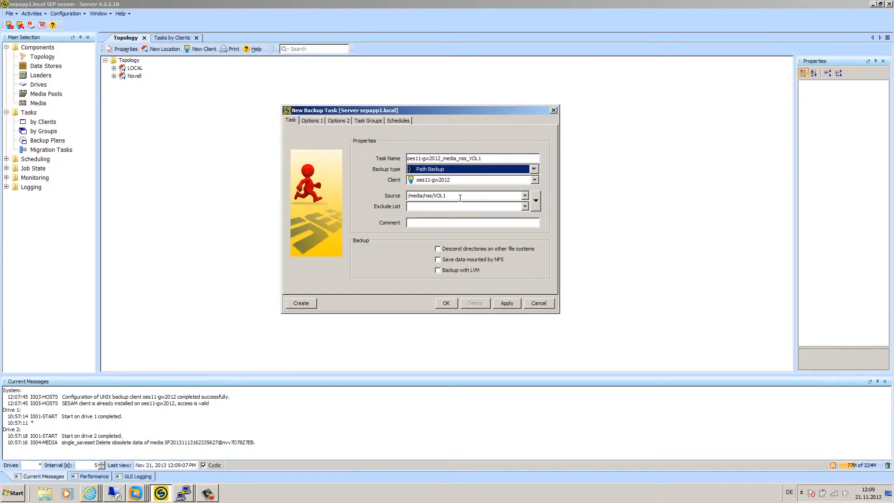
left_click(535, 168)
scroll(466, 200, "up", 3)
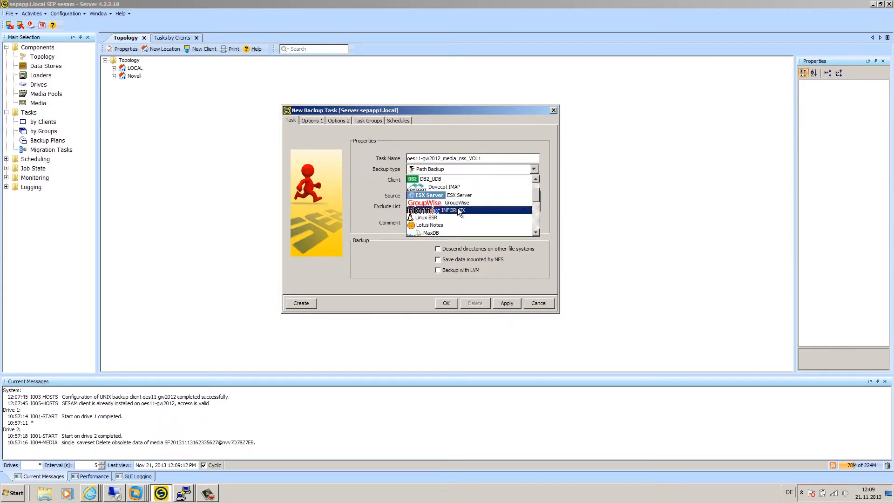
left_click(465, 224)
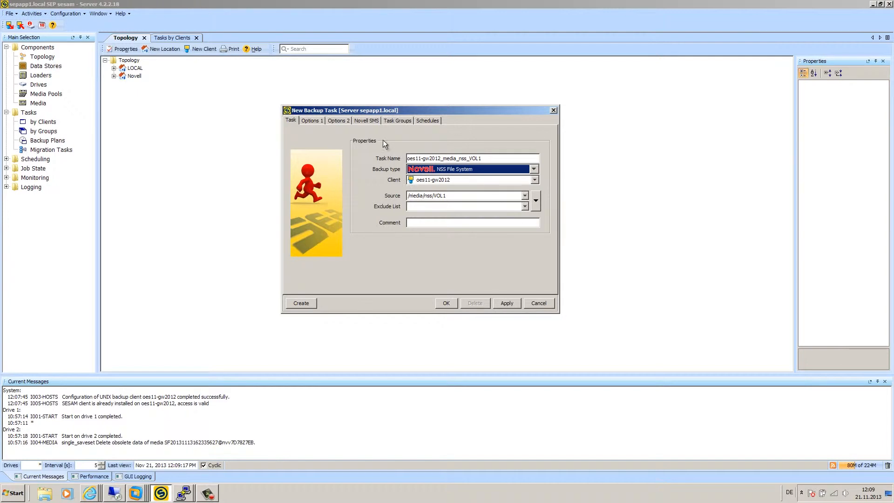
Step: Save the VOL1 backup task and start another backup task for oes11-gw2012 from the task overview by clients
left_click(443, 306)
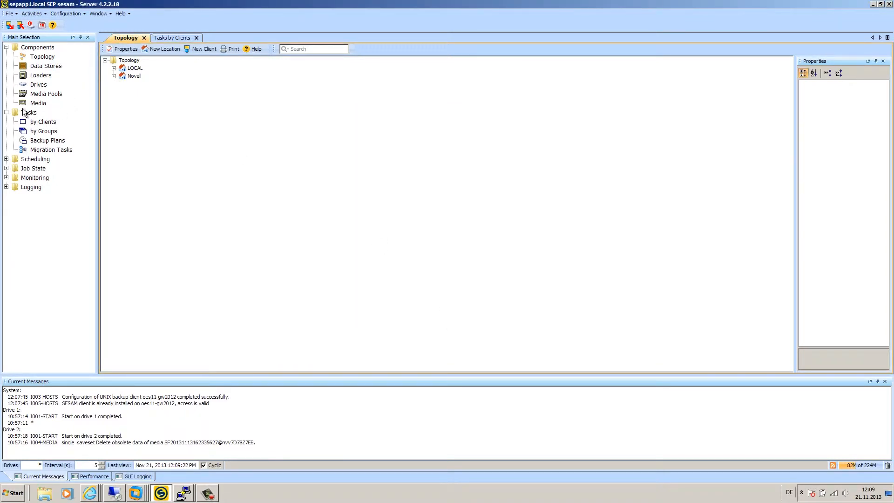
left_click(45, 122)
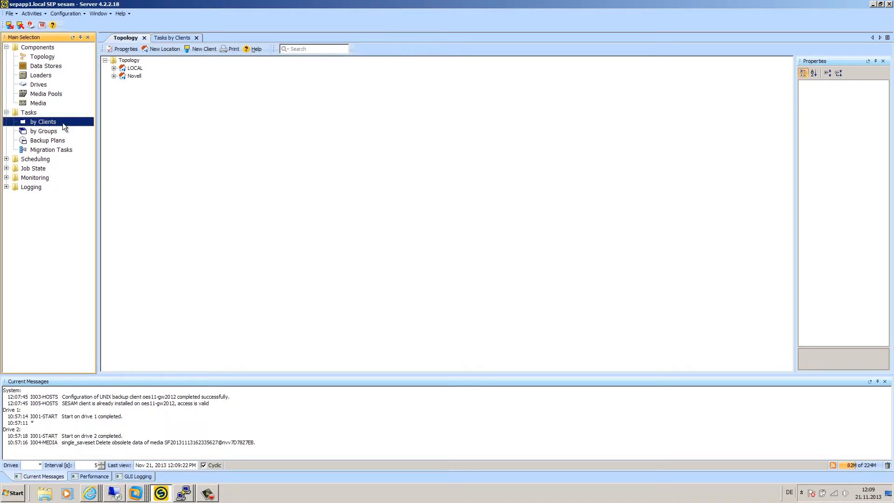
left_click(114, 76)
left_click(123, 84)
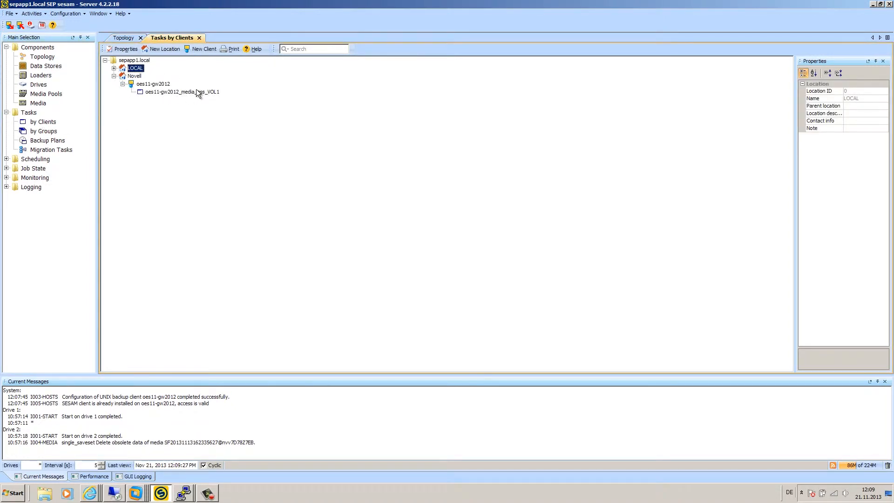
right_click(153, 84)
key("Return")
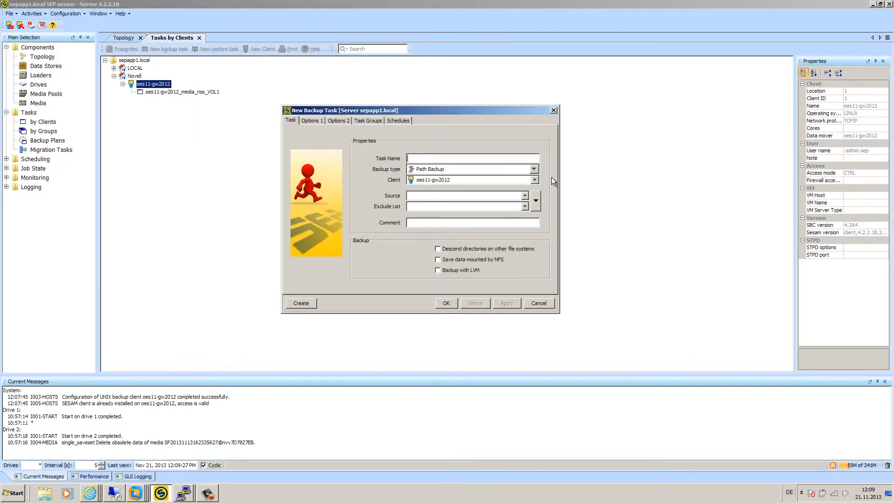
Step: Examine the Novell services available as backup sources on oes11-gw2012, including the NSS volumes and the GroupWise system
left_click(537, 198)
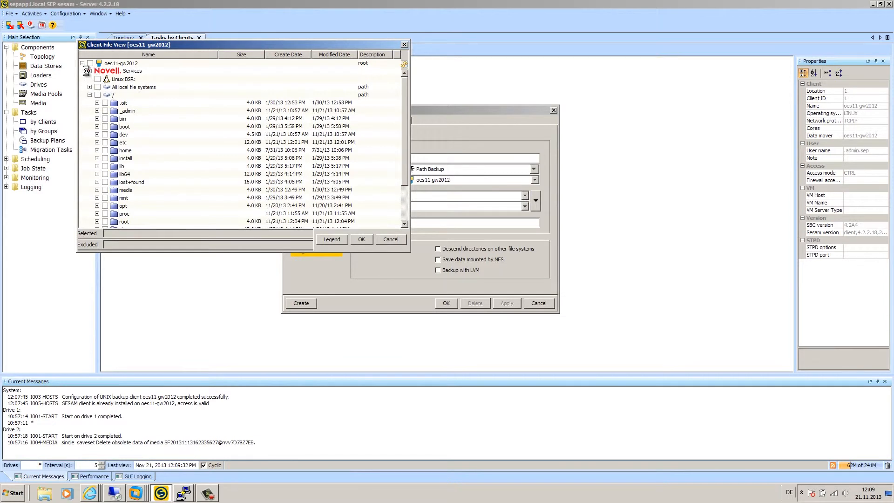
left_click(90, 71)
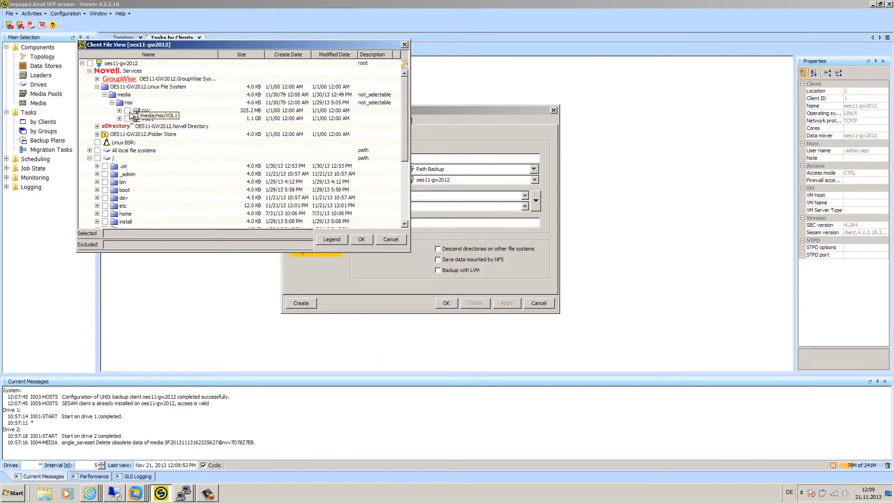
left_click(129, 110)
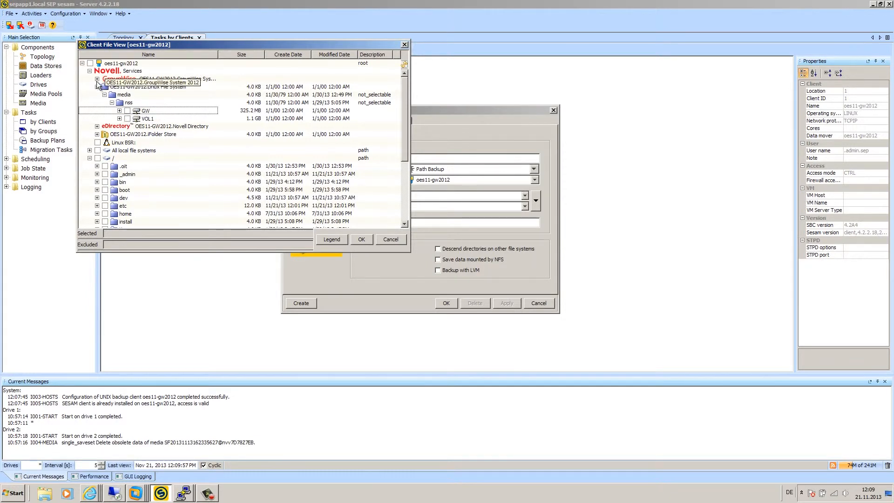
left_click(98, 78)
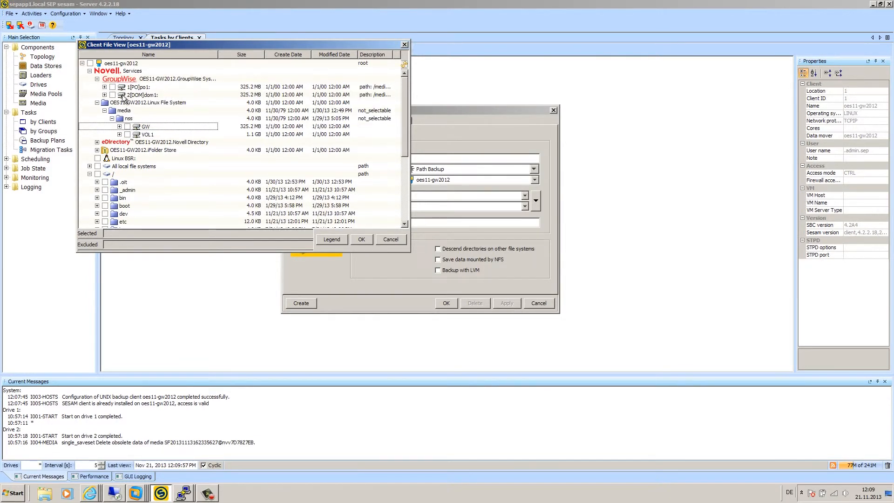
left_click(97, 79)
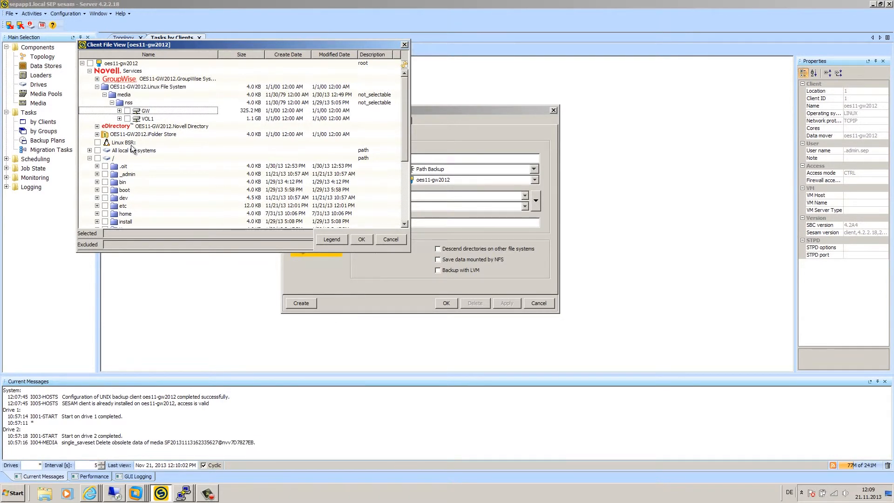
left_click(391, 239)
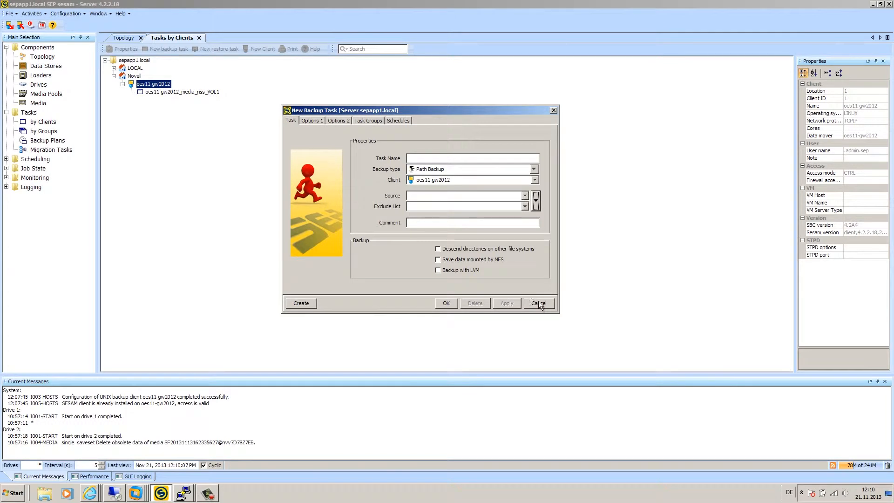
Step: Set the new task's source to all local file systems and exclude the /media/nss folder
left_click(538, 200)
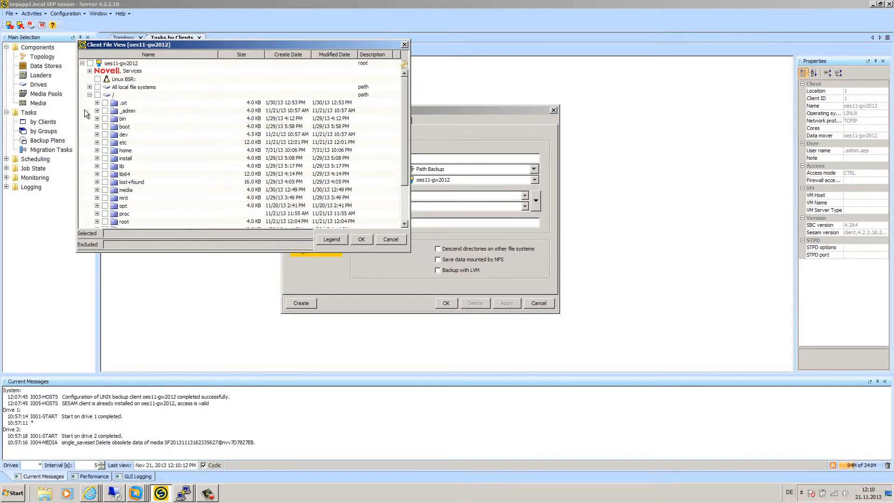
left_click(98, 87)
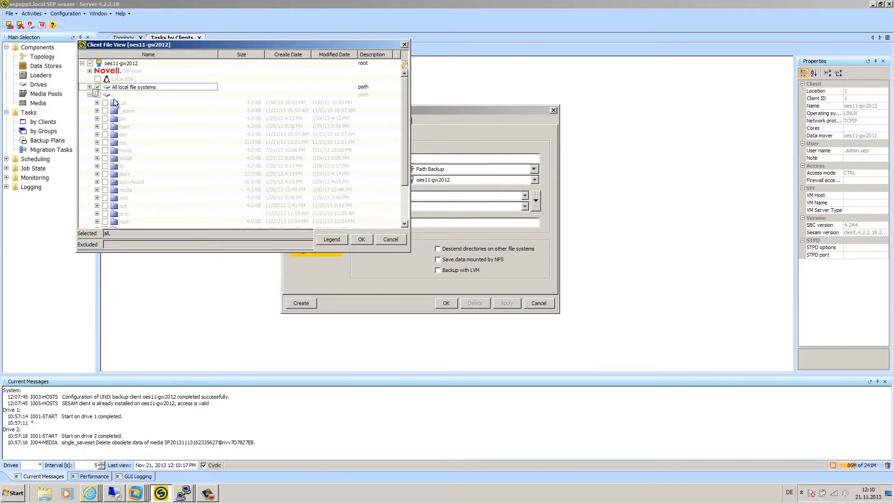
left_click(90, 87)
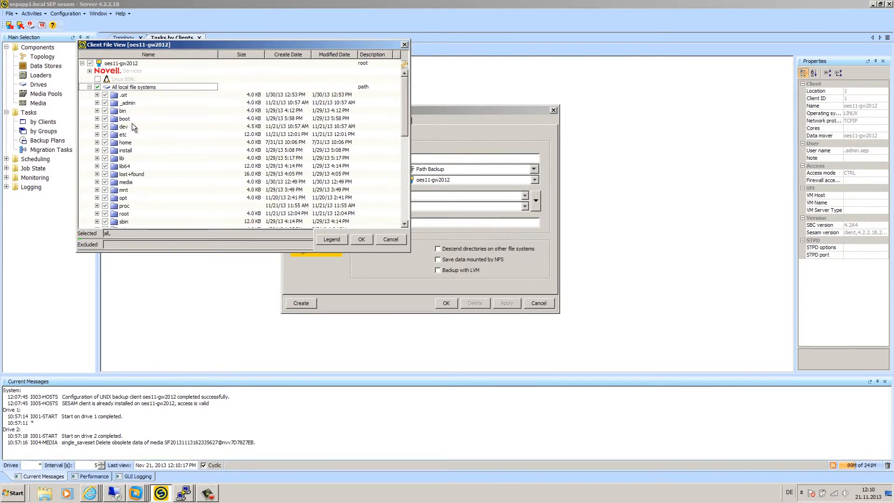
scroll(175, 180, "down", 3)
scroll(172, 183, "up", 4)
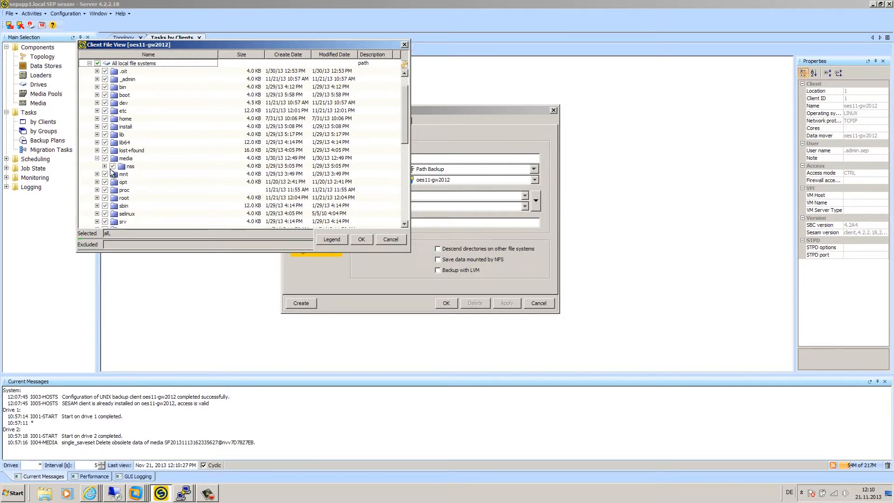
scroll(148, 162, "up", 1)
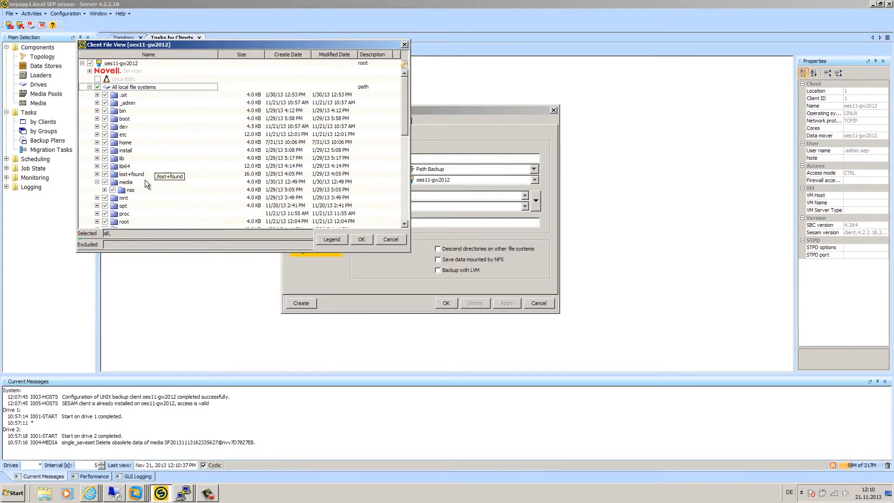
double_click(114, 191)
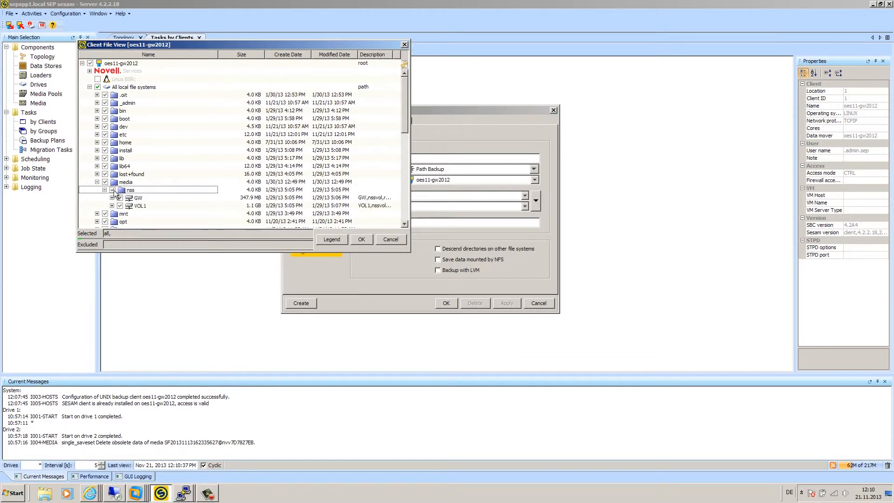
left_click(112, 190)
left_click(361, 238)
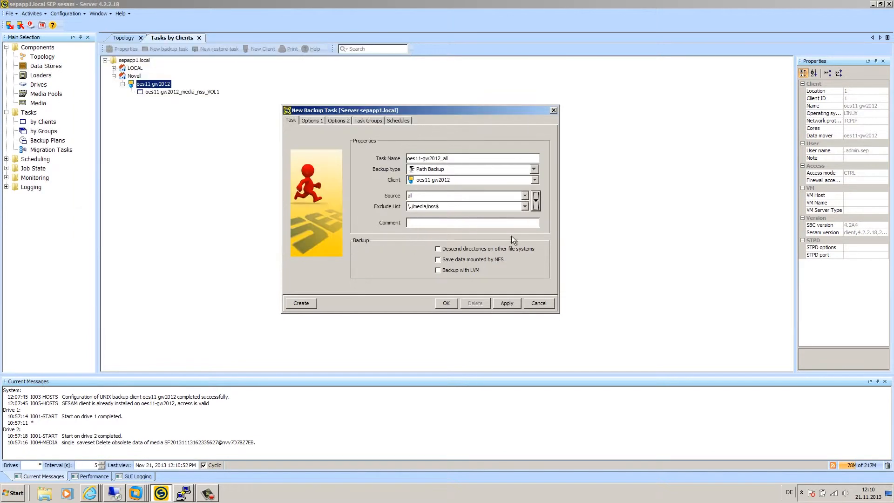
Step: Check the source and exclude list entries and save the backup task as oes11-gw2012_all
left_click_drag(421, 195, 399, 198)
left_click_drag(442, 206, 401, 208)
left_click(447, 208)
left_click_drag(436, 196, 408, 196)
left_click(440, 261)
left_click(446, 303)
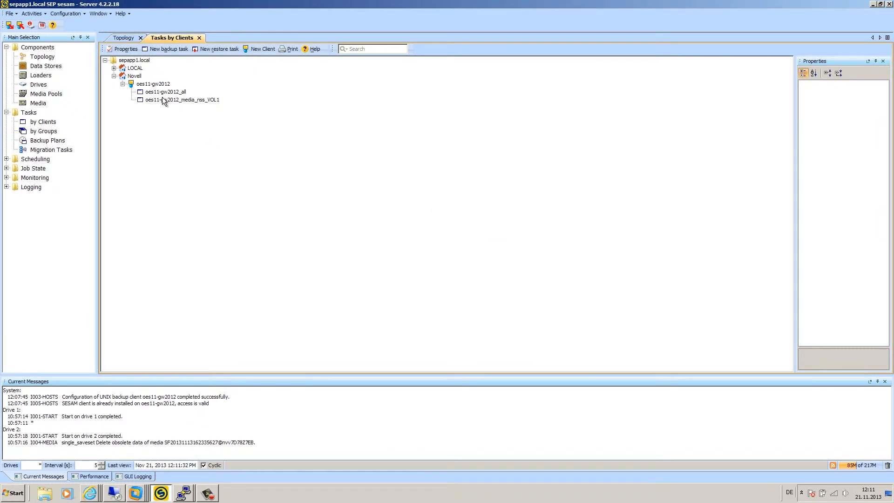
Step: Start an immediate FULL backup of the oes11-gw2012_all task to the TEST-POOL media pool
left_click(169, 93)
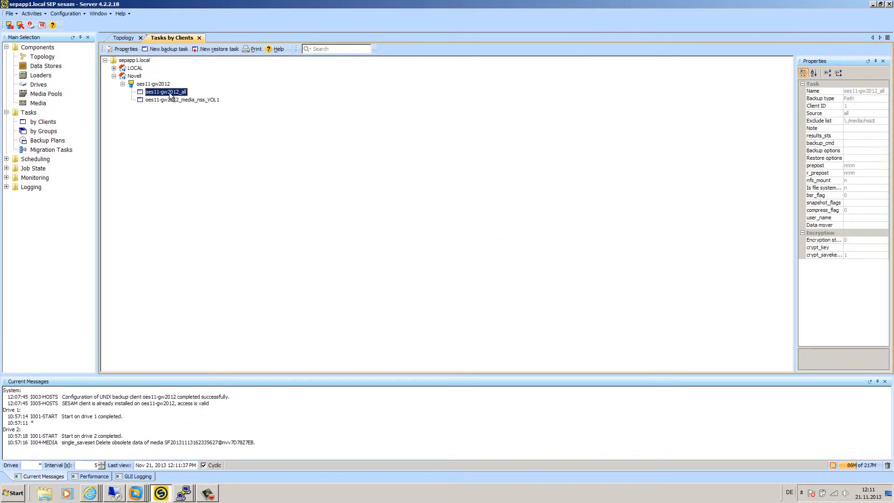
right_click(170, 93)
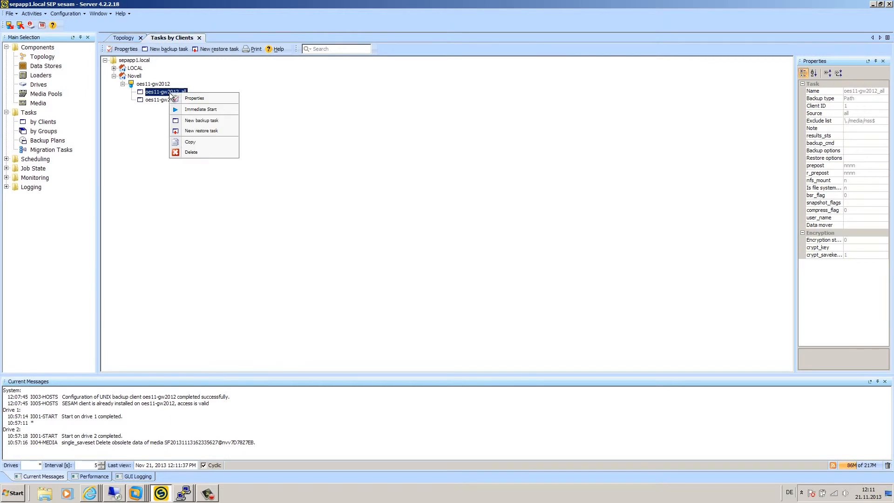
left_click(200, 109)
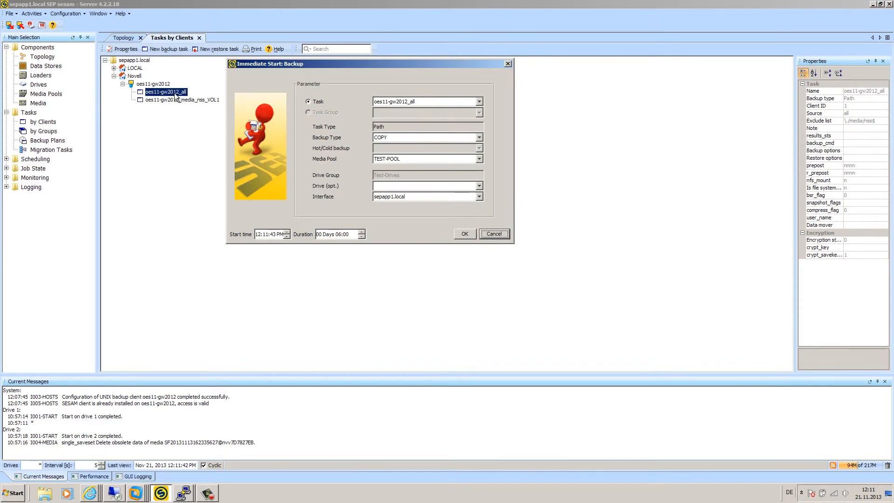
left_click(395, 137)
left_click(387, 147)
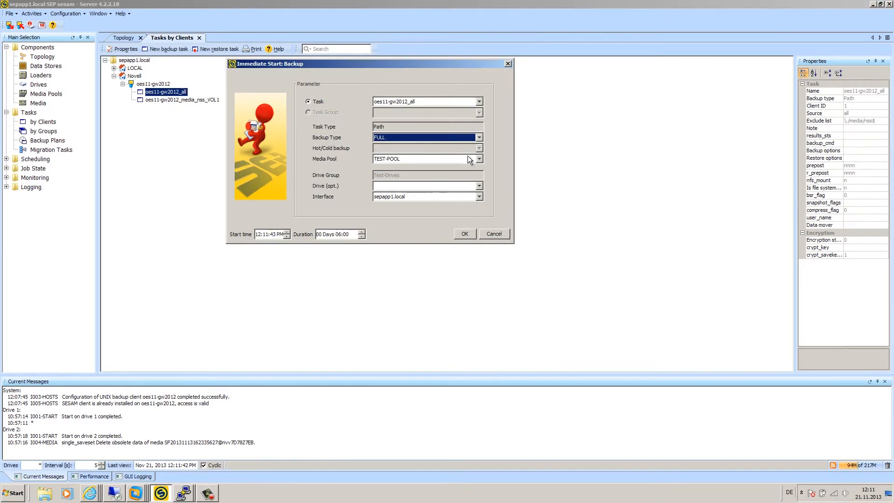
left_click(403, 159)
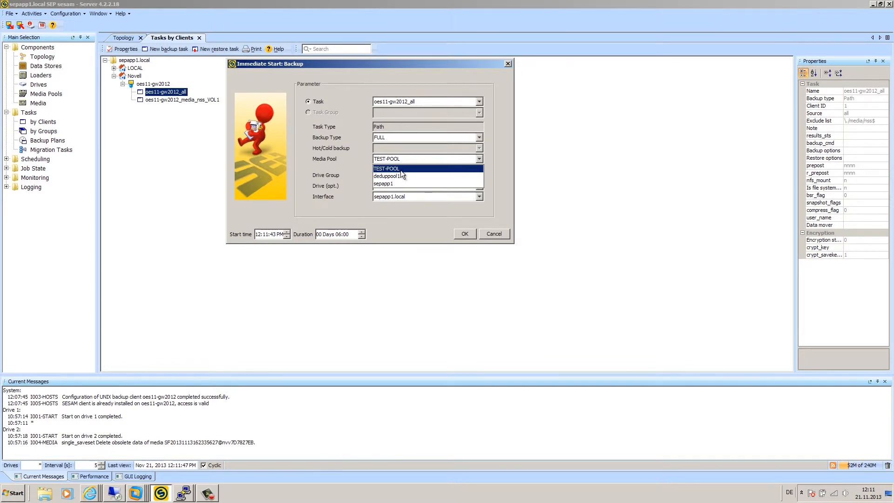
left_click(402, 176)
left_click(465, 234)
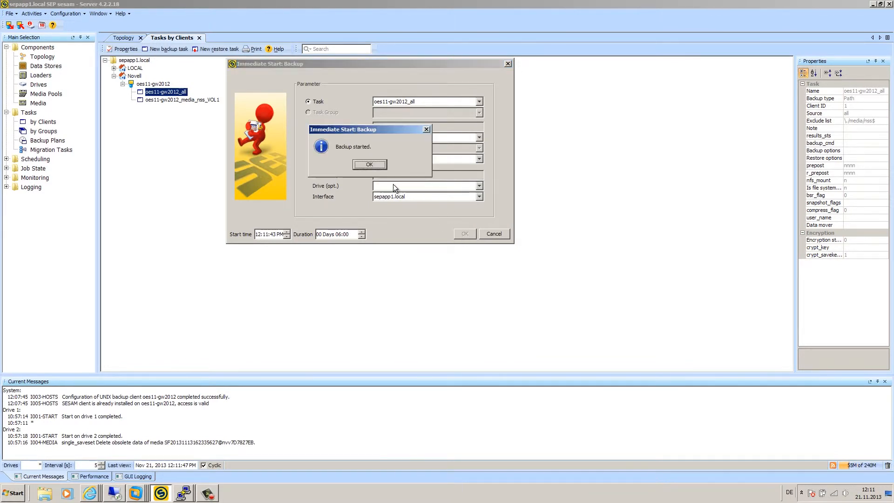
left_click(369, 165)
Step: Start an immediate FULL backup of the oes11-gw2012_media_nss_VOL1 task, using TEST-POOL as the media pool
left_click(194, 99)
right_click(195, 99)
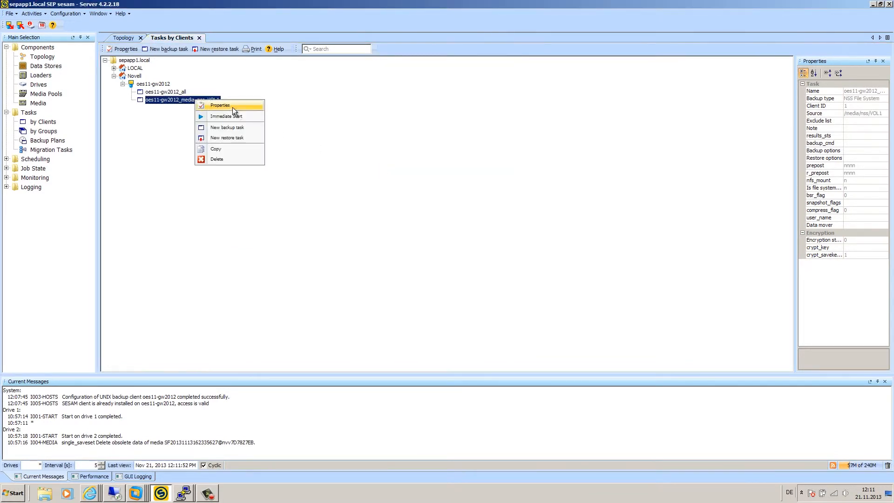
left_click(234, 116)
left_click(415, 138)
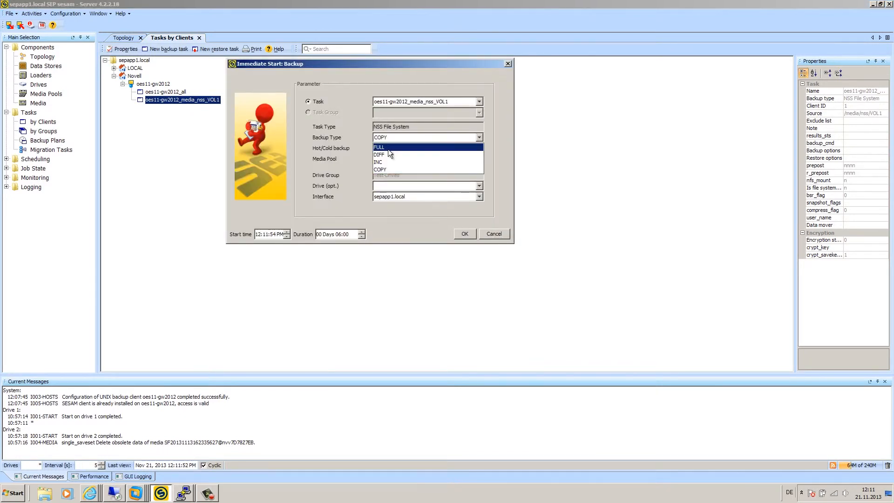
left_click(389, 147)
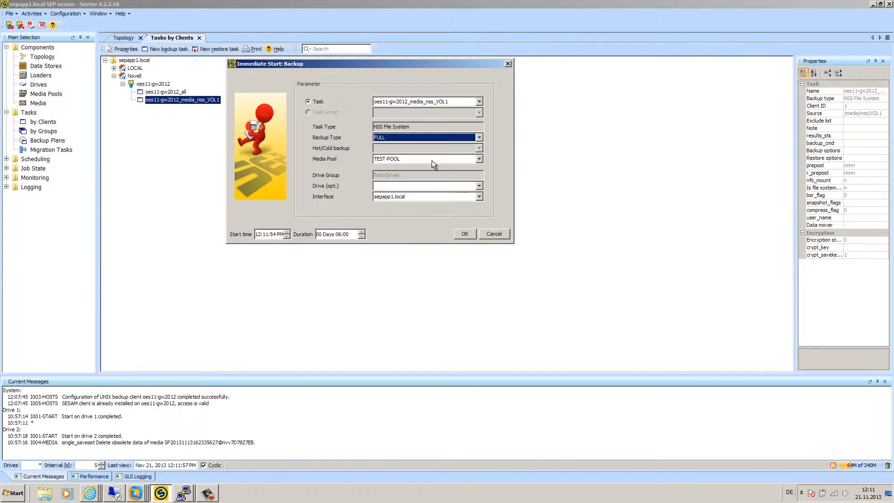
left_click(469, 234)
left_click(369, 164)
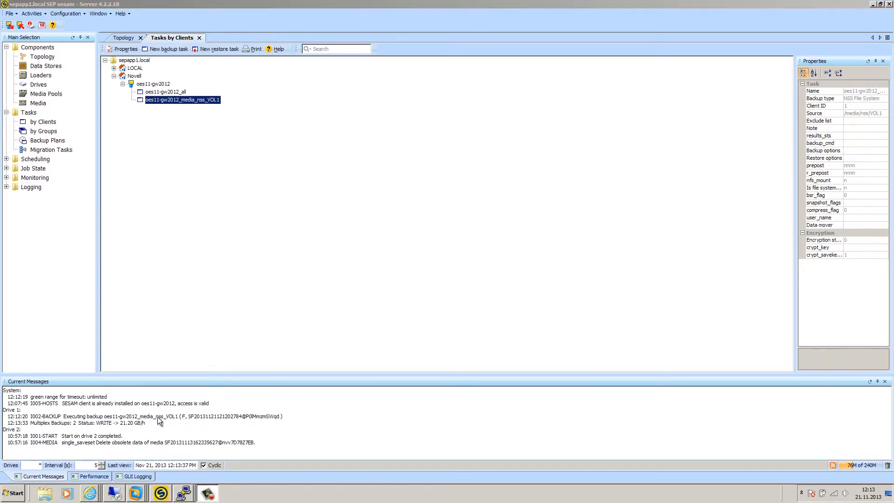
Step: Check the running backup's write rate in the messages and both jobs' state, data size and throughput in the backup job overview
left_click_drag(147, 422, 121, 423)
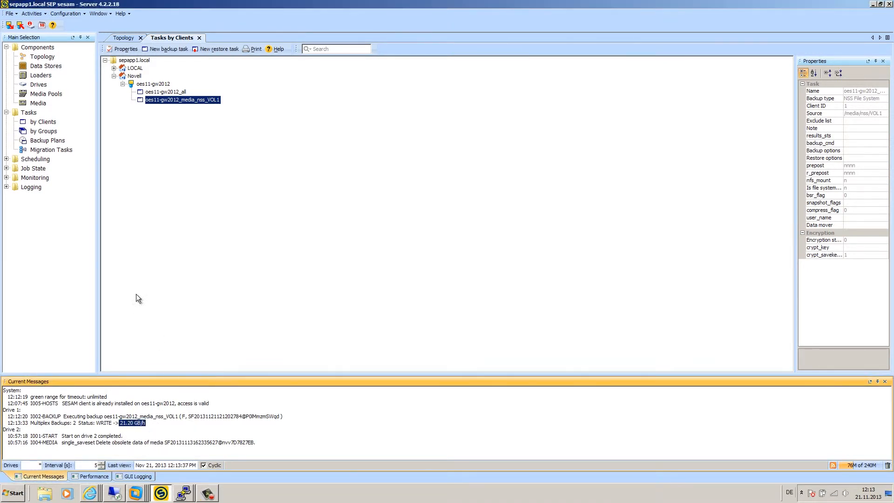
left_click(6, 169)
left_click(41, 177)
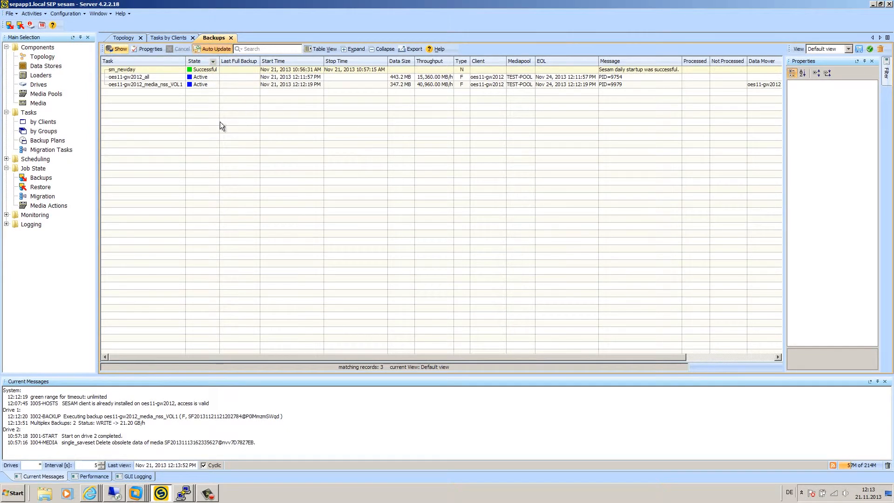
left_click(143, 77)
left_click(166, 84)
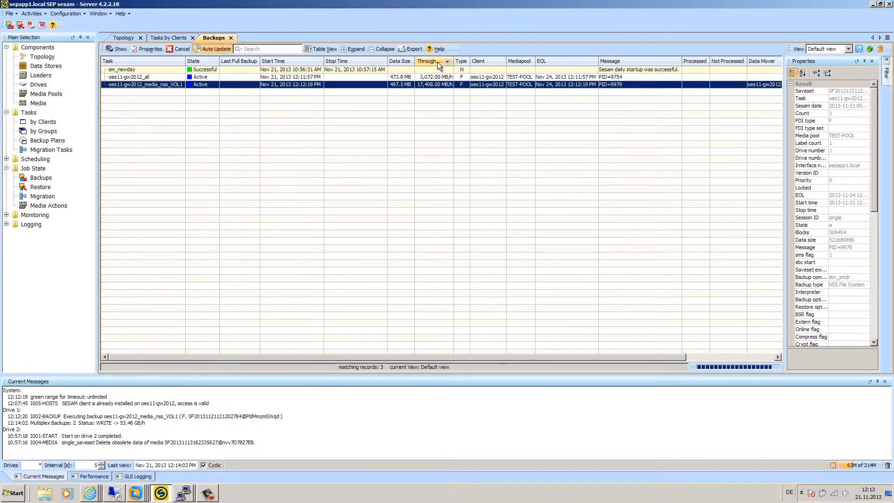
left_click(385, 61)
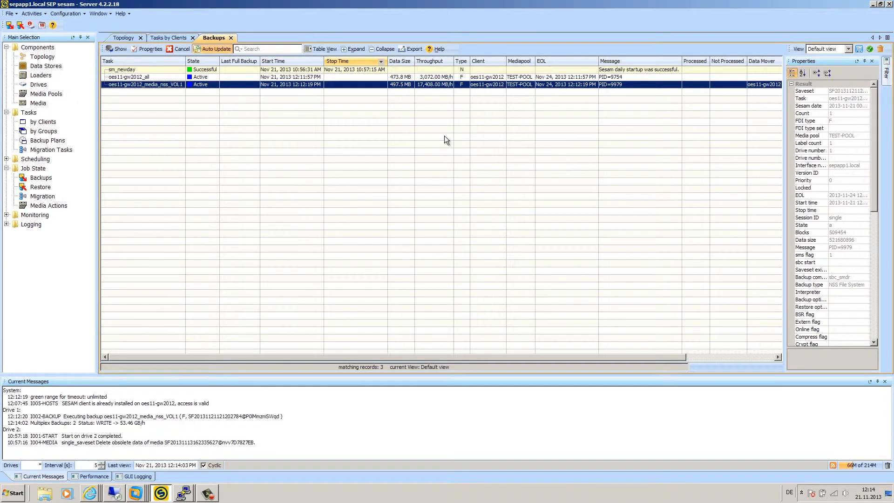
Step: Examine the main log of the running oes11-gw2012_all backup, including its exclude and ignore patterns
double_click(146, 78)
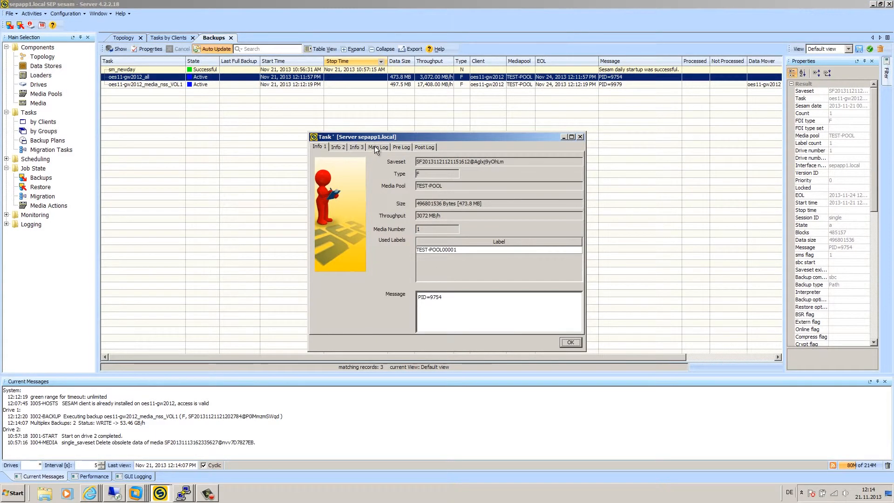
left_click(375, 147)
left_click_drag(586, 265, 728, 260)
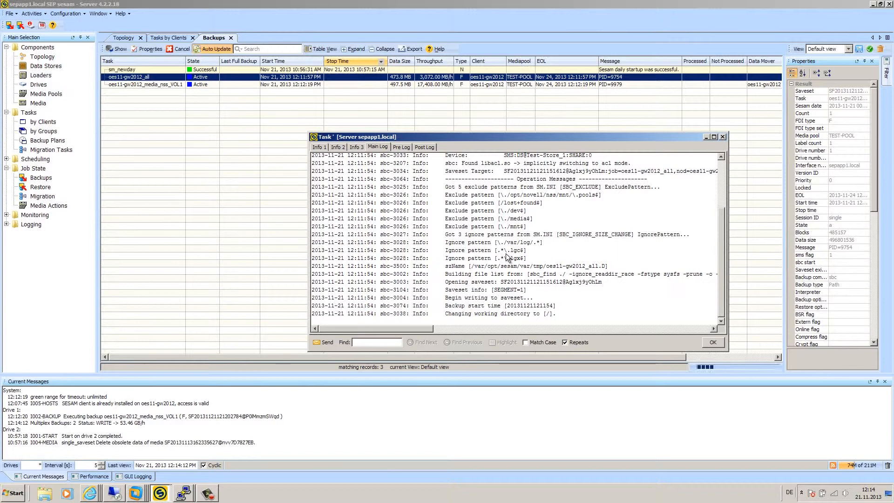
left_click(713, 341)
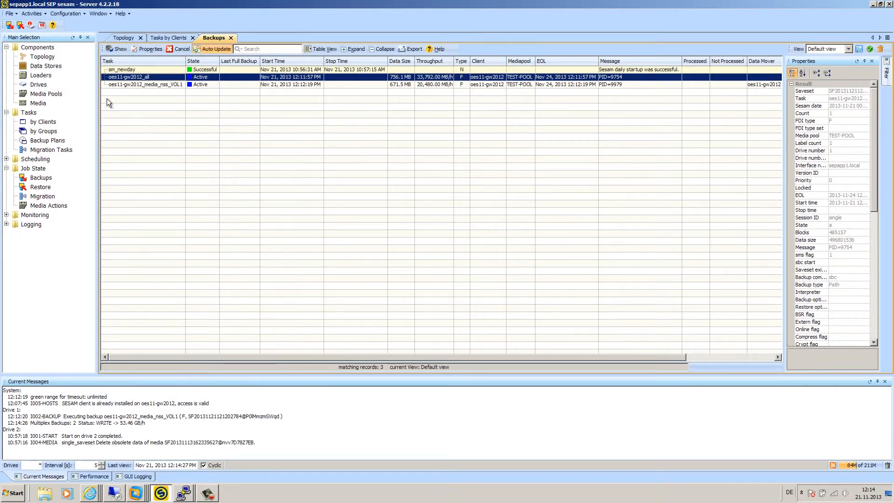
Step: Create a Linux BSR backup task named oes11-gw2012_BSR with source mkrescue for the oes11-gw2012 client
left_click(47, 121)
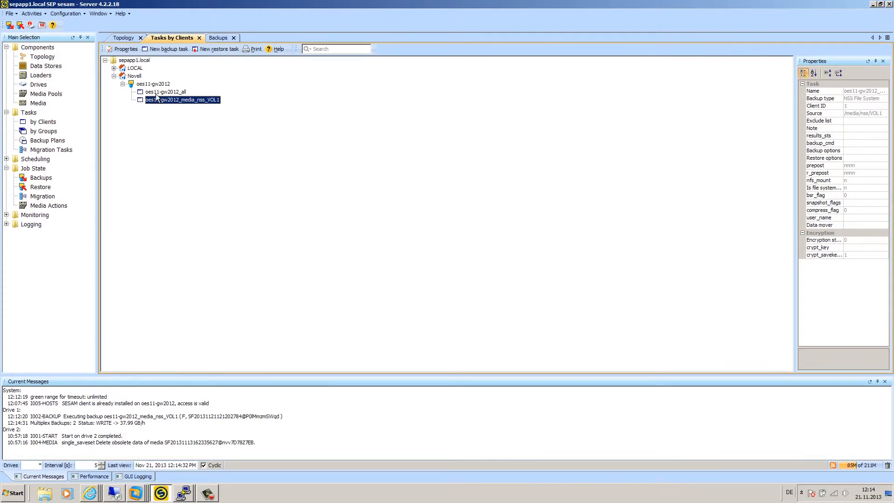
left_click(158, 84)
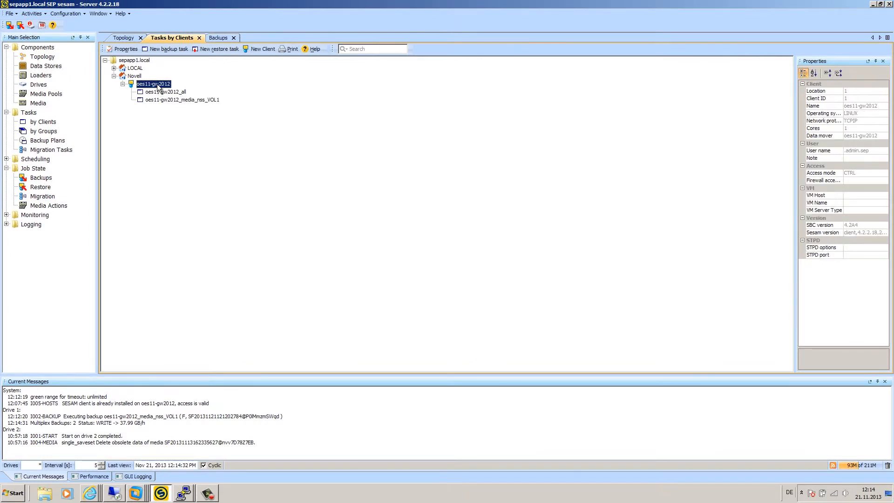
right_click(158, 86)
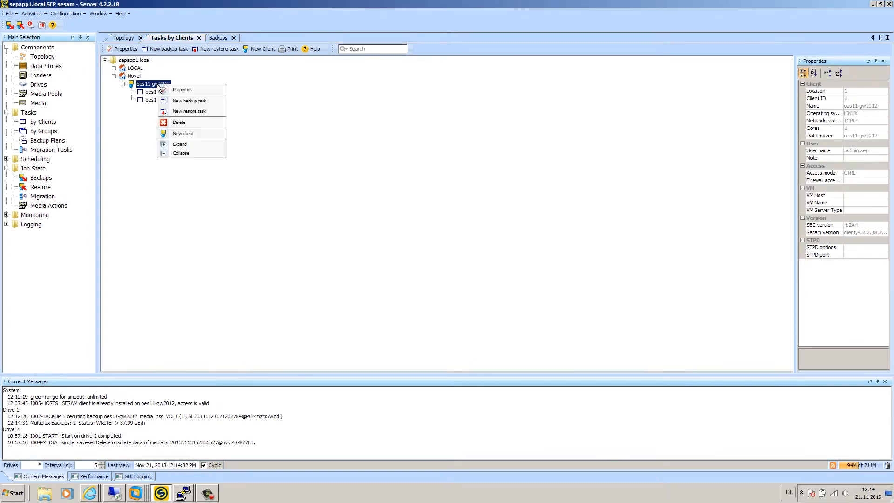
left_click(192, 101)
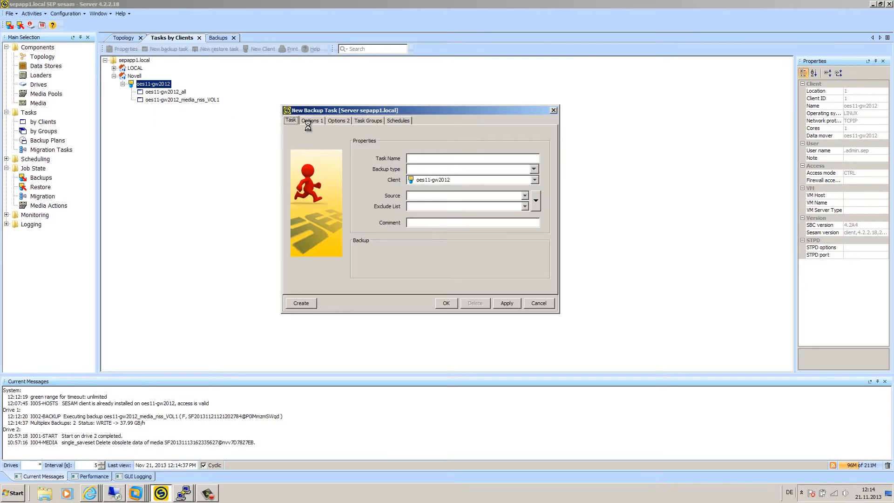
left_click(535, 200)
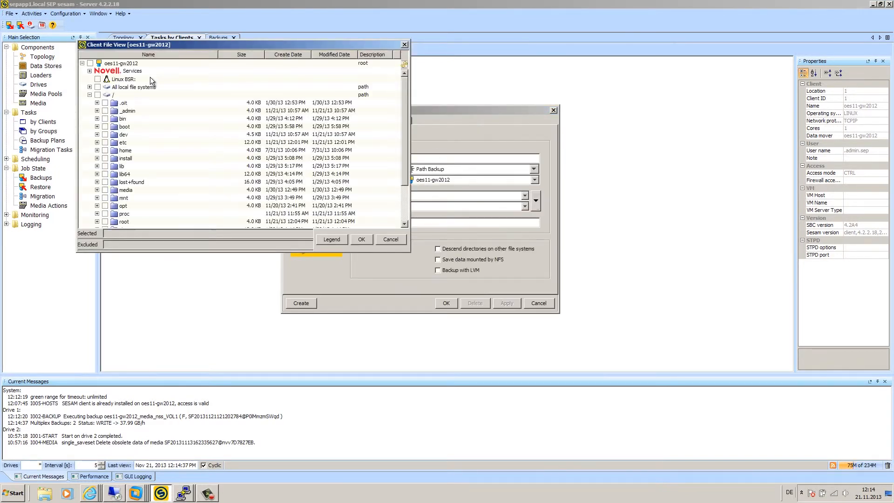
left_click(98, 79)
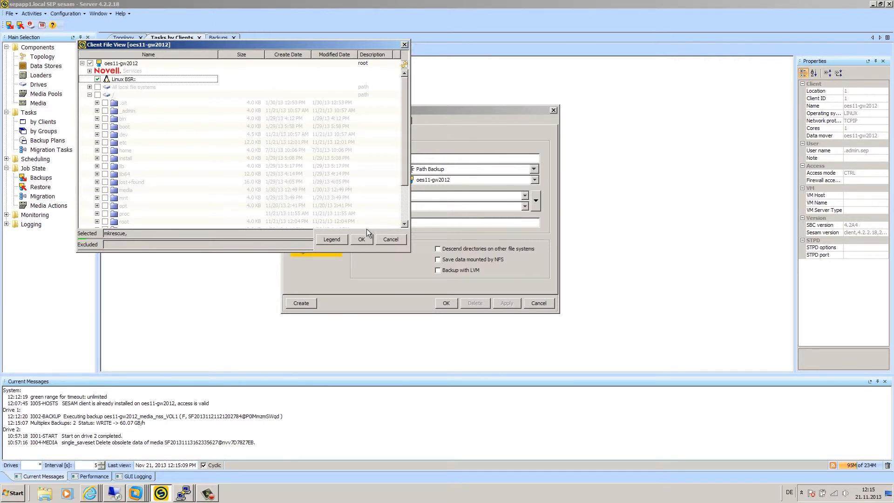
left_click(361, 240)
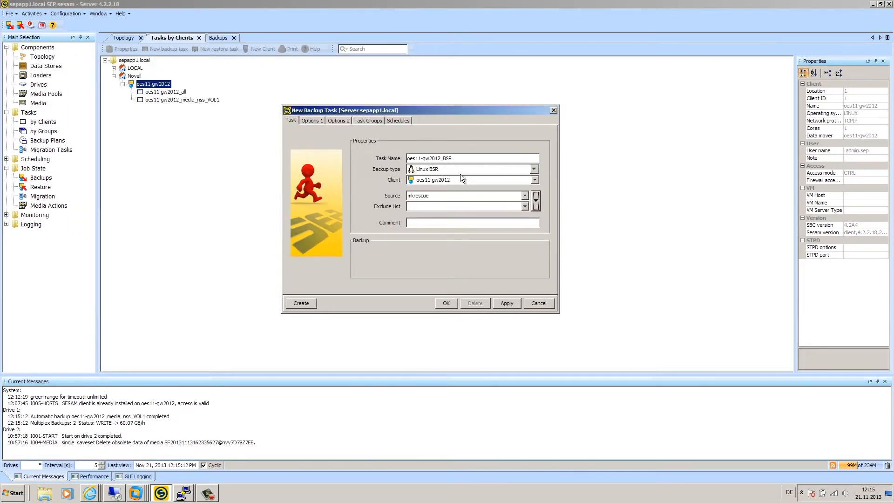
double_click(444, 197)
left_click(446, 303)
Step: Start an immediate FULL backup of the oes11-gw2012_BSR task to TEST-POOL
left_click(180, 99)
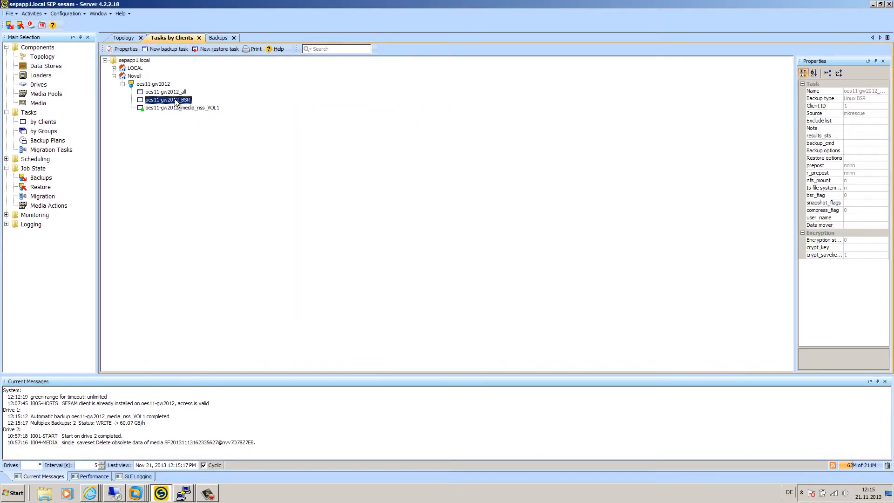
right_click(181, 100)
left_click(205, 114)
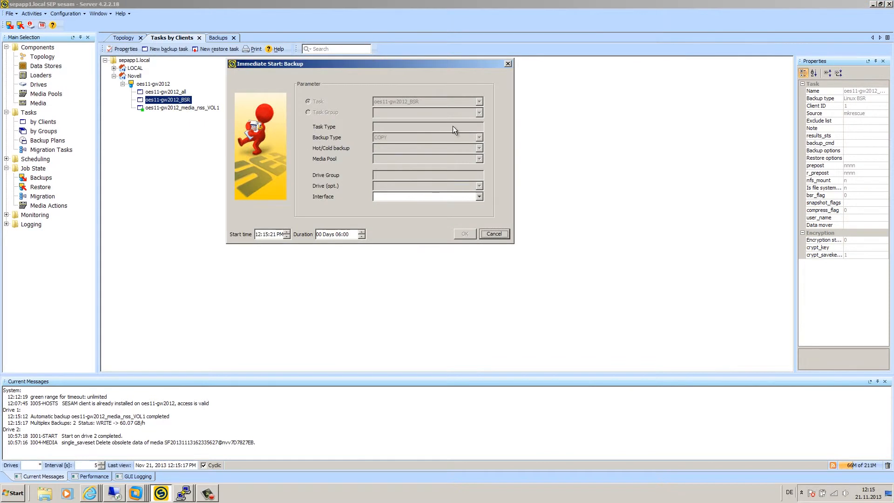
left_click(398, 137)
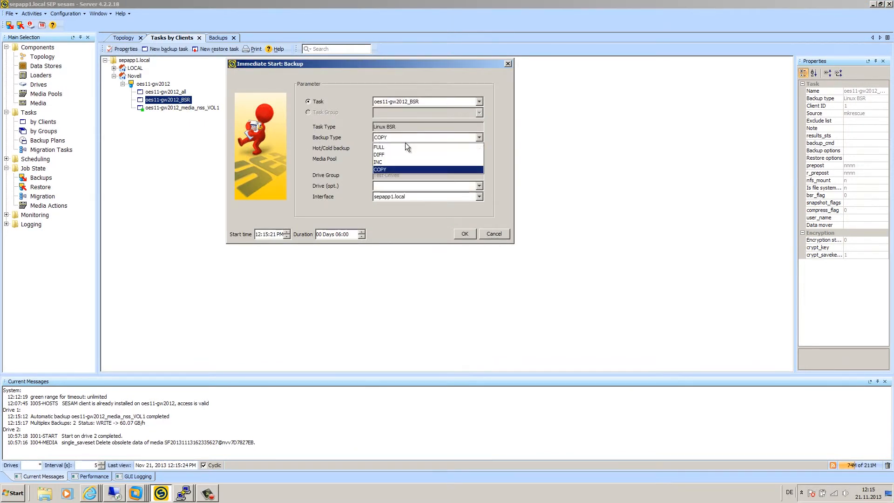
left_click(392, 146)
left_click(465, 234)
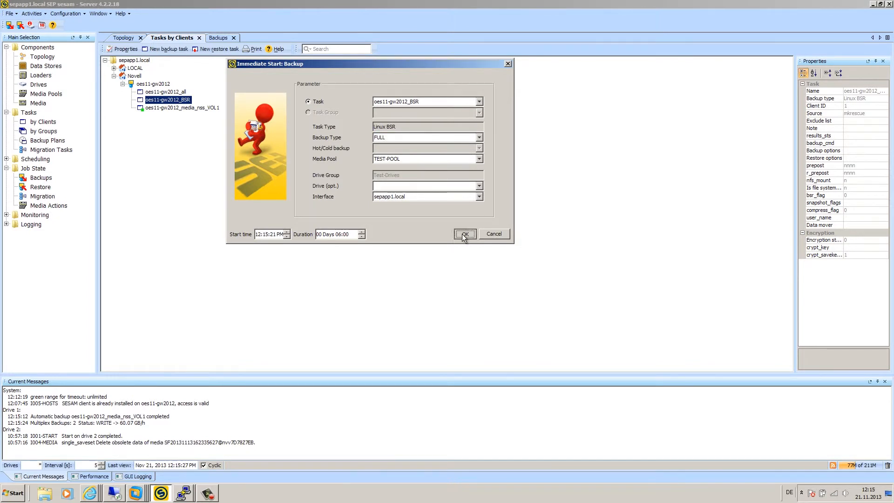
left_click(380, 164)
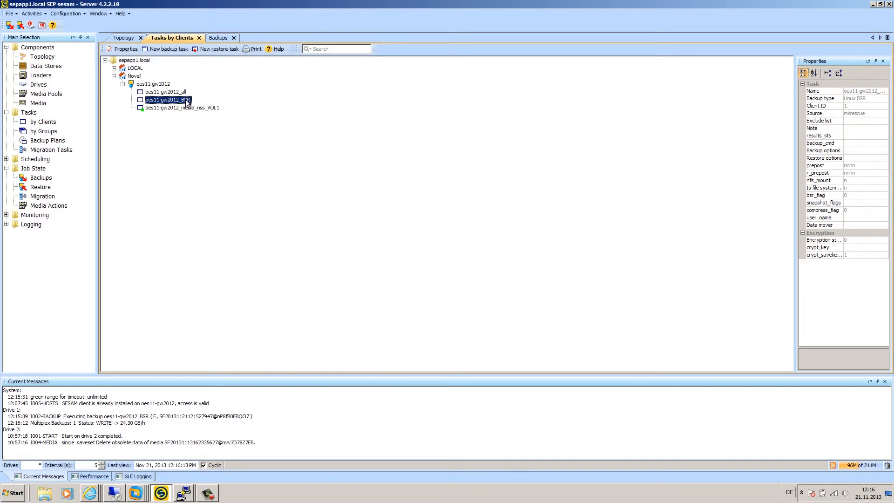
Step: Switch to Internet Explorer and open the SEP wiki's Linux bare metal recovery documentation for server and client version >= 4.2.2.14
left_click(93, 495)
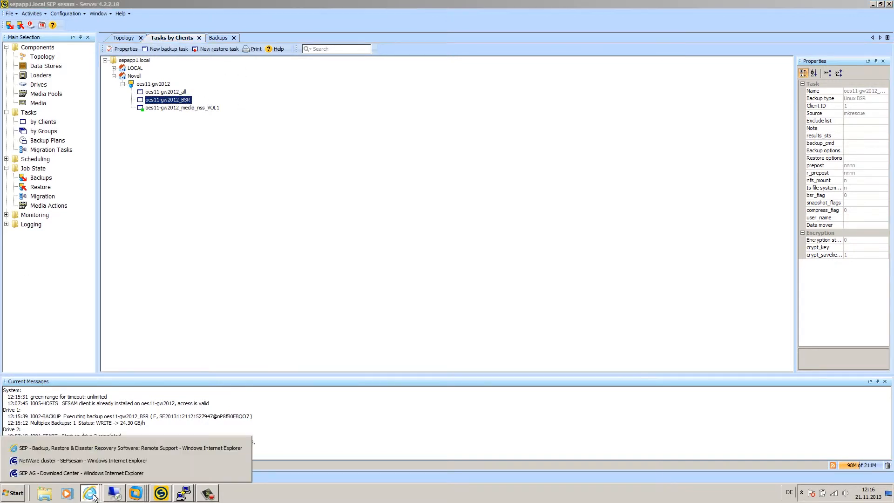
left_click(85, 472)
left_click(339, 20)
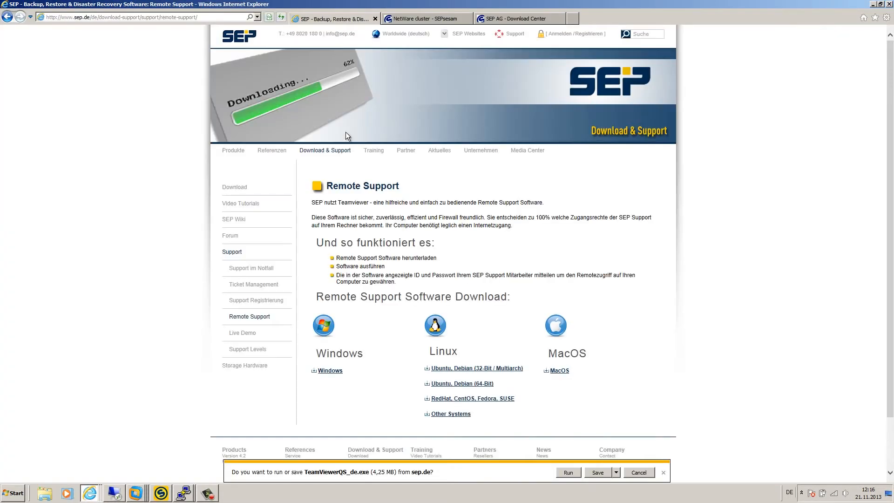
left_click(430, 20)
scroll(269, 163, "up", 3)
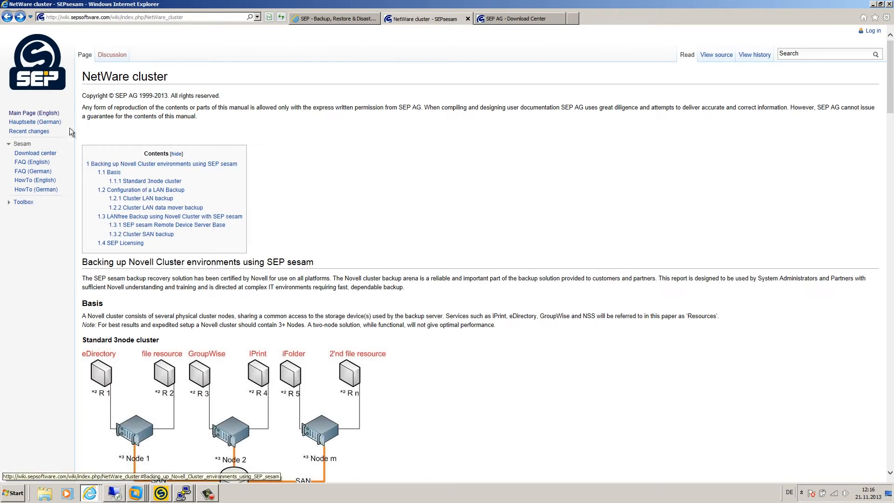
left_click(37, 113)
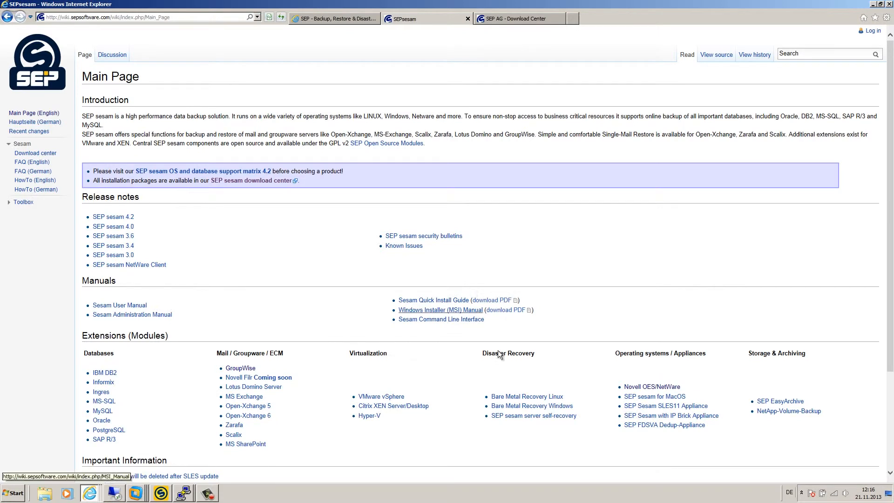
left_click(526, 397)
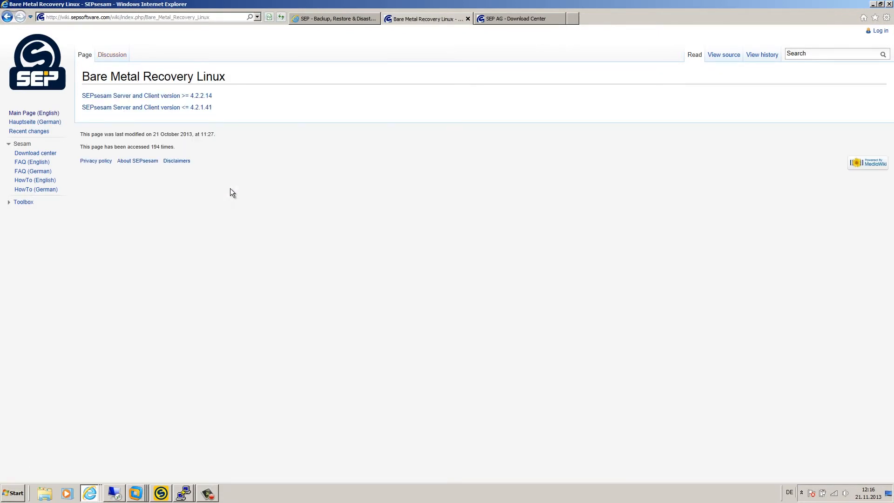
left_click(200, 96)
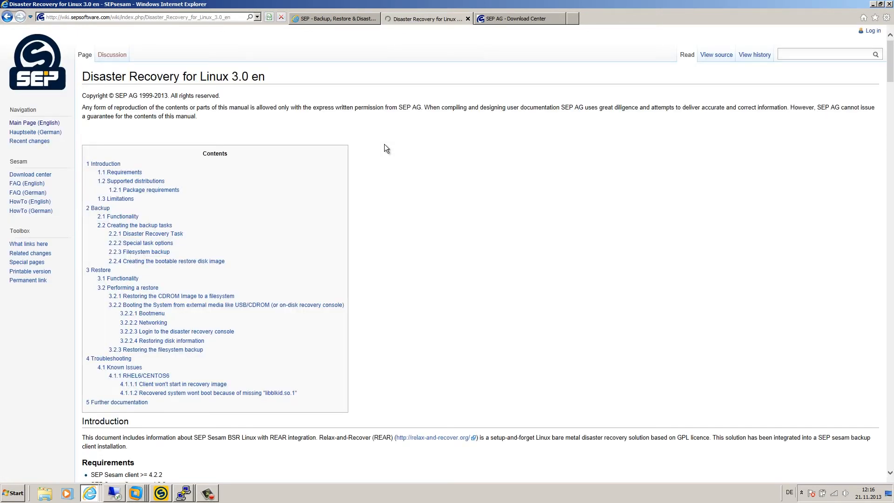
Step: Read the functionality and disaster recovery task sections of the Disaster Recovery for Linux 3.0 documentation
scroll(342, 214, "down", 10)
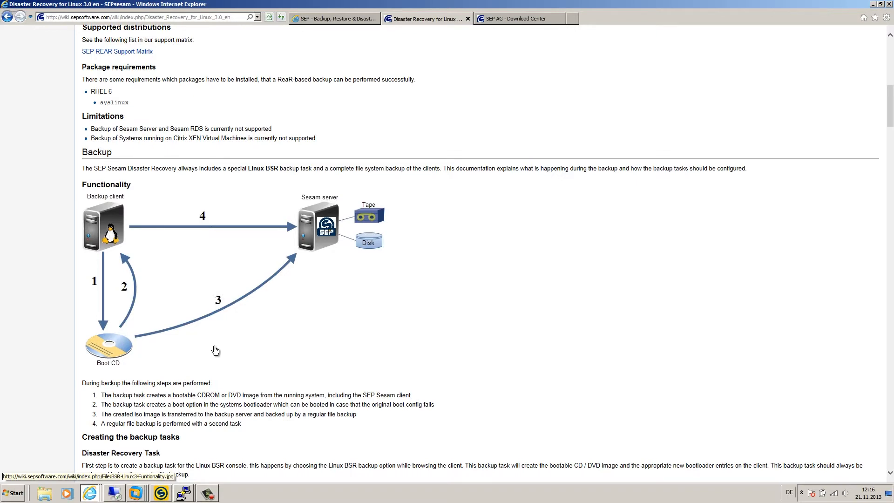
scroll(215, 350, "down", 3)
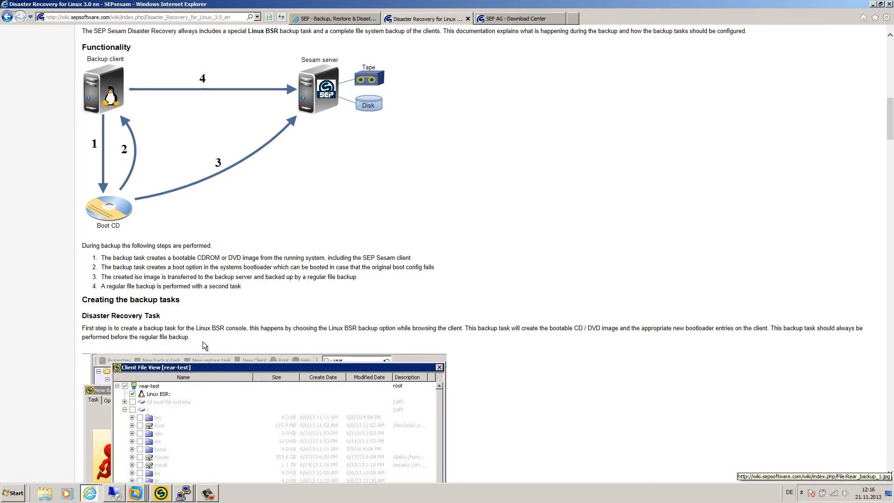
scroll(203, 343, "down", 3)
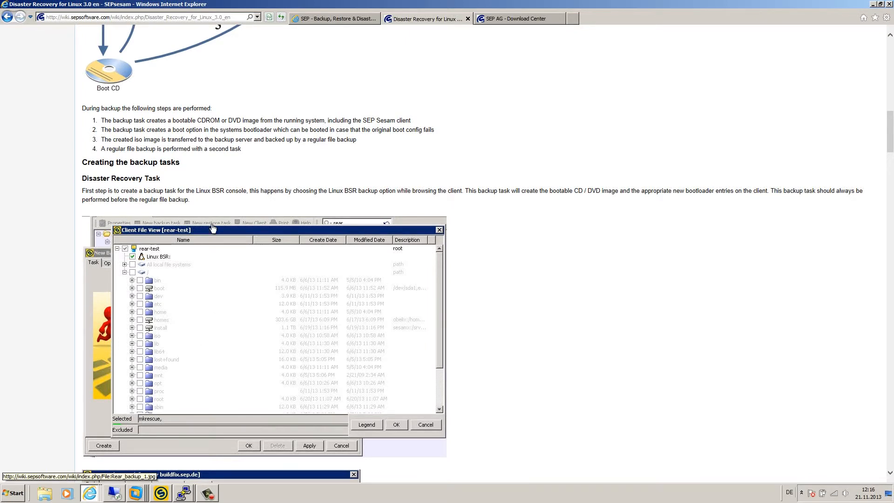
scroll(93, 182, "up", 3)
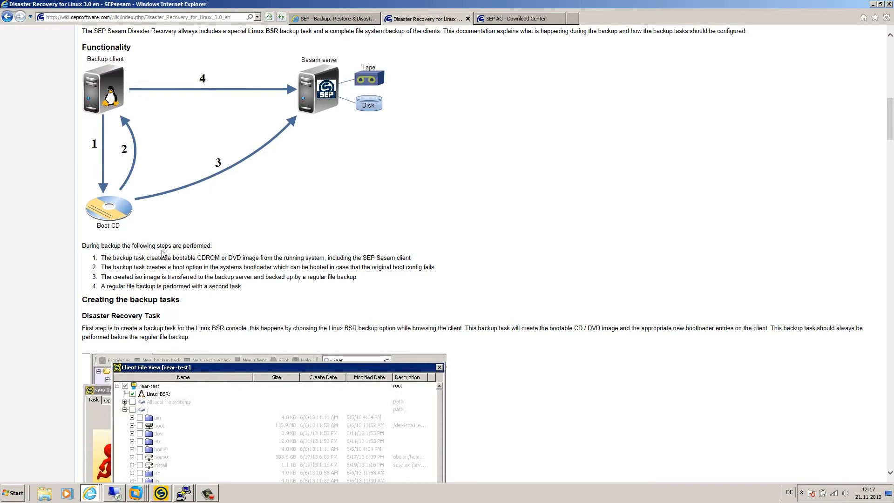
Step: Switch to SEP sesam and check the backup job states of the oes11-gw2012 NSS volume, local file system and BSR tasks
left_click(159, 495)
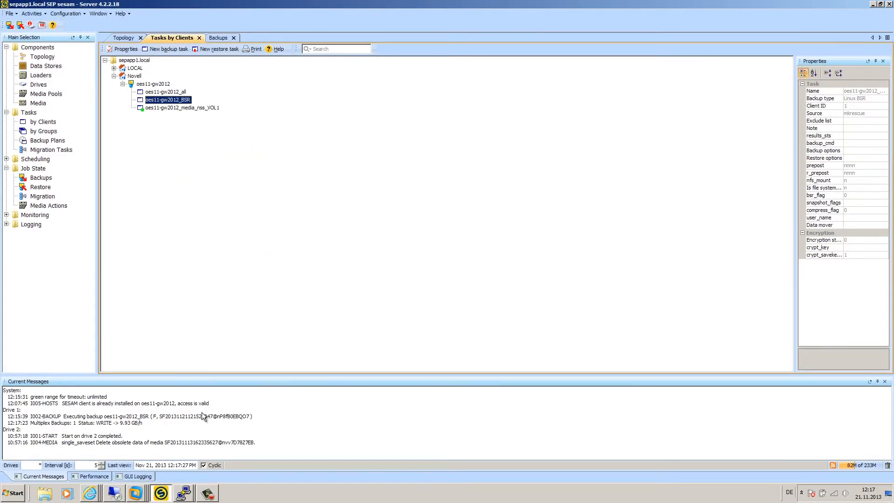
left_click(221, 37)
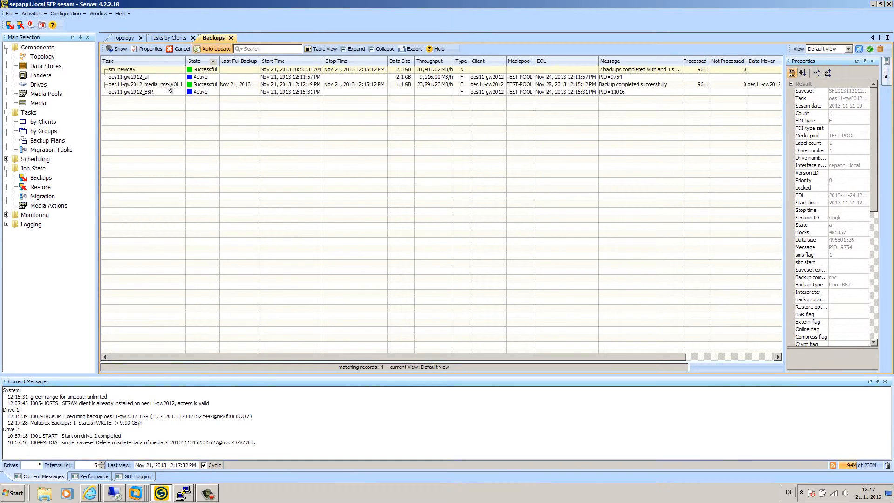
left_click(193, 85)
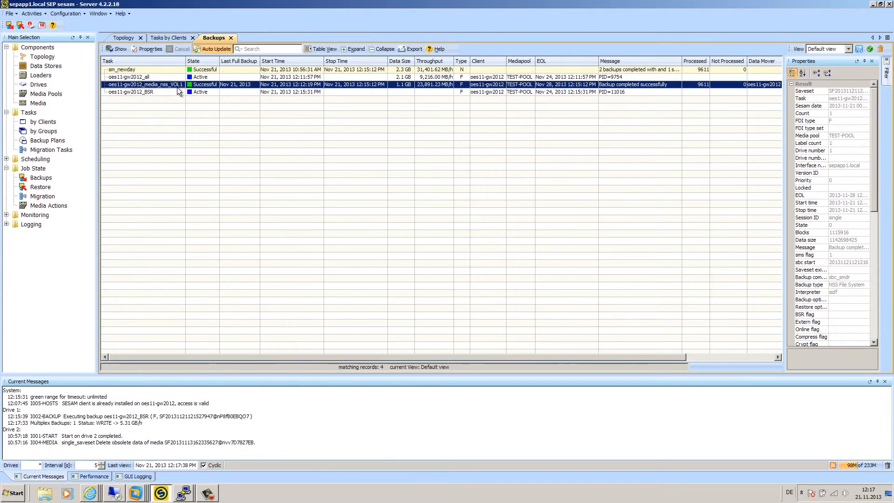
left_click(165, 77)
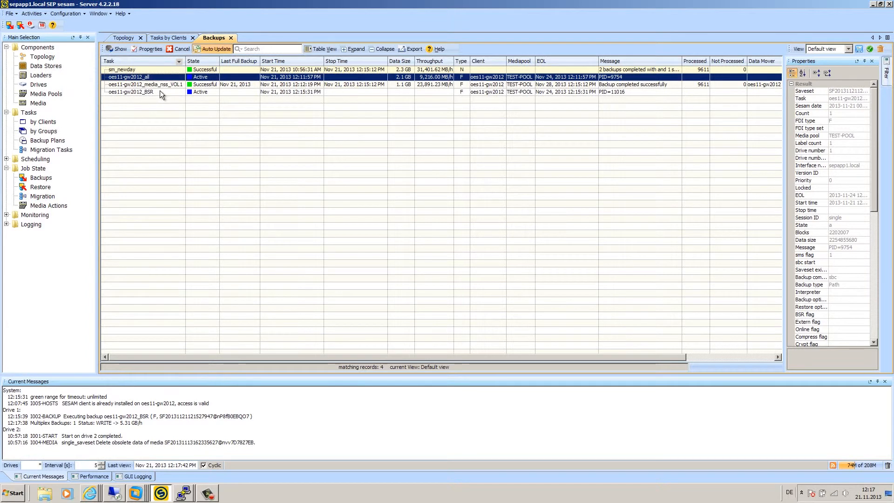
left_click(224, 92)
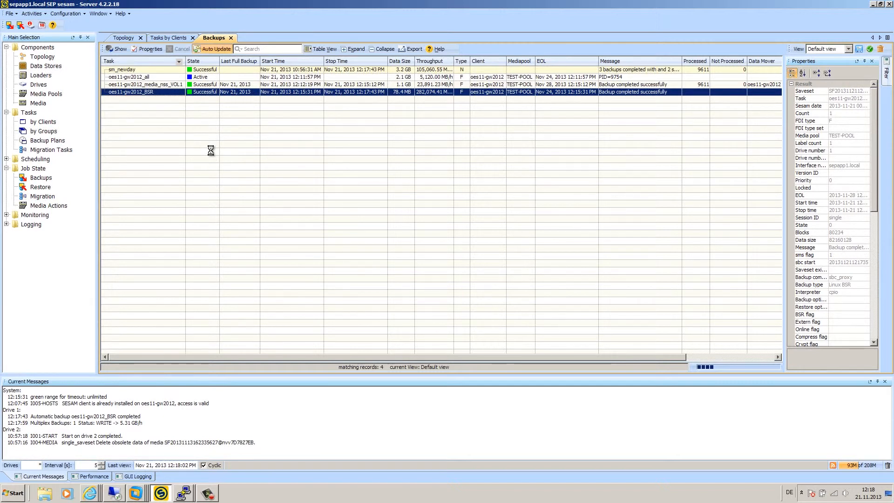
left_click(160, 77)
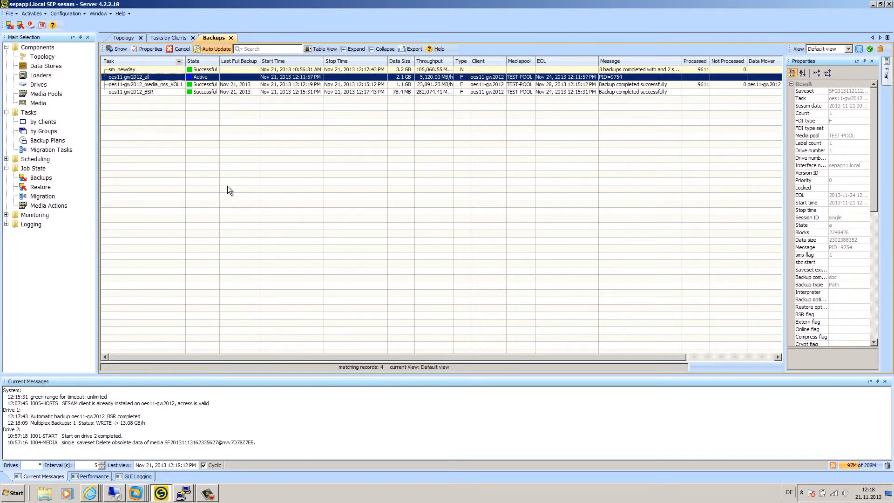
left_click(154, 85)
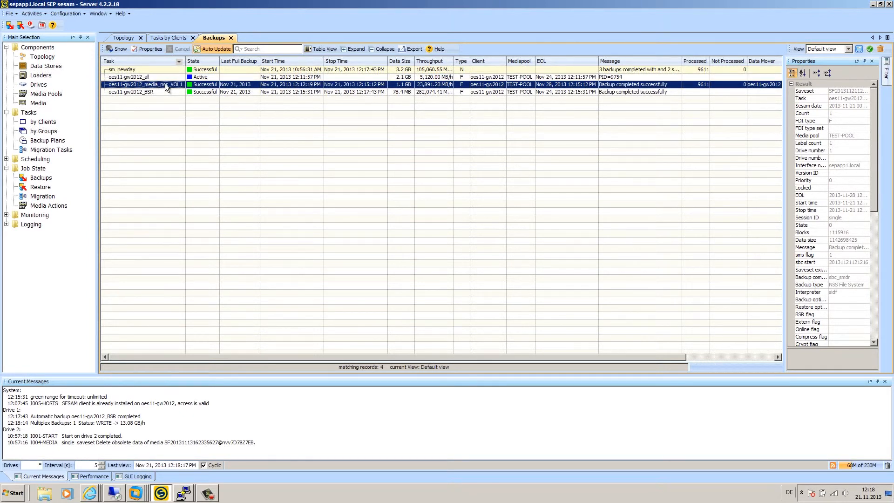
left_click(889, 72)
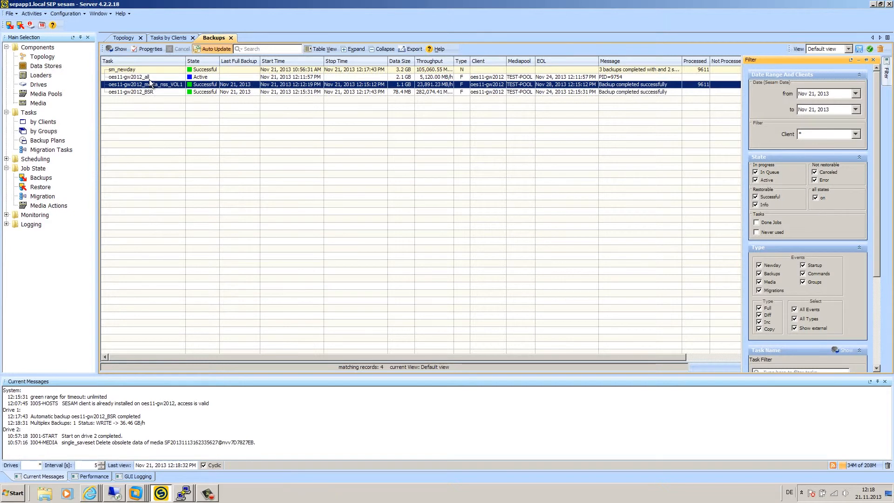
Step: Begin a restore task from the oes11-gw2012_media_nss_VOL1 backup, using its NSS File System saveset without complete restore
right_click(163, 84)
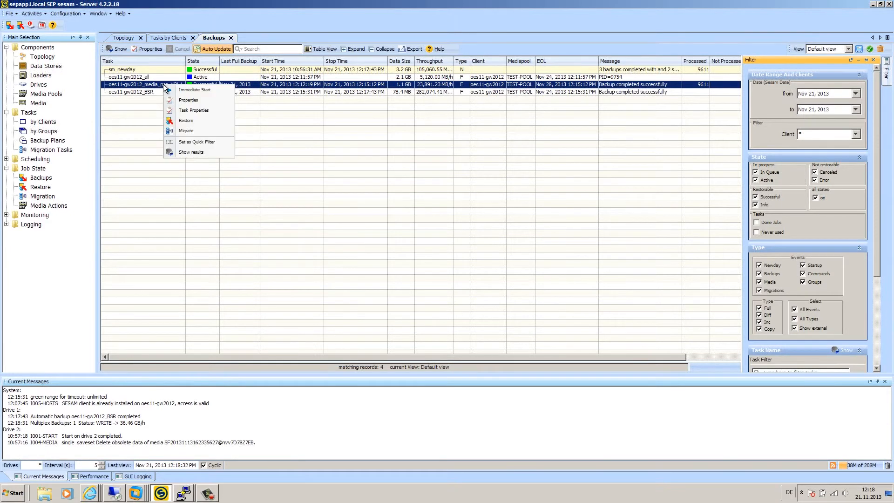
left_click(199, 120)
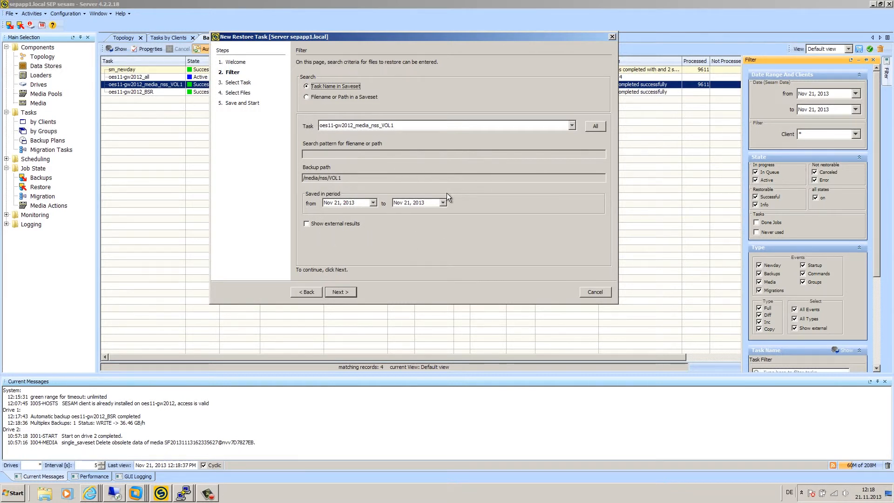
left_click(339, 292)
left_click(333, 125)
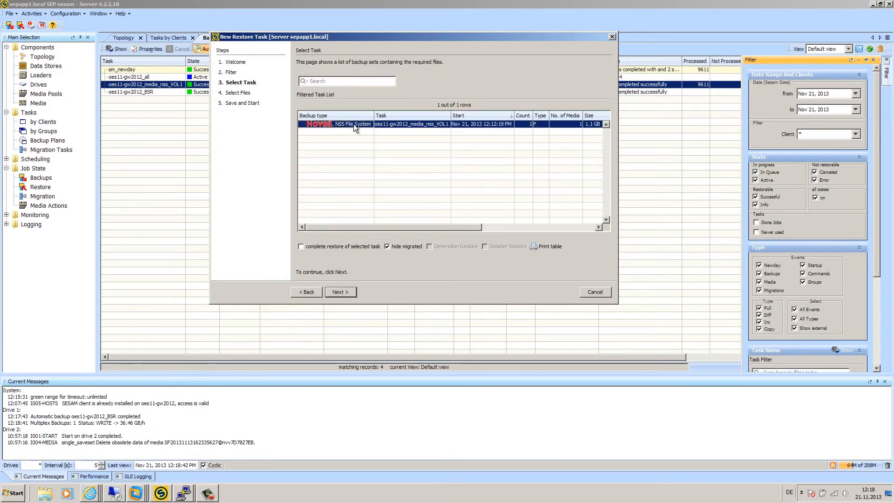
left_click(312, 247)
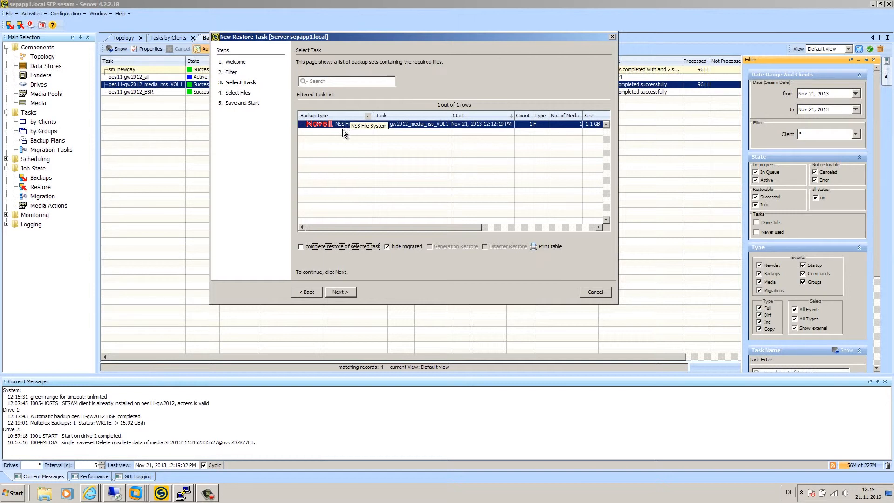
left_click(344, 291)
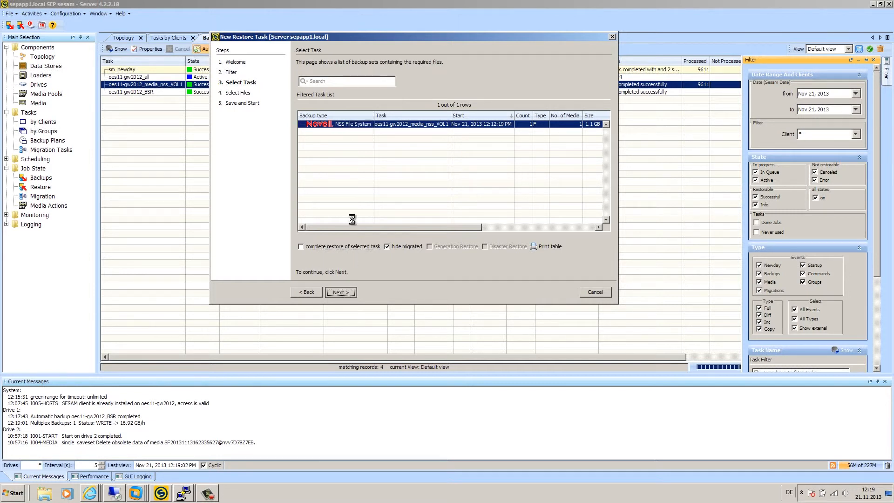
Step: Select the files 1031chk.log and 1104chk.log in /media/nss/VOL1/grpwise/restorevid for the restore
left_click(308, 138)
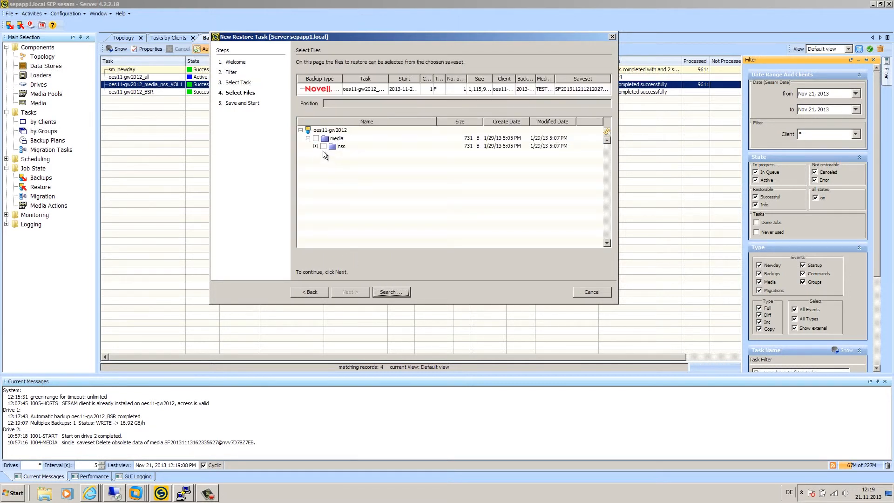
left_click(315, 146)
left_click(322, 154)
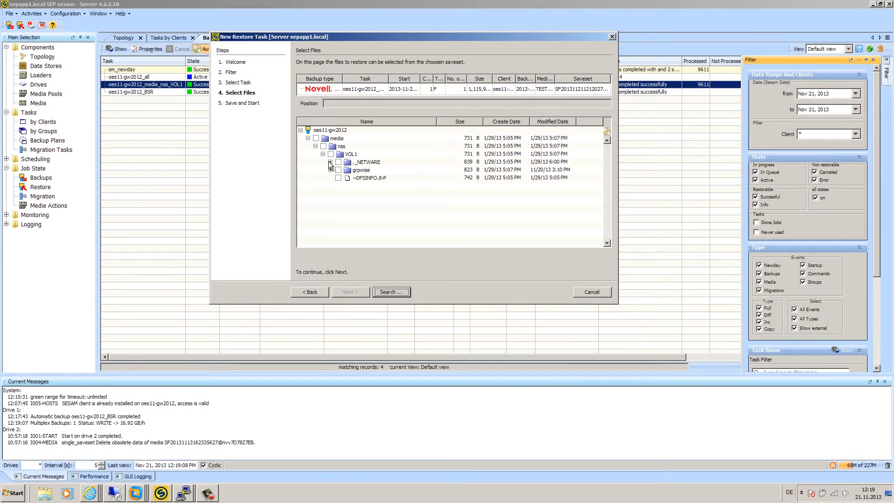
left_click(331, 169)
left_click(338, 178)
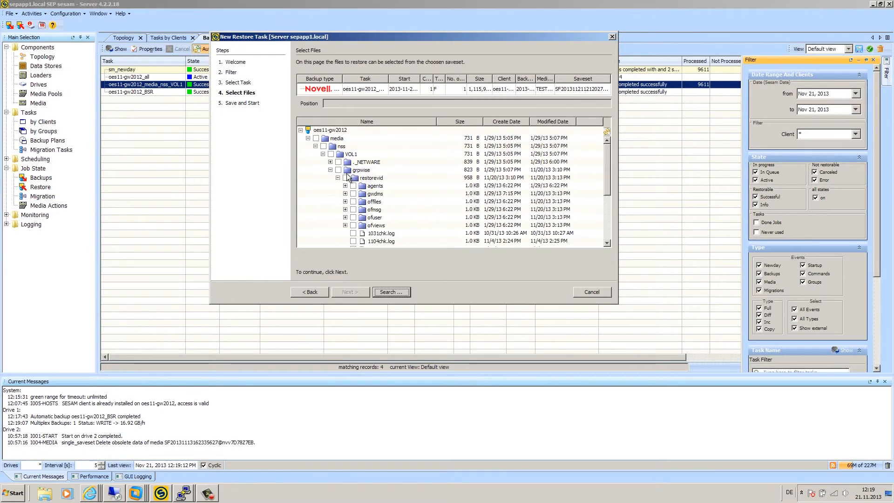
scroll(368, 216, "down", 2)
scroll(364, 225, "up", 2)
scroll(365, 226, "down", 2)
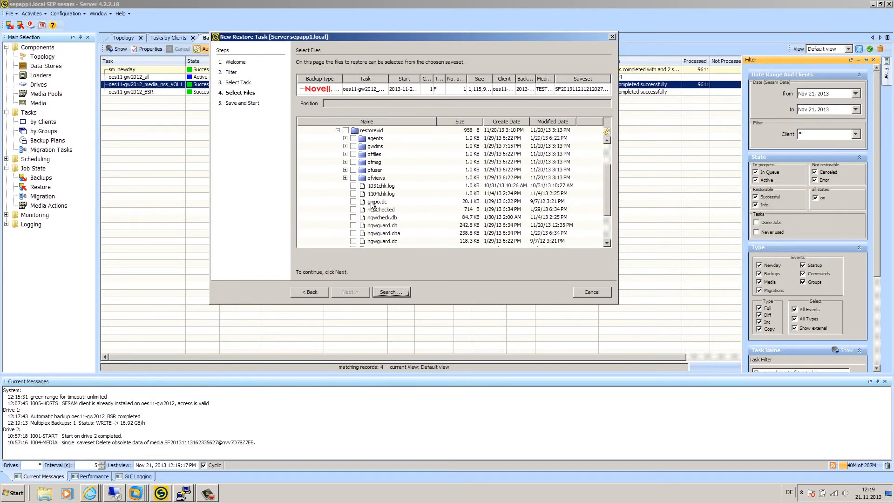
left_click(353, 186)
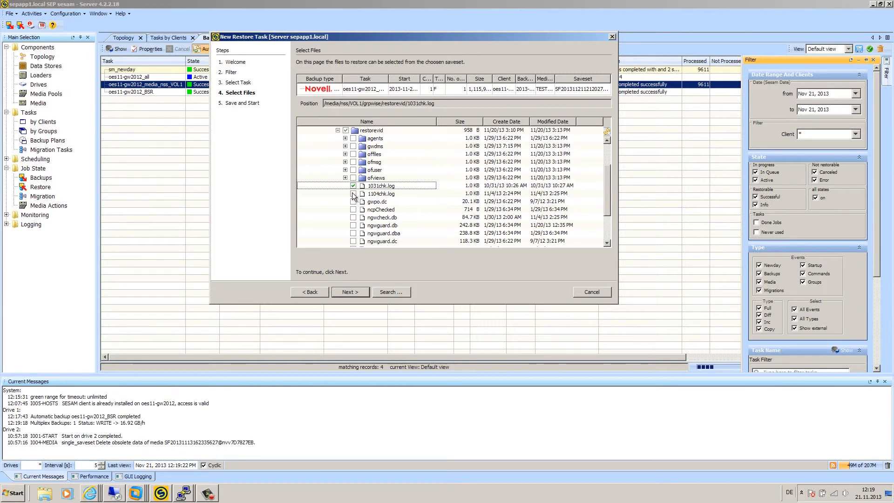
left_click(353, 194)
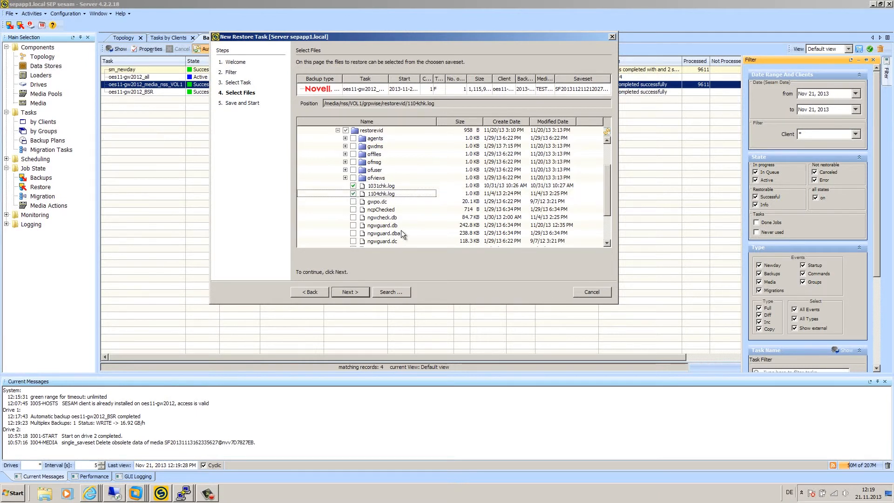
left_click(349, 295)
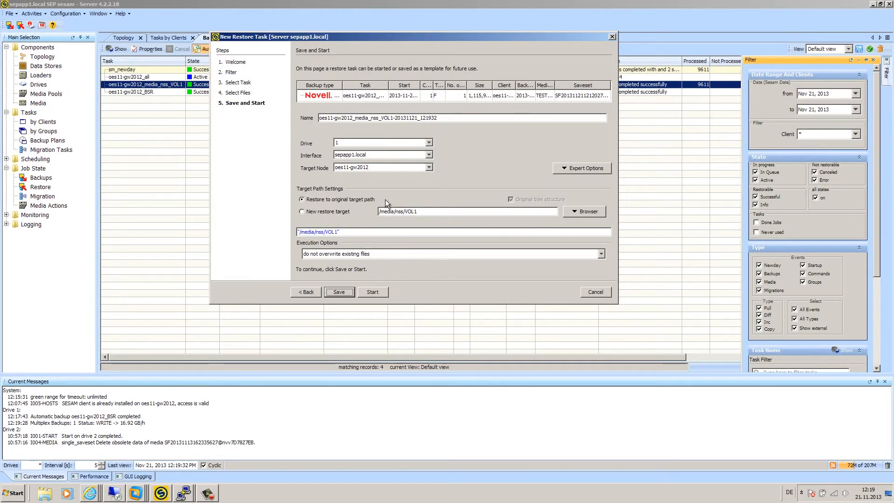
Step: Set a new restore target of /media/nss/GW on oes11-gw2012 by browsing the client's file system
left_click(301, 212)
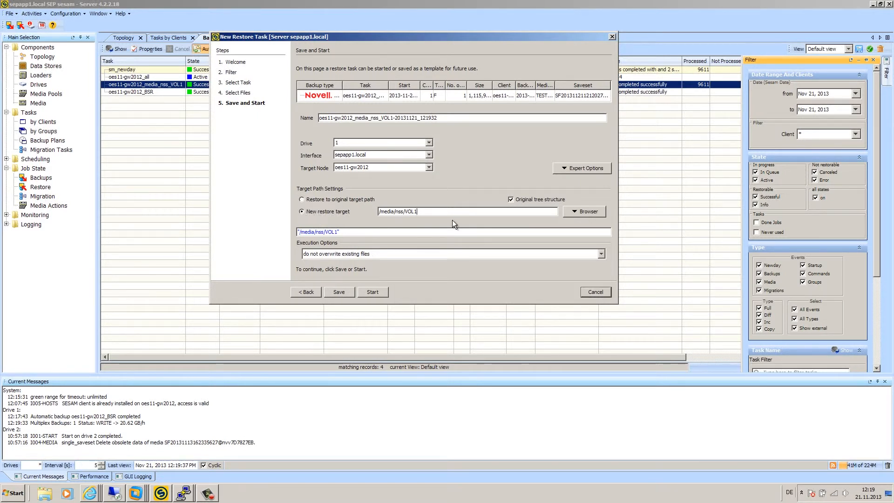
left_click(582, 212)
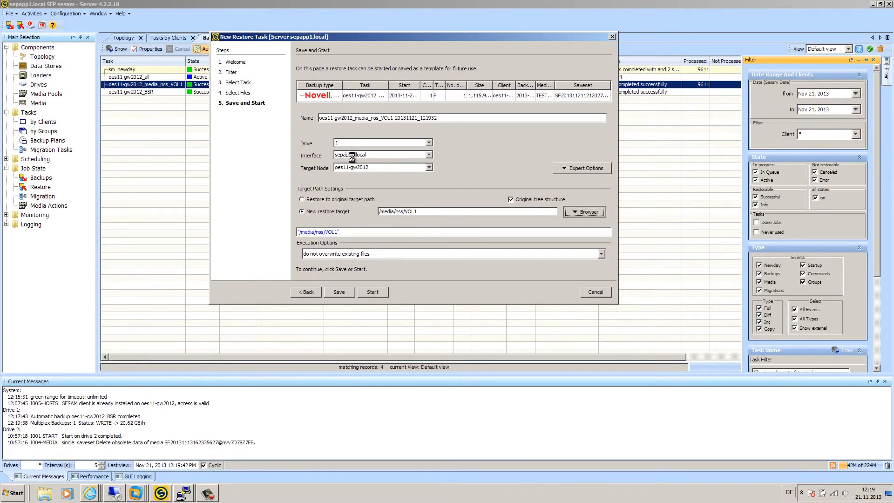
scroll(324, 262, "down", 3)
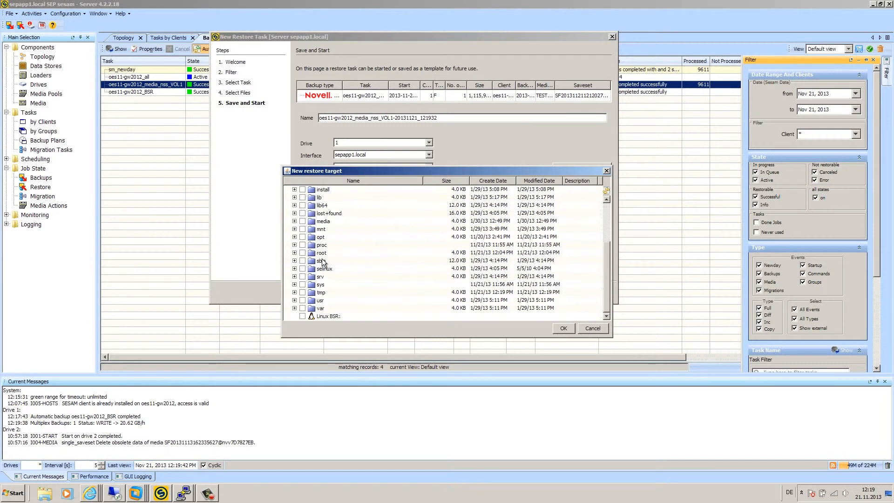
scroll(323, 242, "up", 3)
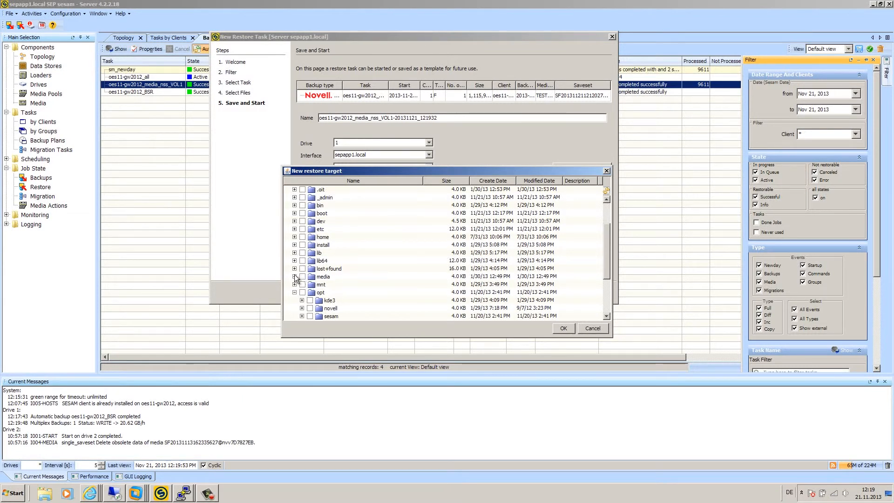
left_click(295, 278)
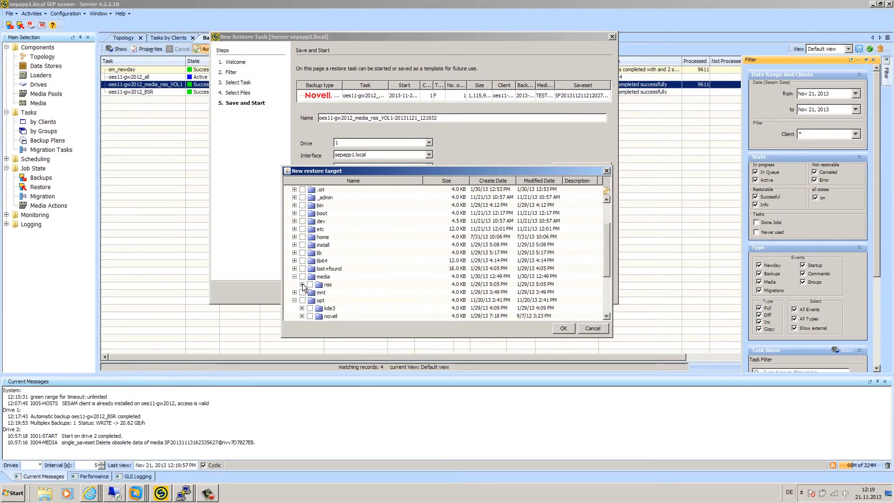
left_click(303, 285)
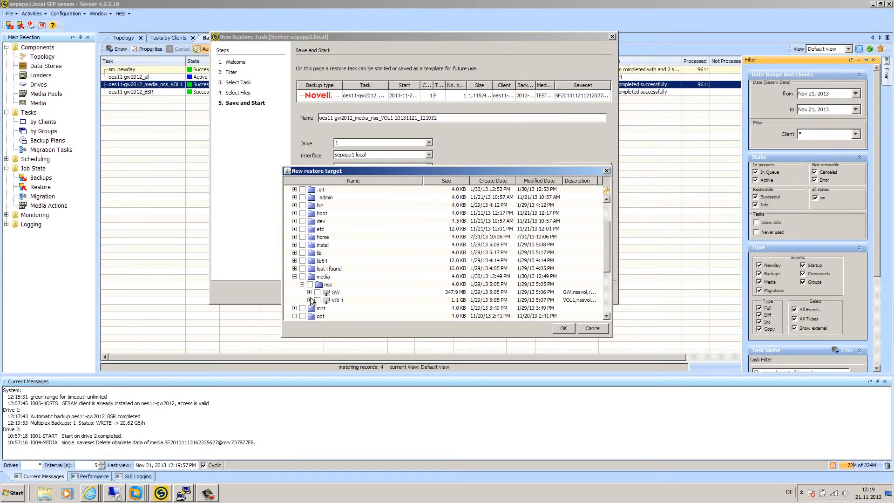
left_click(318, 293)
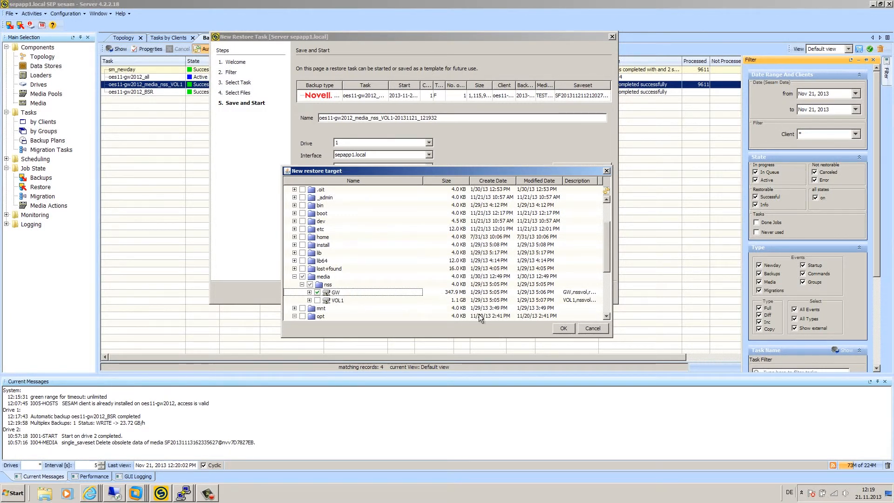
left_click(570, 328)
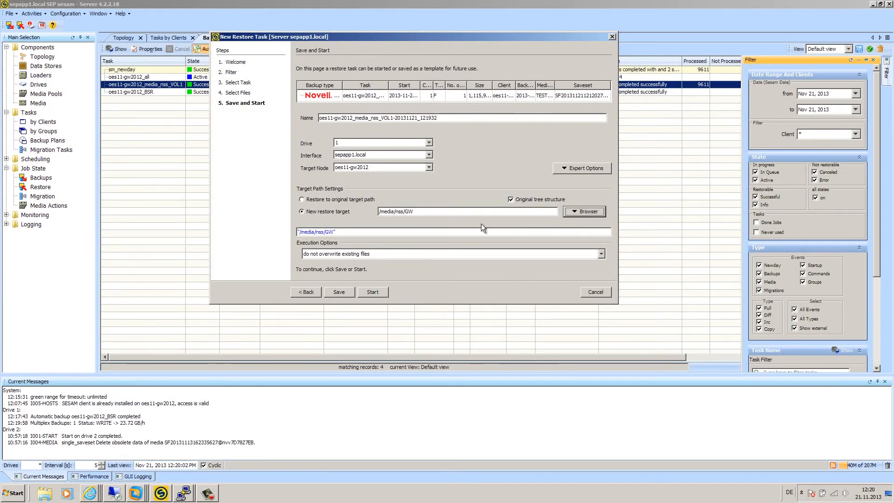
Step: Choose the execution option "do not overwrite existing files" and start the restore
left_click(395, 255)
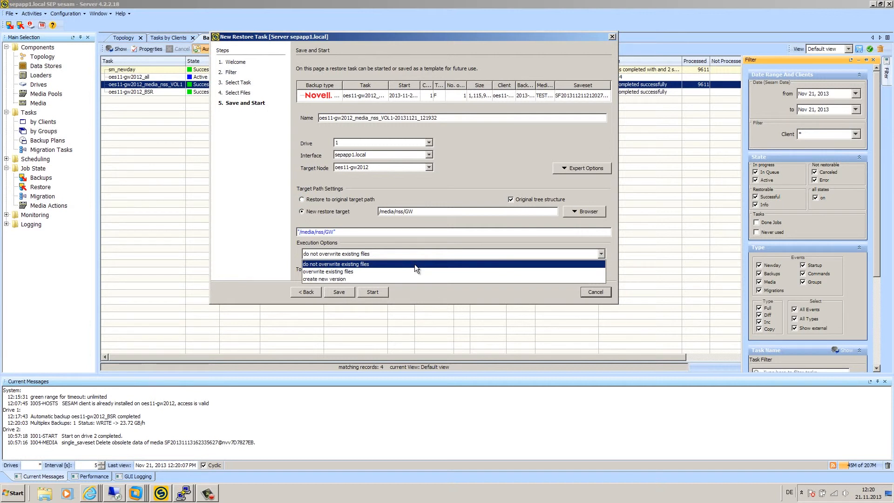
left_click(356, 265)
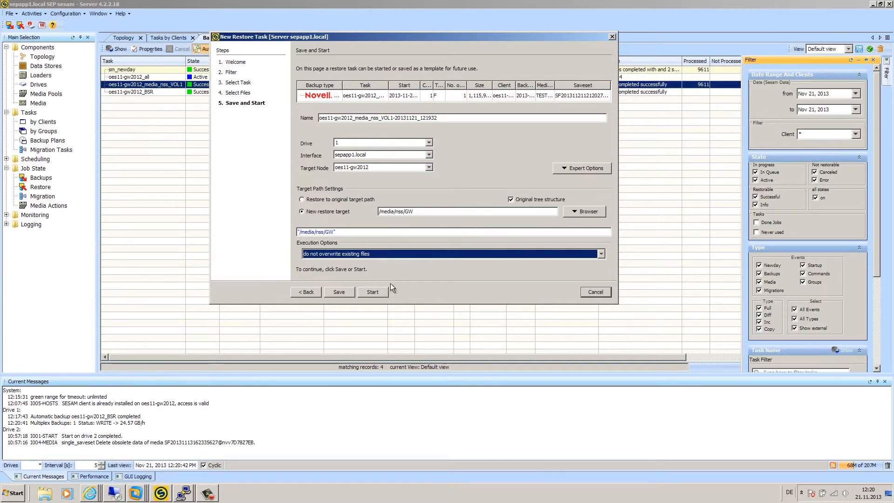
left_click(371, 293)
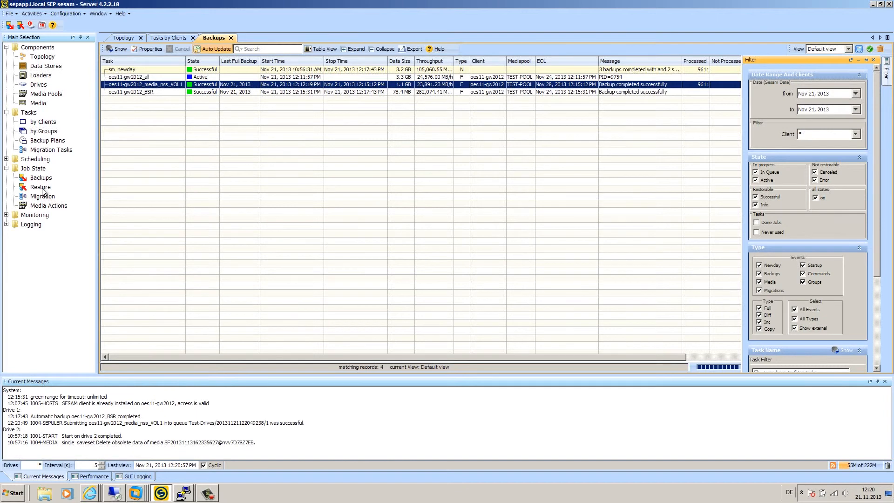
Step: Check the state of the queued restore job and cancel the active oes11-gw2012_all backup
left_click(40, 187)
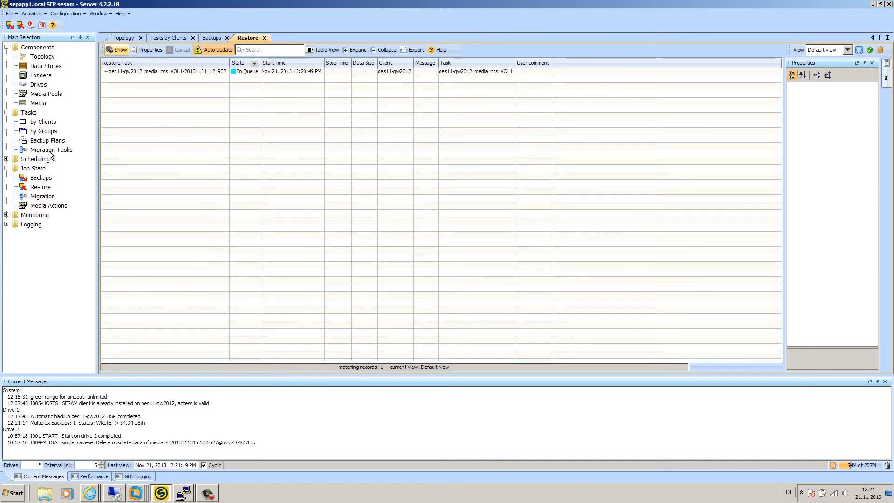
left_click(39, 179)
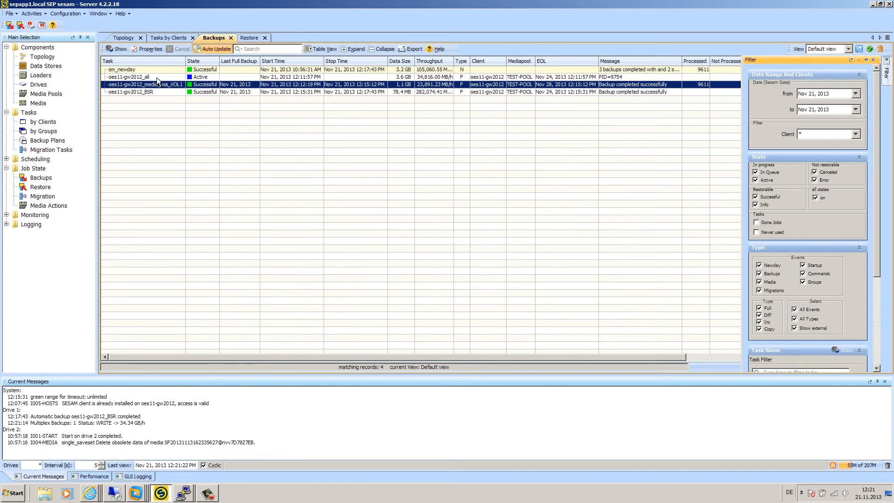
left_click(154, 77)
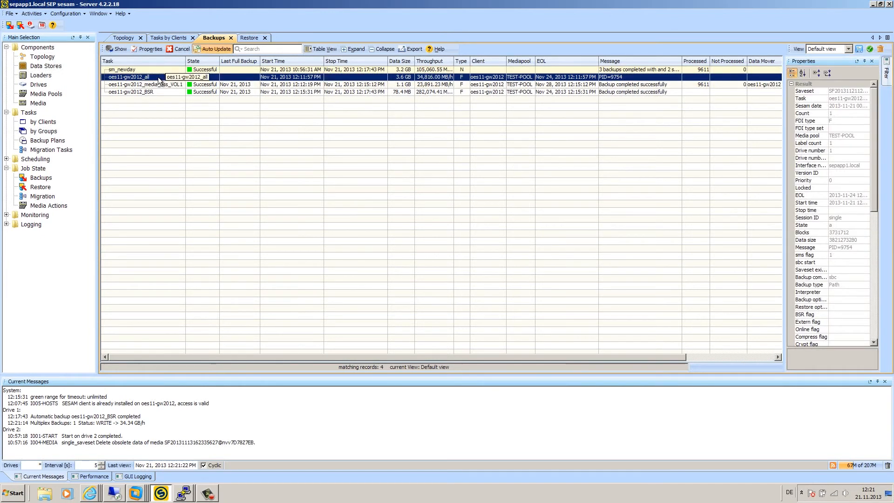
right_click(159, 80)
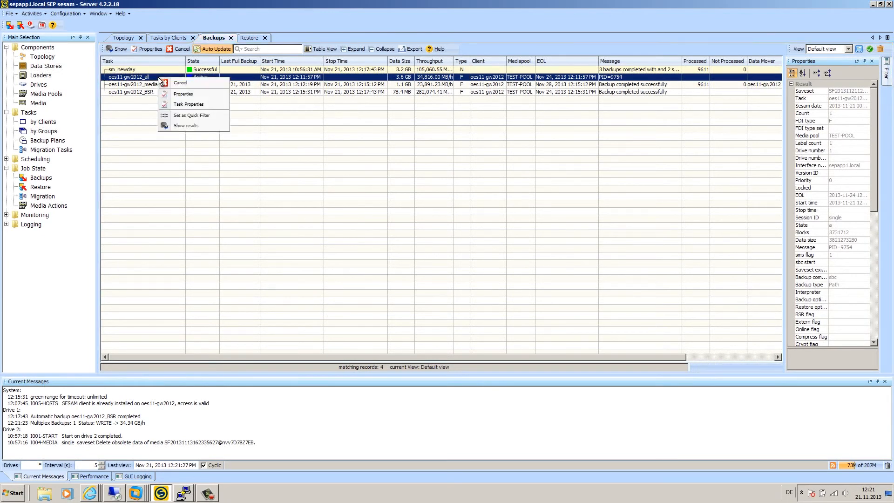
left_click(189, 84)
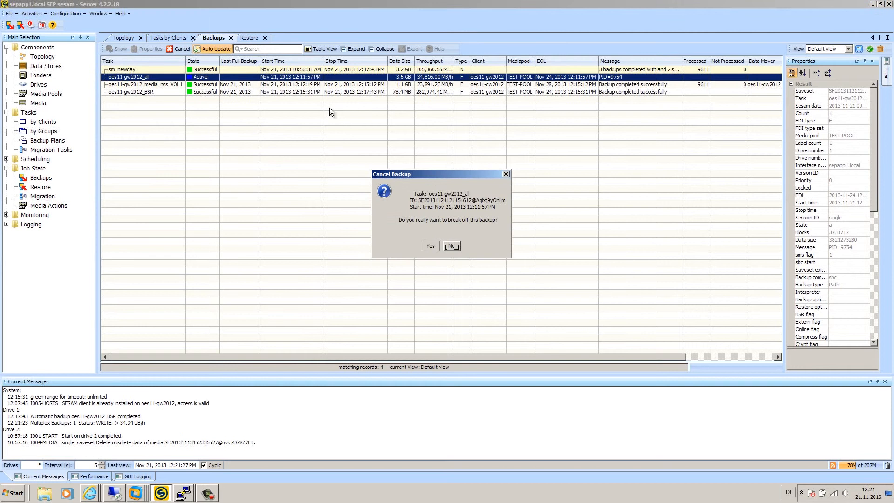
left_click(419, 240)
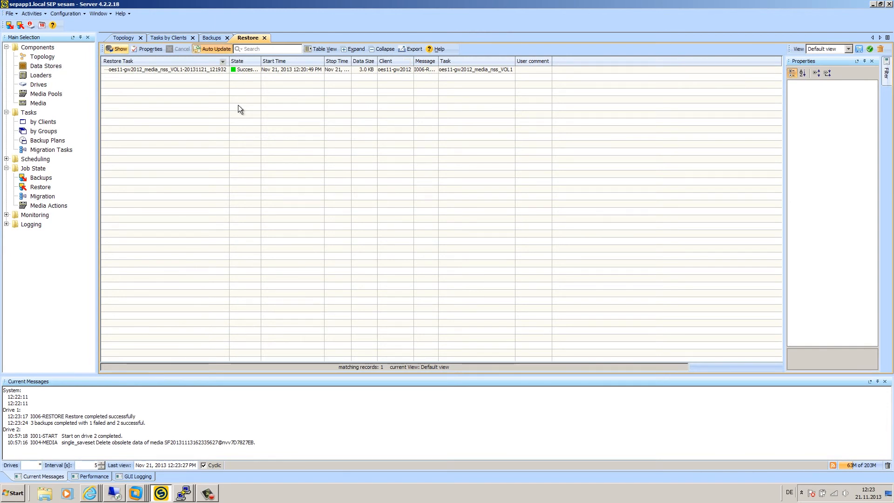
Step: Select the oes11-gw2012_media_nss_VOL1 restore job, switch to the oes11-gw2012.local PuTTY session and list the contents of /media/nss/GW
left_click(169, 72)
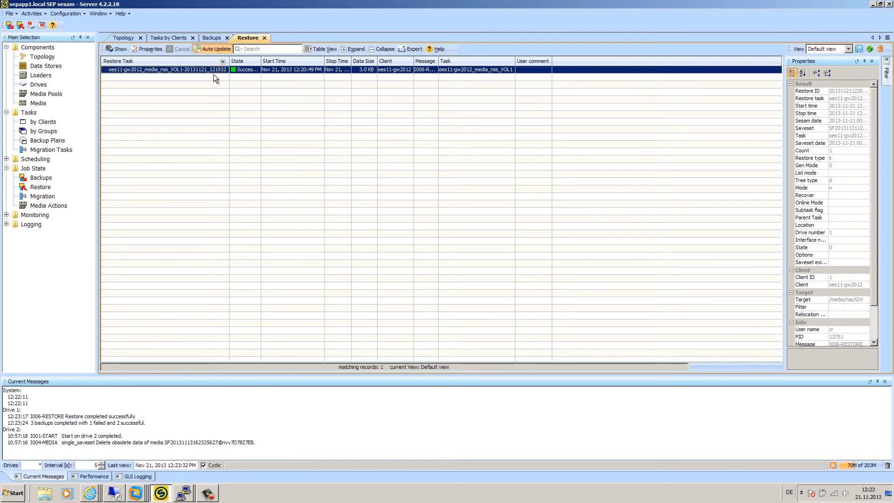
left_click(184, 493)
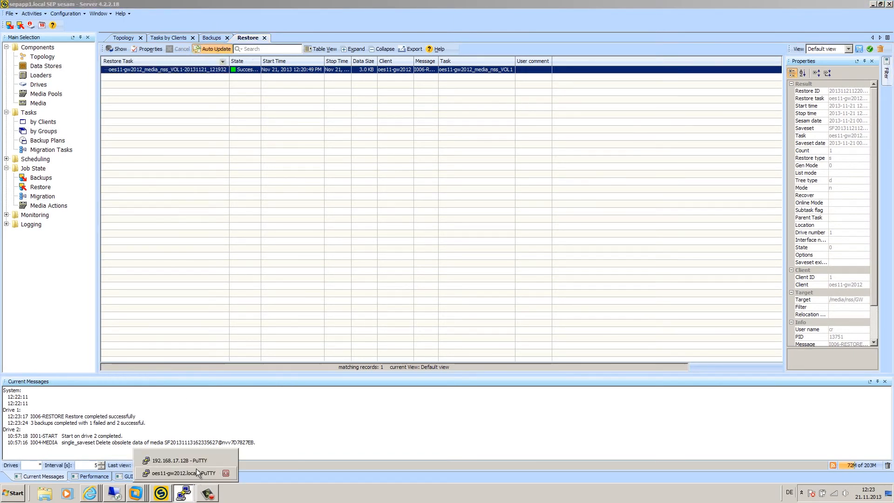
left_click(192, 472)
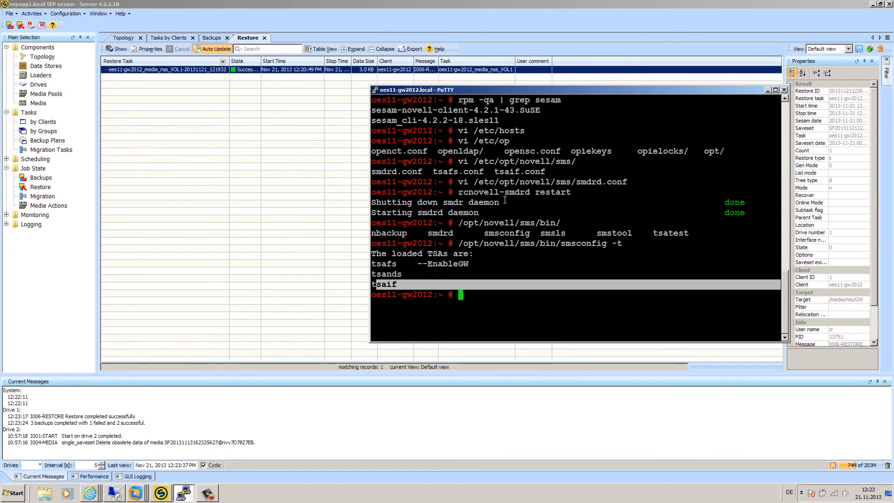
type("cd /media/n")
key("Tab")
key("Tab")
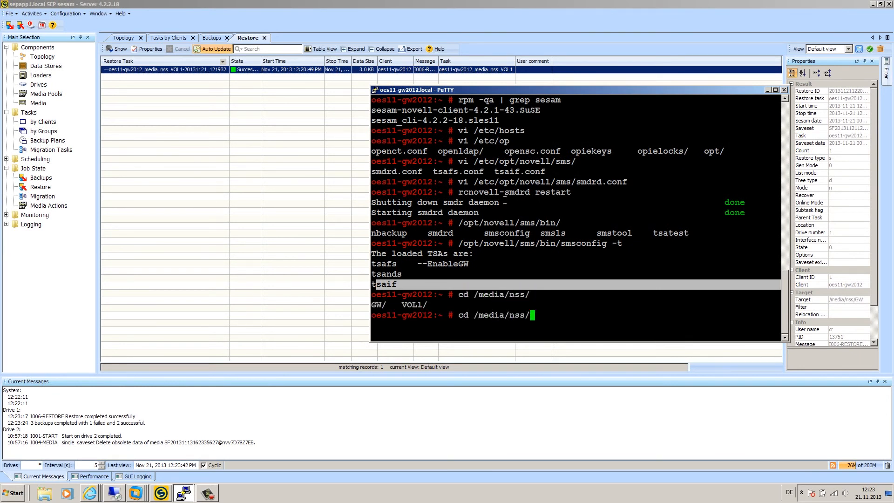
type("G")
key("Tab")
key("Tab")
key("Tab")
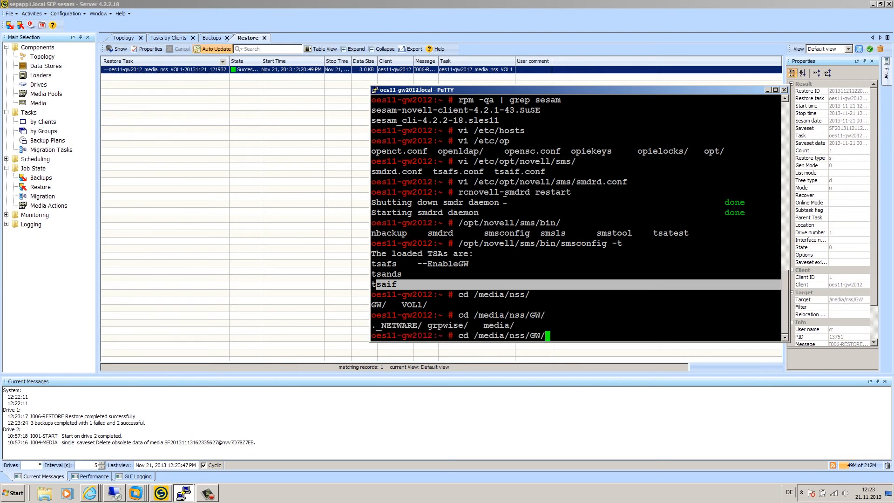
key("Return")
type("ls")
key("Return")
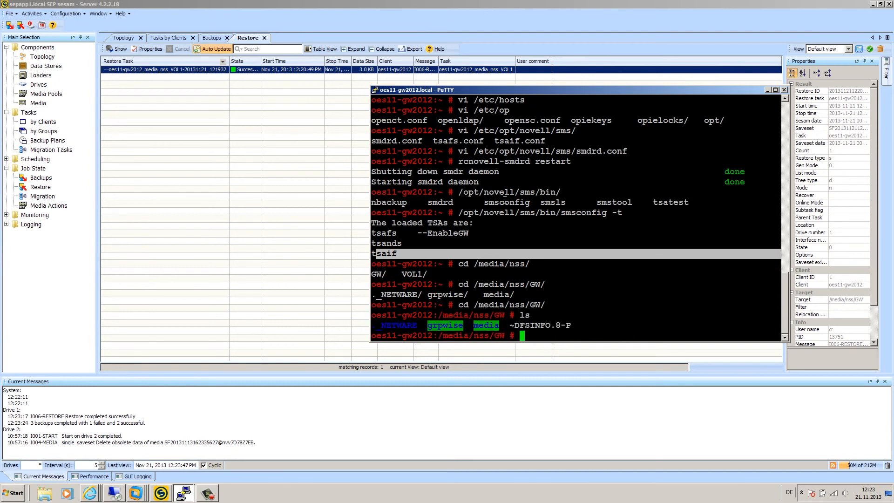
Step: Change to the relative directory media/nss/VOL1/grpwise/restorevid and list its restored files
left_click(374, 254)
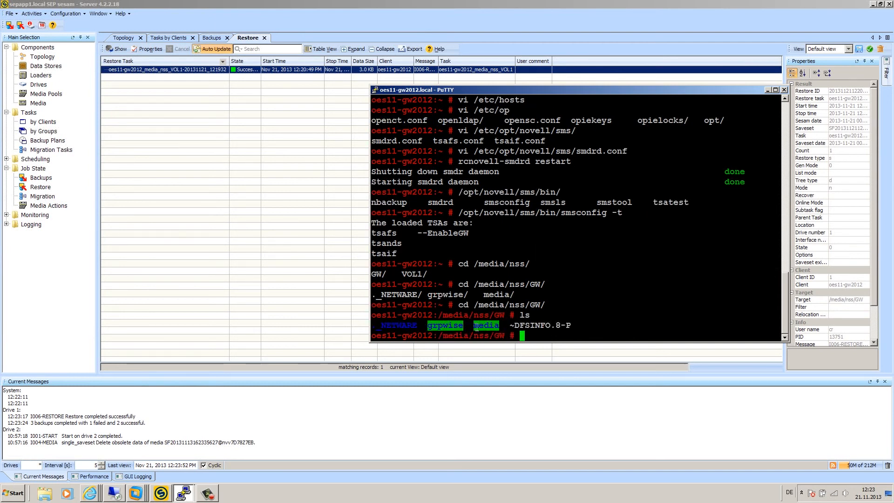
type("cd media/nss/VOL1/grpwise/restorevid/")
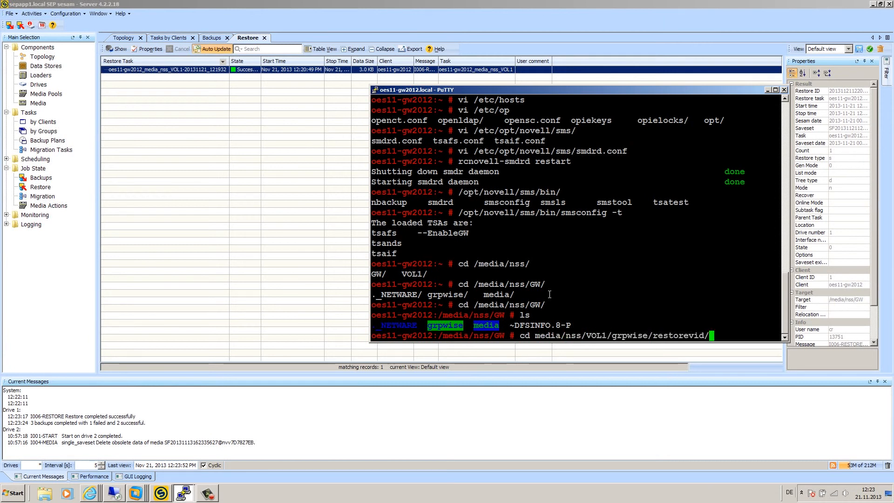
key("Return")
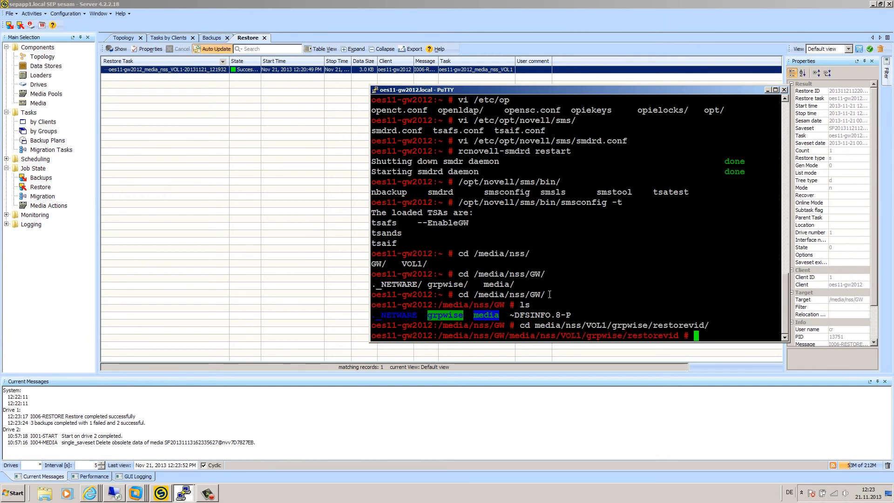
type("ls")
key("Return")
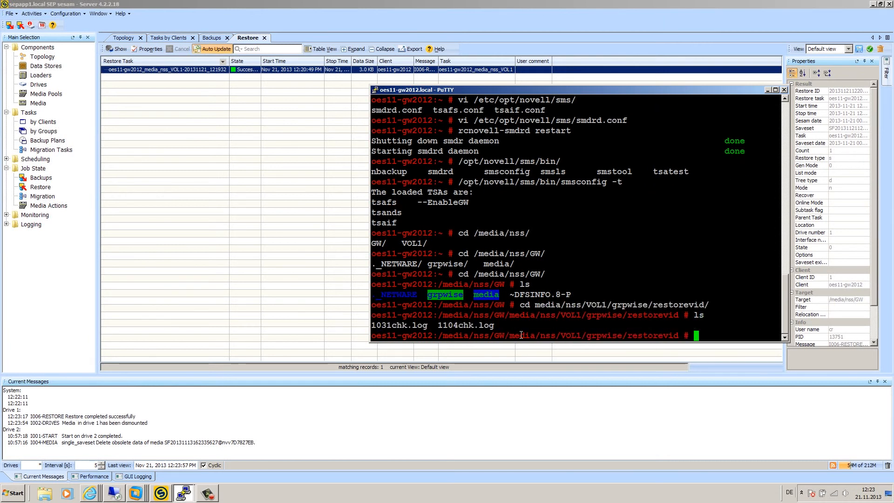